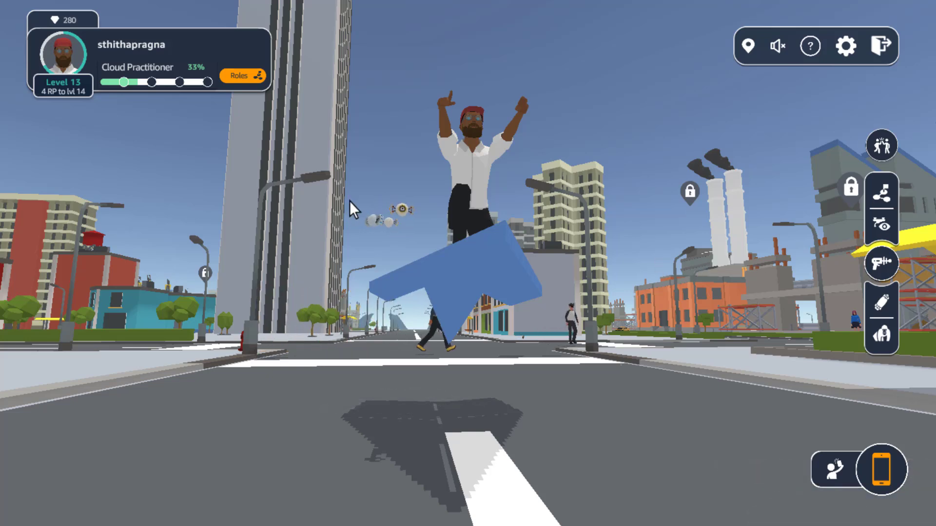
# Step: Look around the city from several angles, both close to the avatar and from far above
pyautogui.moveTo(272, 197); pyautogui.dragTo(235, 309)
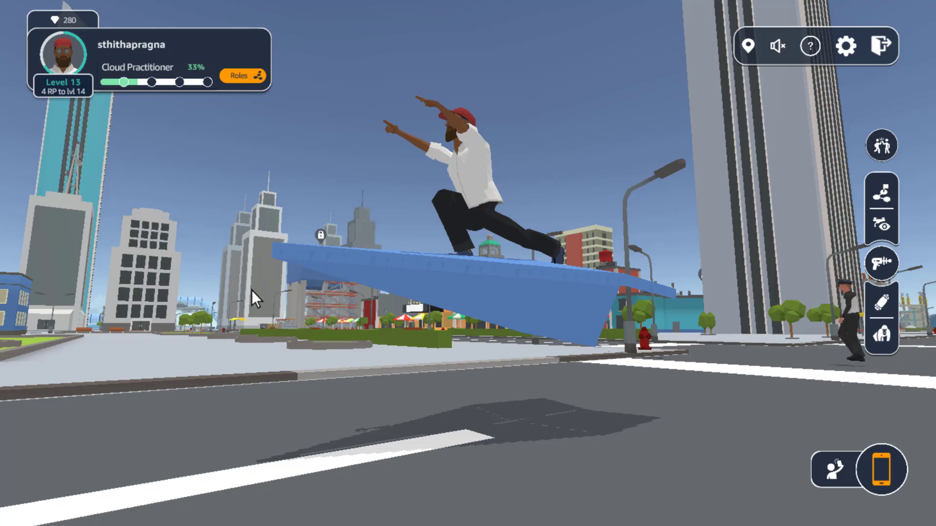
pyautogui.scroll(-10, 251, 290)
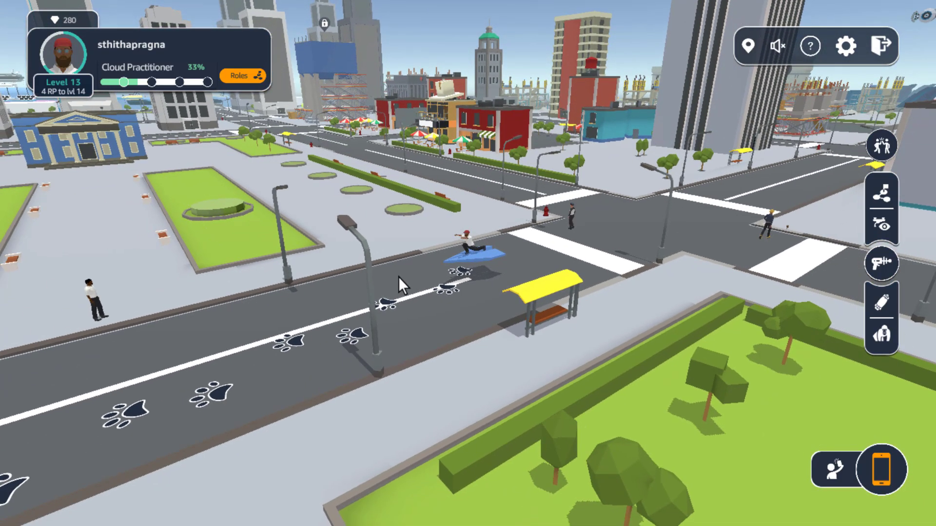
pyautogui.scroll(10, 398, 277)
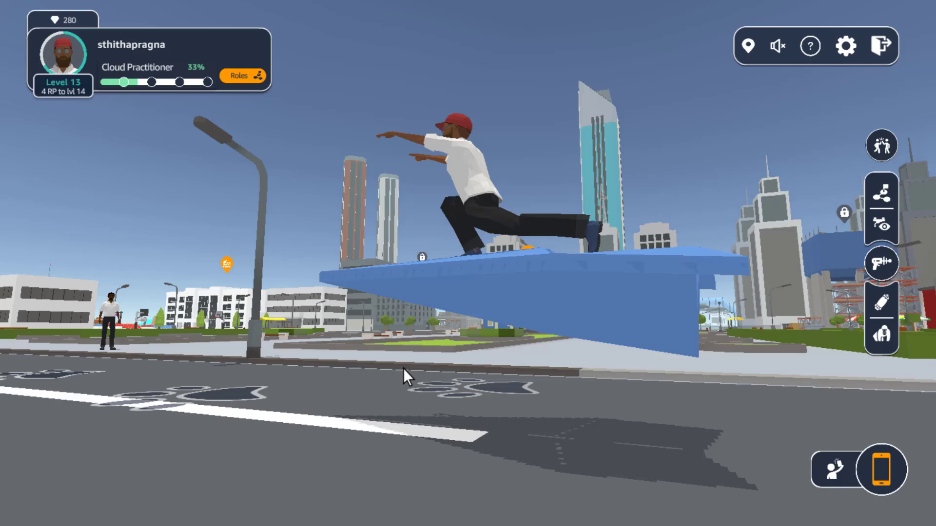
pyautogui.moveTo(403, 367); pyautogui.dragTo(645, 346)
pyautogui.scroll(-10, 643, 347)
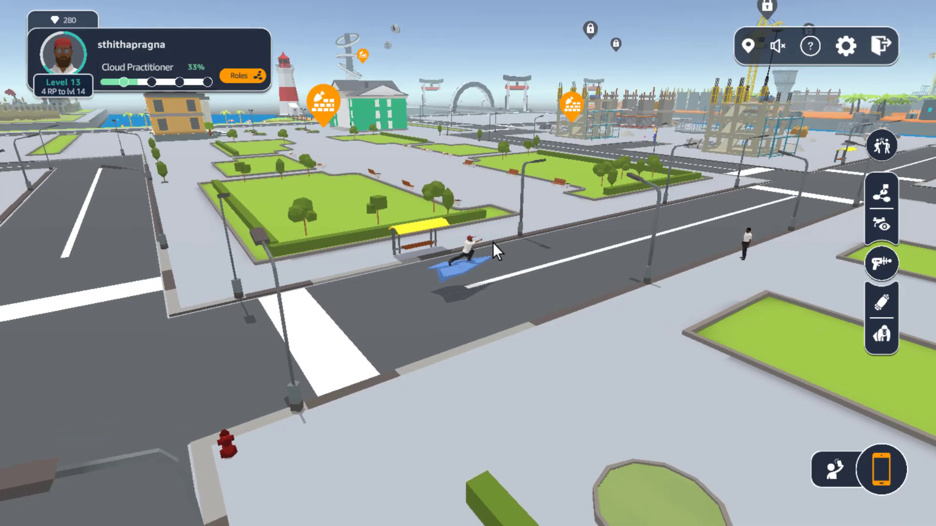
pyautogui.scroll(10, 493, 242)
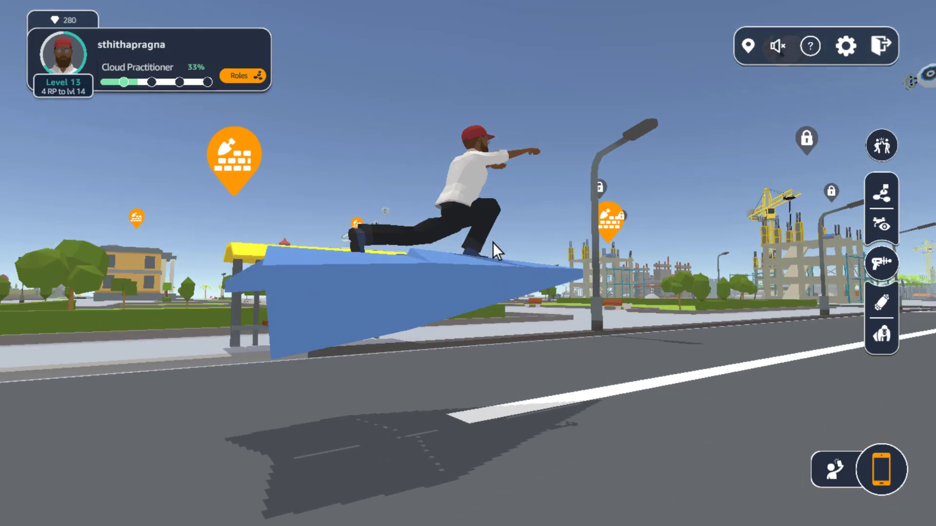
pyautogui.scroll(-10, 569, 232)
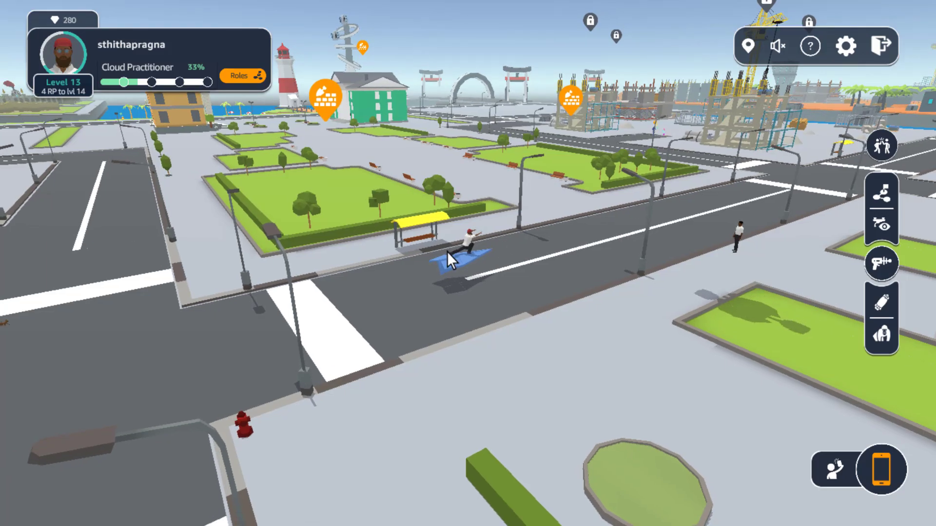
pyautogui.scroll(10, 521, 254)
pyautogui.scroll(-10, 521, 253)
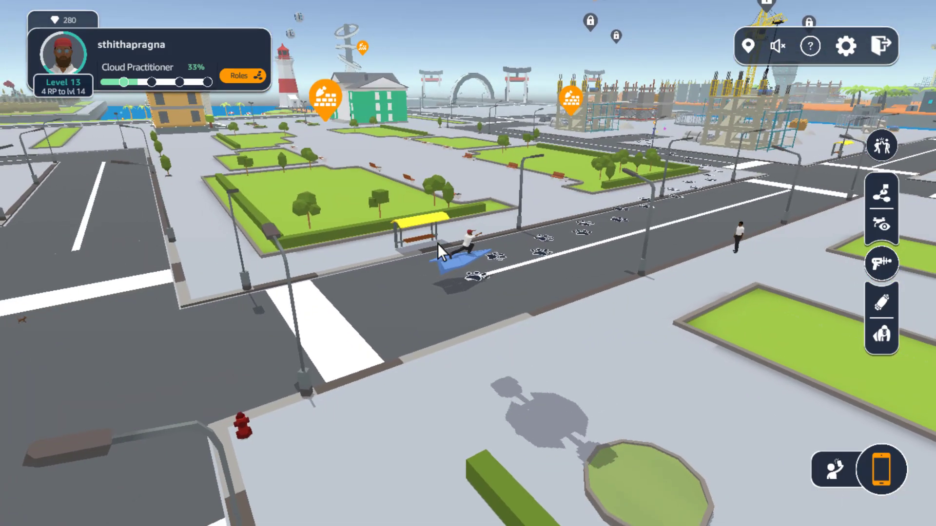
# Step: Fly the avatar along the road to the intersection beside the construction site
pyautogui.press('w')
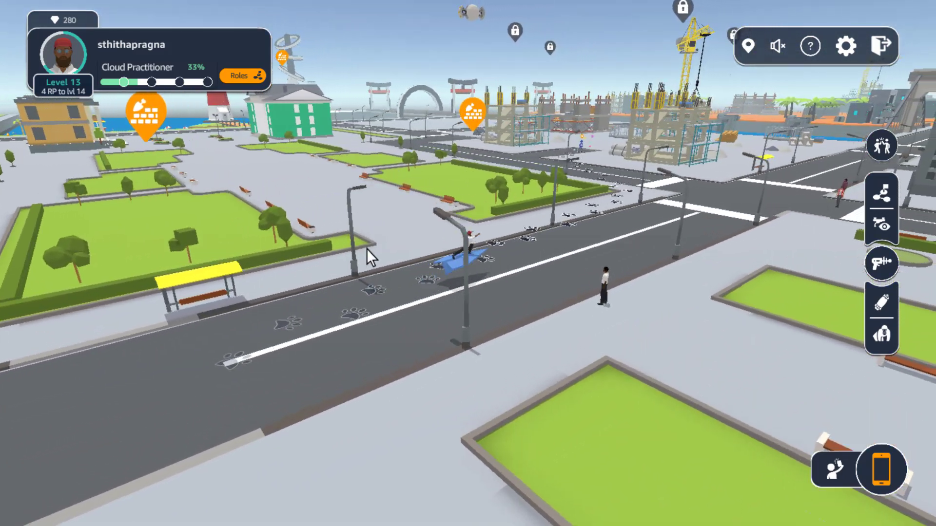
pyautogui.press('w')
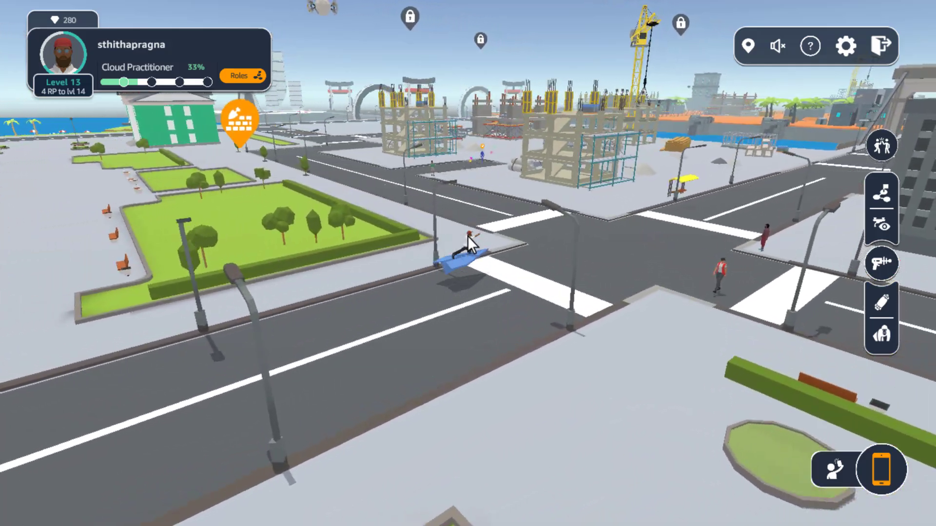
pyautogui.press('w')
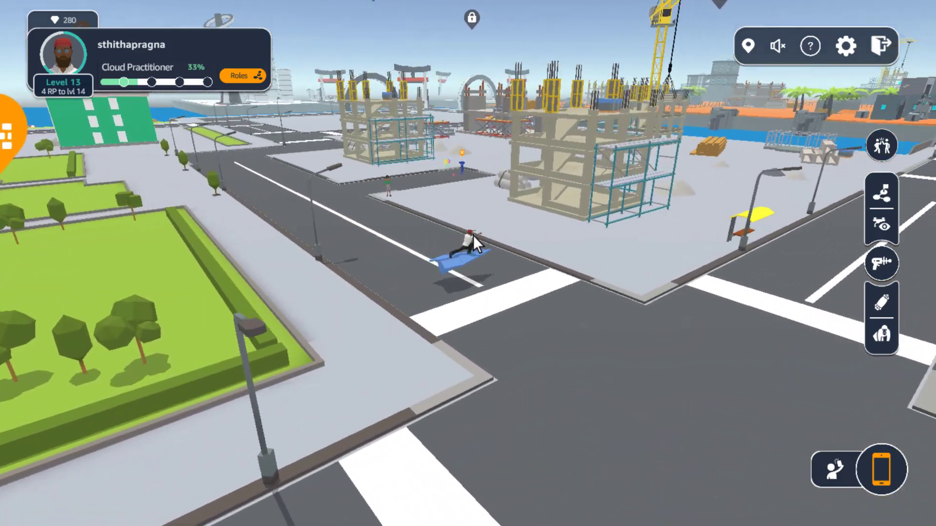
pyautogui.press('s')
pyautogui.press('w')
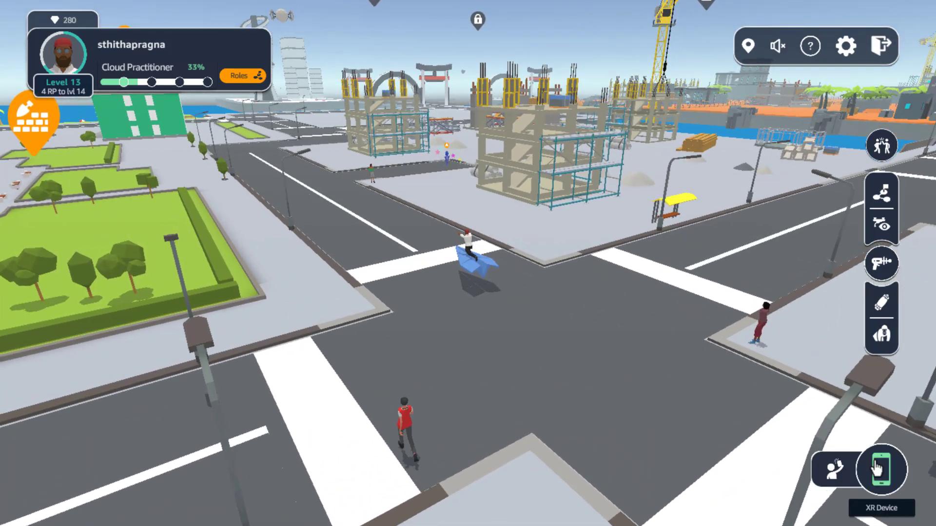
# Step: Travel to the Networking Concepts assignment with Route & Go from the XR Device's assignments list
pyautogui.click(878, 469)
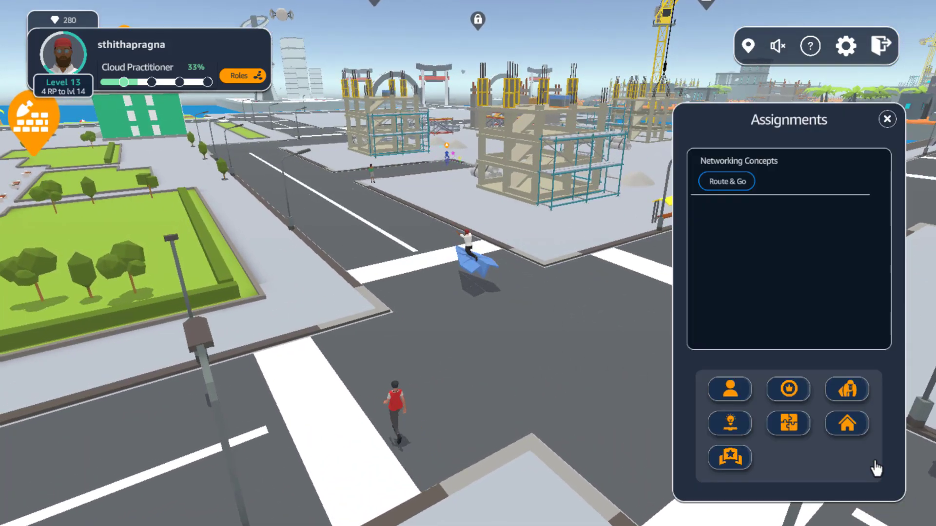
pyautogui.click(726, 184)
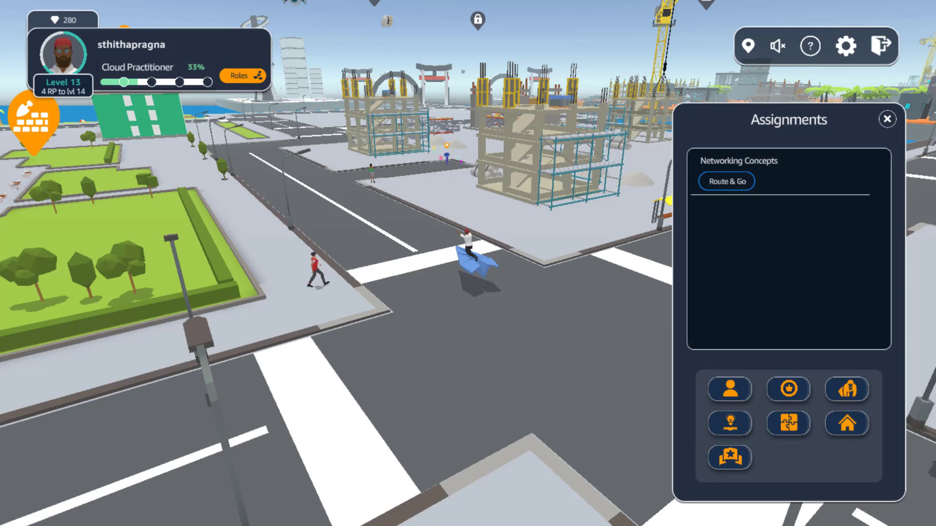
pyautogui.press('super')
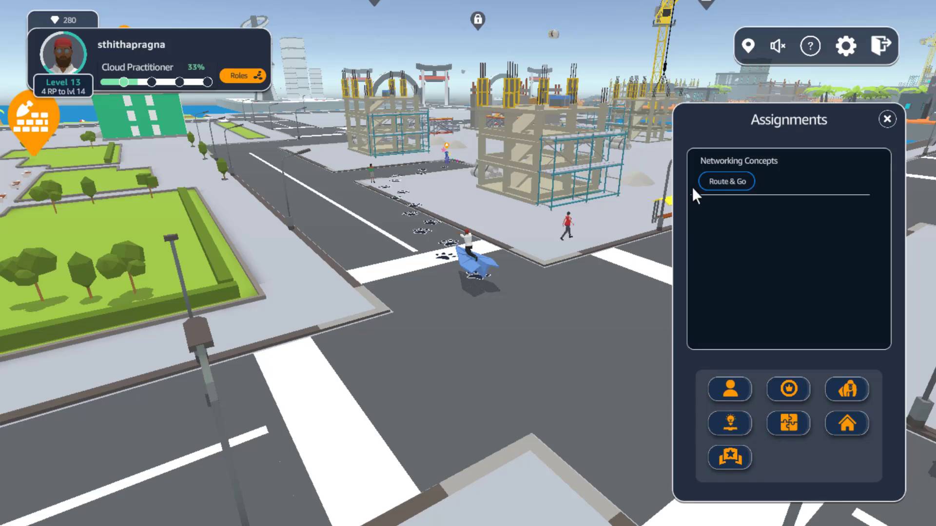
pyautogui.click(728, 181)
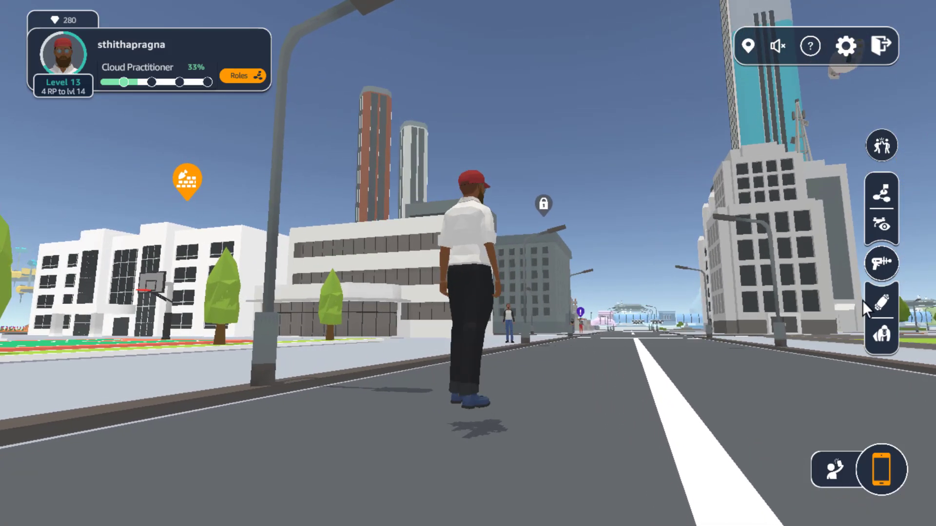
pyautogui.click(881, 468)
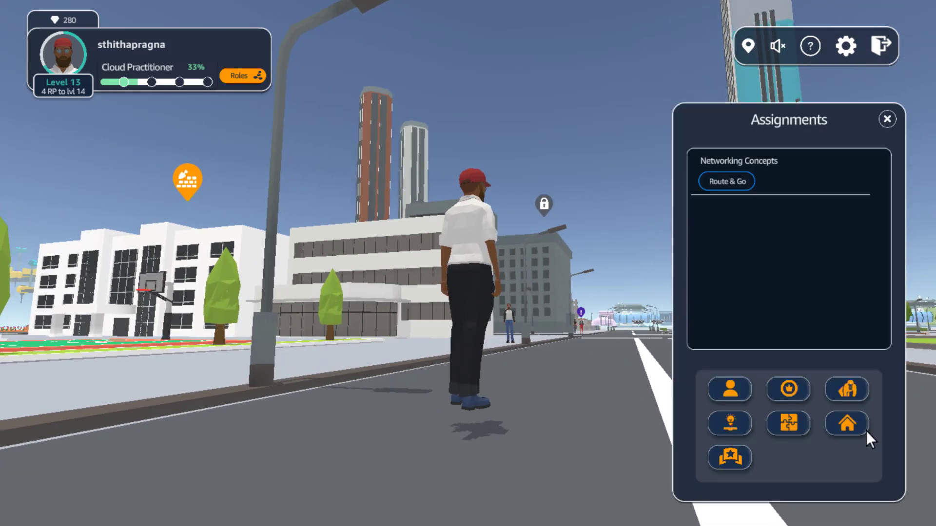
pyautogui.click(733, 181)
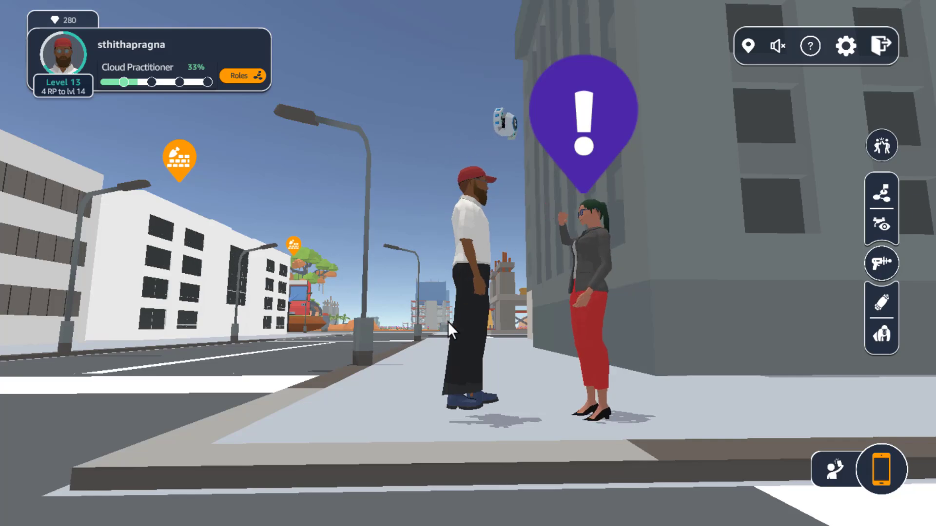
# Step: Start the conversation with the Networking Concepts client marked by the purple exclamation pin
pyautogui.moveTo(449, 322); pyautogui.dragTo(525, 367)
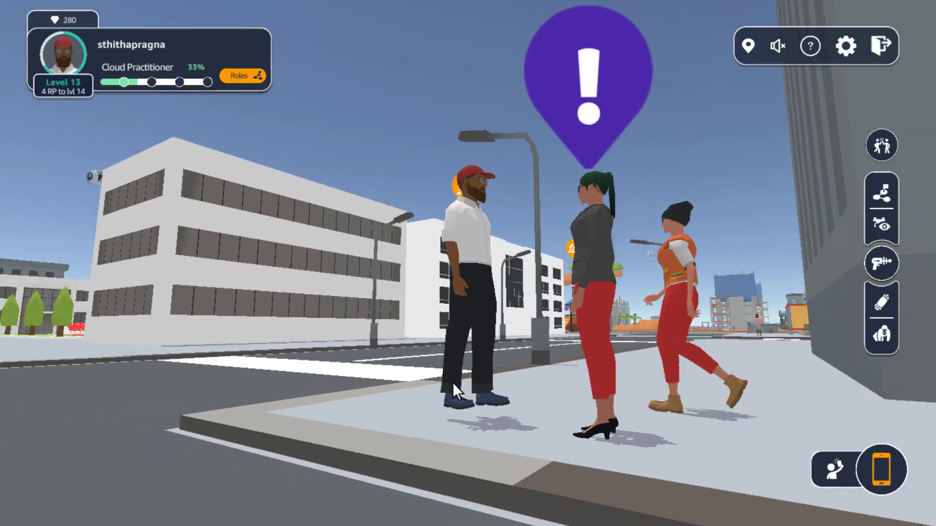
pyautogui.moveTo(406, 387); pyautogui.dragTo(923, 370)
pyautogui.moveTo(300, 352); pyautogui.dragTo(464, 362)
pyautogui.click(603, 150)
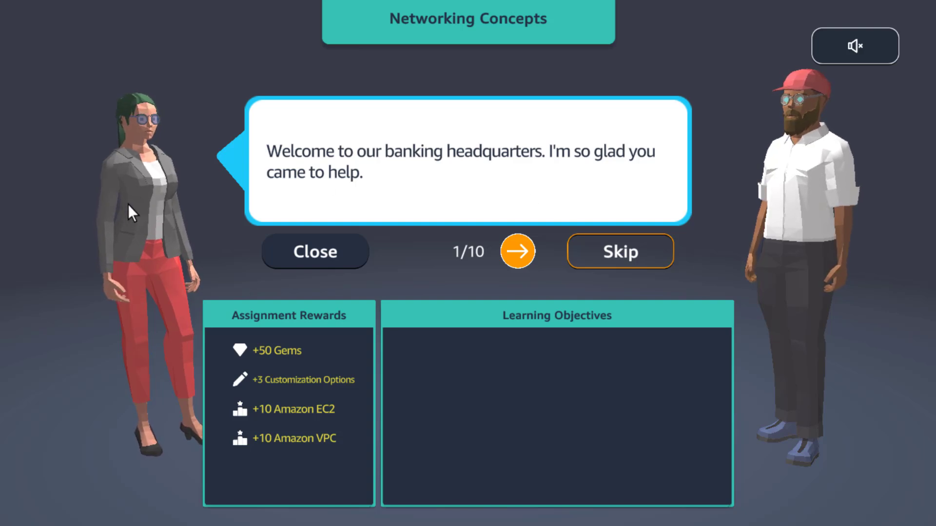
# Step: Read through all ten messages of the Networking Concepts dialogue, and accept and start the assignment
pyautogui.click(523, 253)
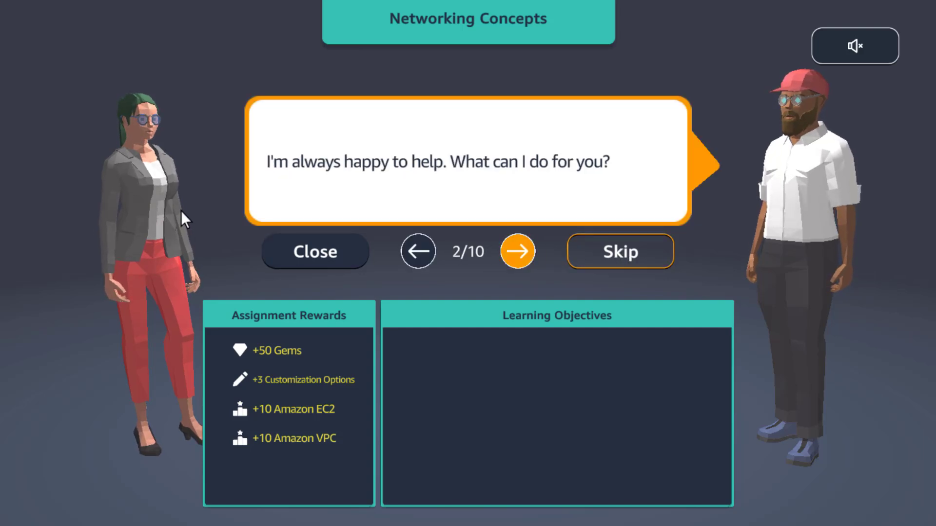
pyautogui.click(507, 254)
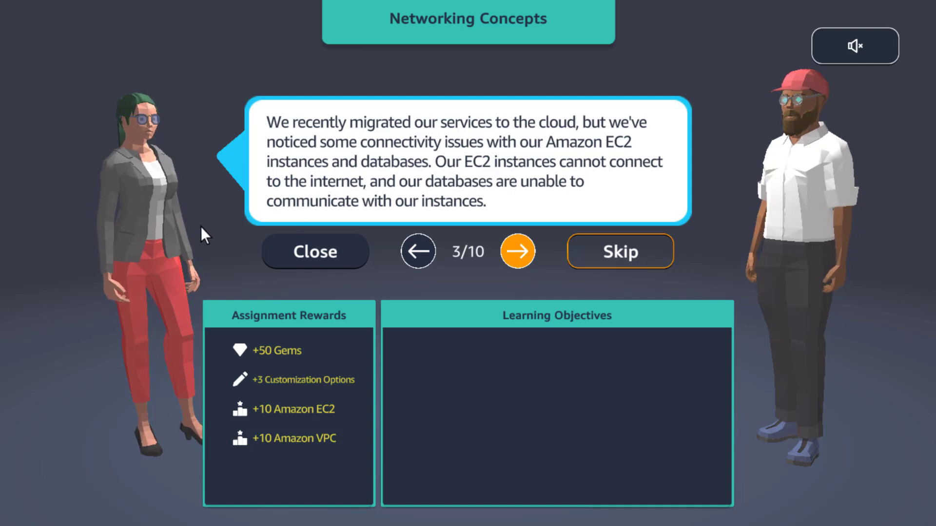
pyautogui.click(518, 251)
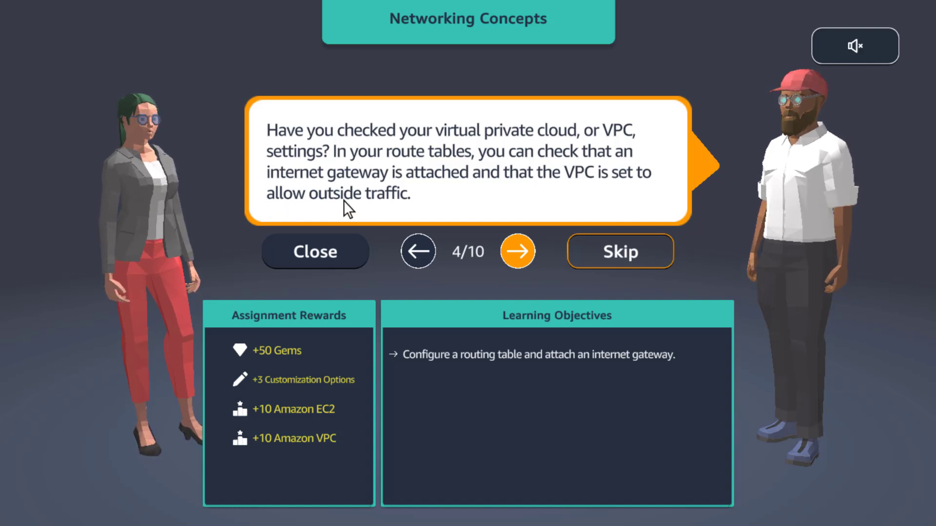
pyautogui.click(507, 255)
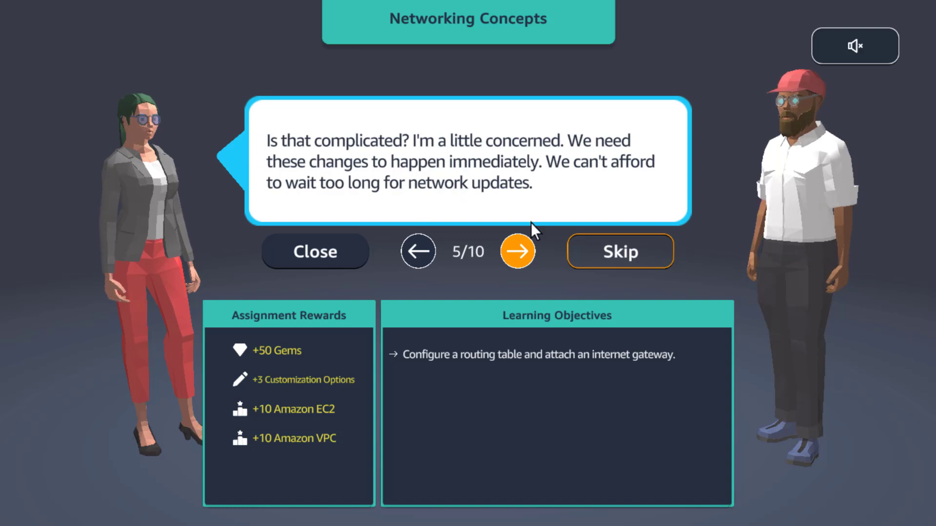
pyautogui.click(516, 251)
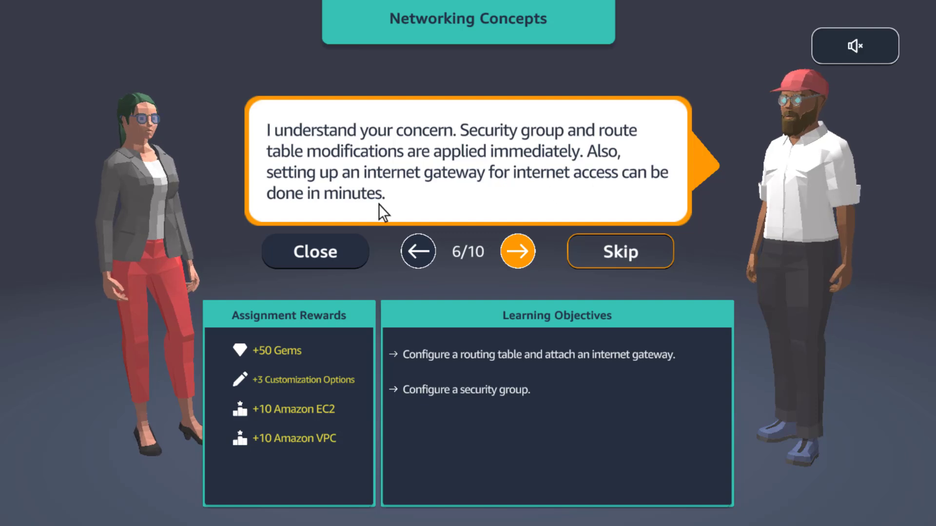
pyautogui.click(515, 252)
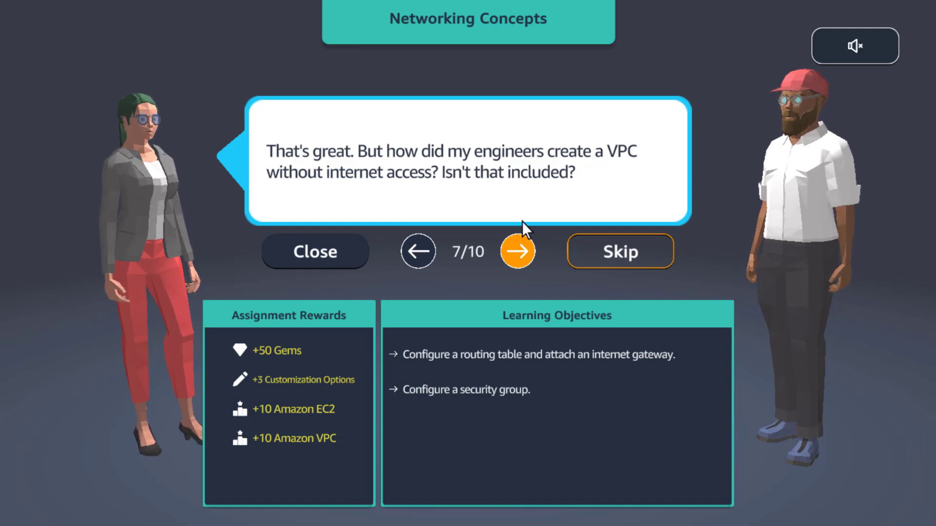
pyautogui.click(518, 253)
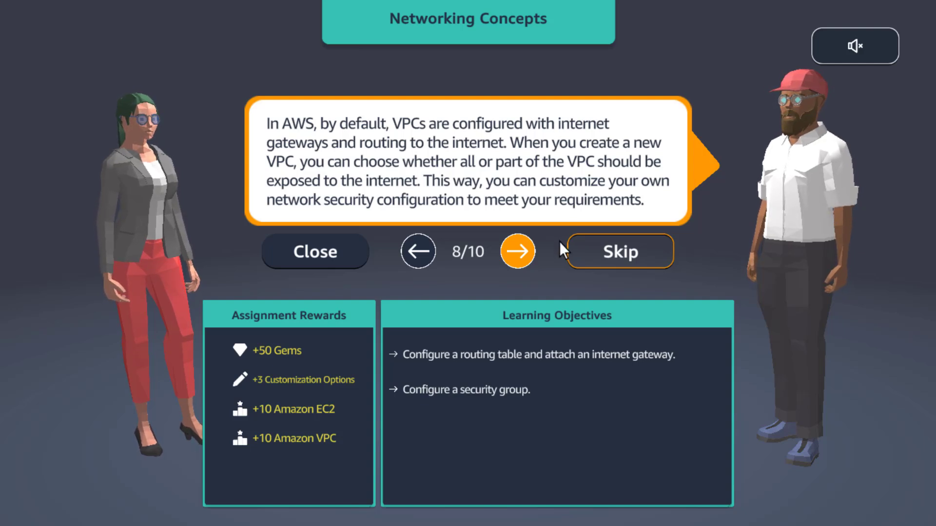
pyautogui.click(516, 256)
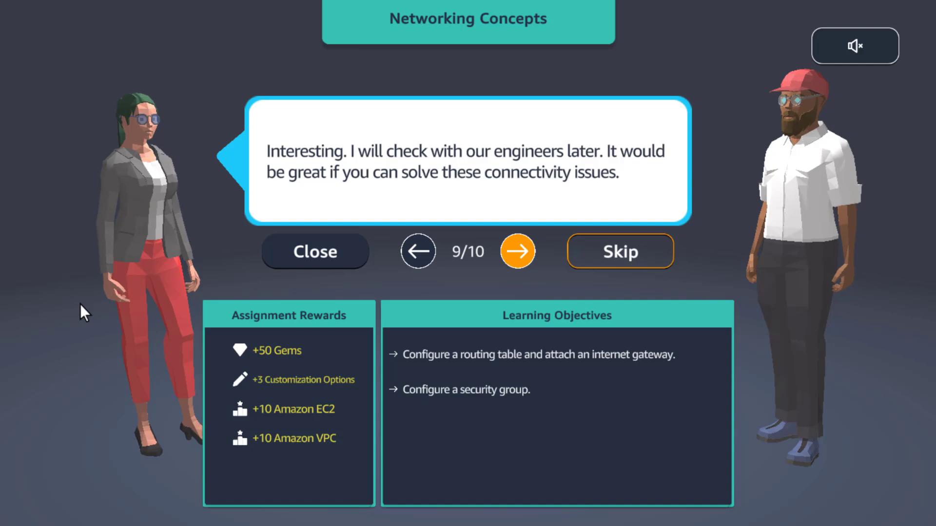
pyautogui.click(528, 263)
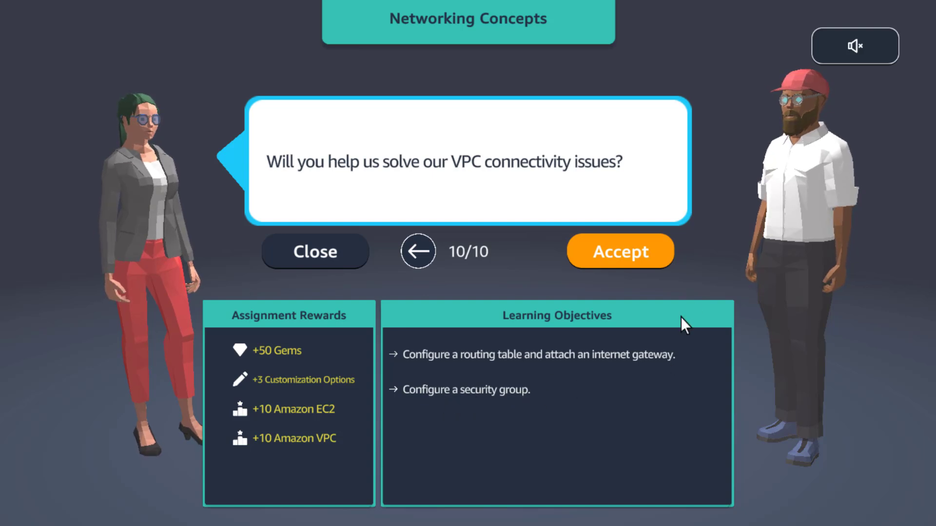
pyautogui.click(610, 251)
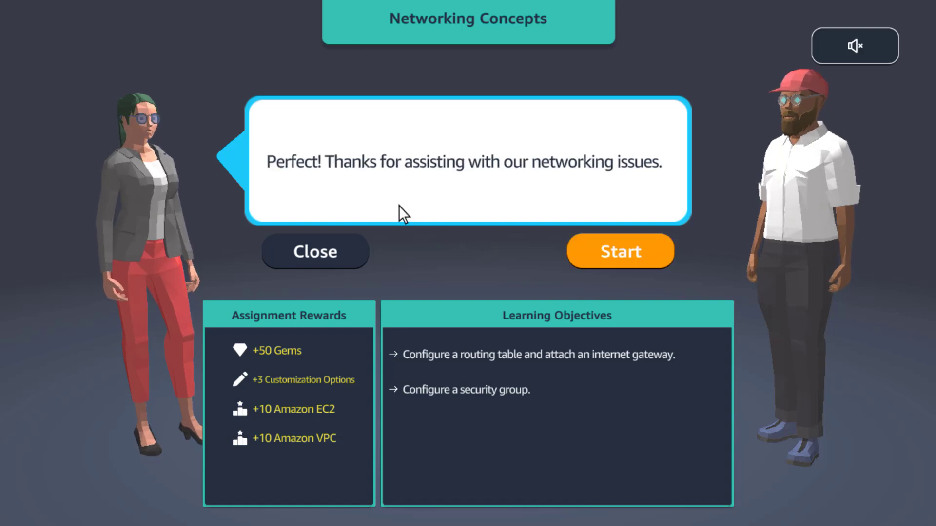
pyautogui.click(630, 257)
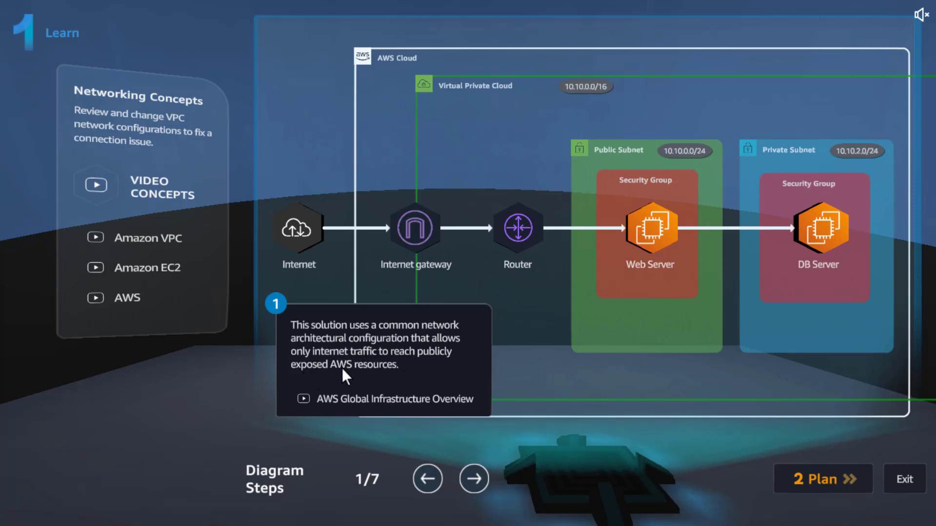
# Step: Read through all seven diagram steps of the Networking Concepts solution in the Learn stage
pyautogui.click(475, 478)
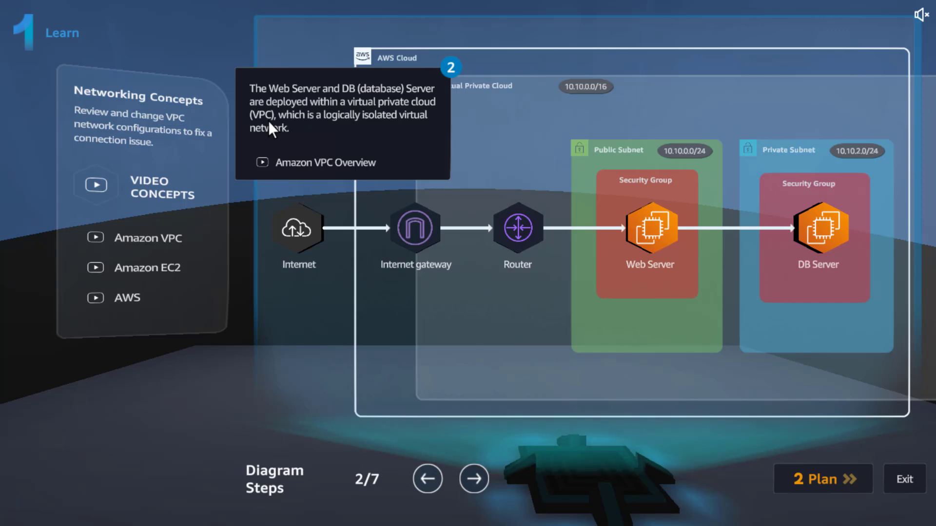
pyautogui.click(477, 484)
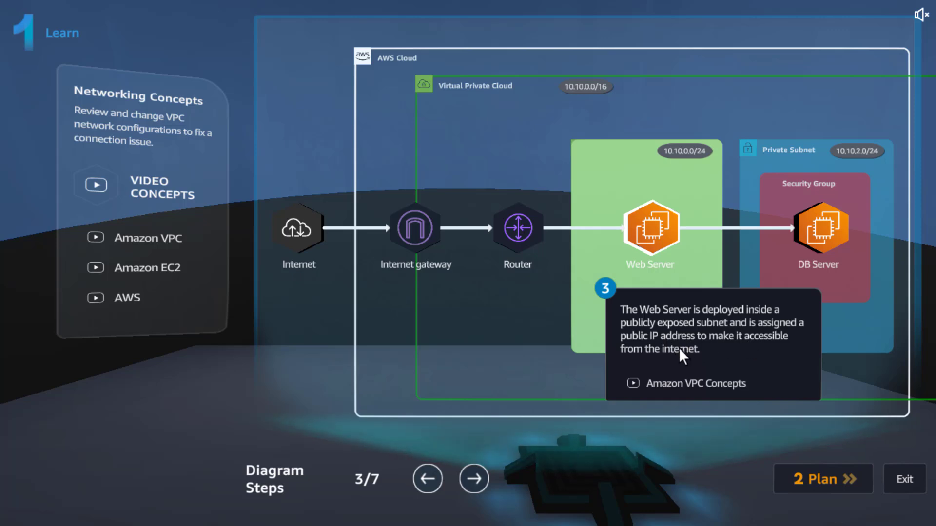
pyautogui.click(475, 478)
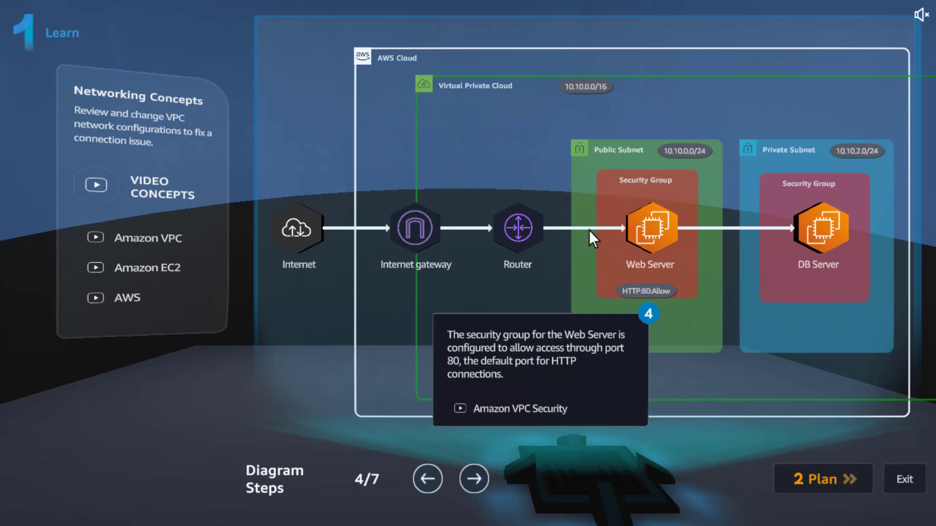
pyautogui.click(475, 479)
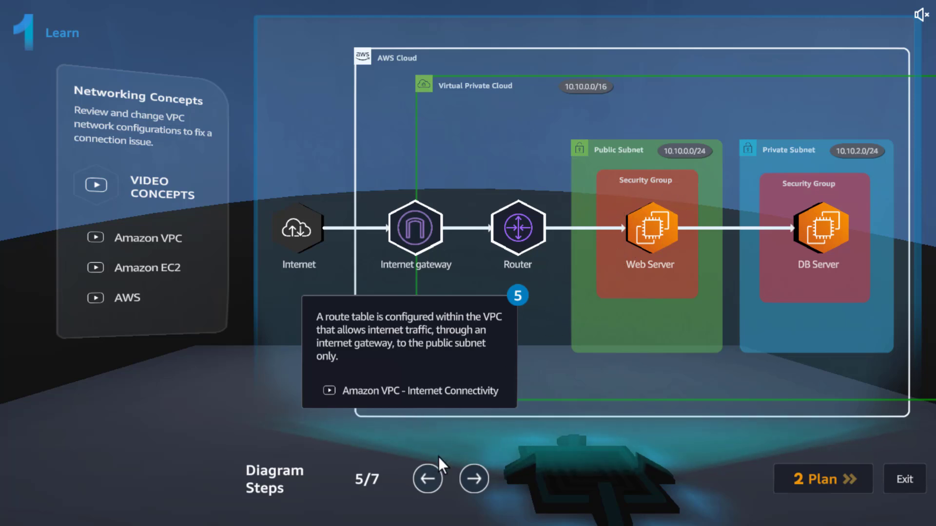
pyautogui.click(473, 477)
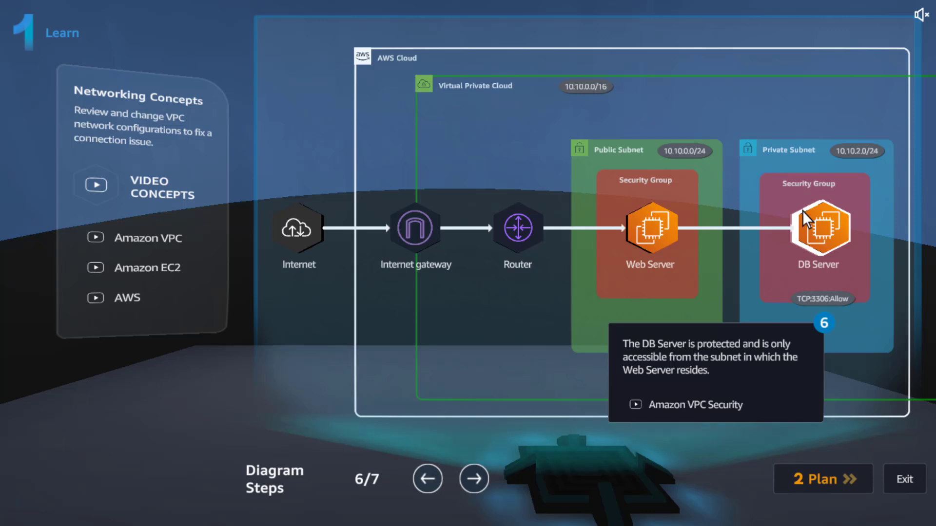
pyautogui.click(471, 475)
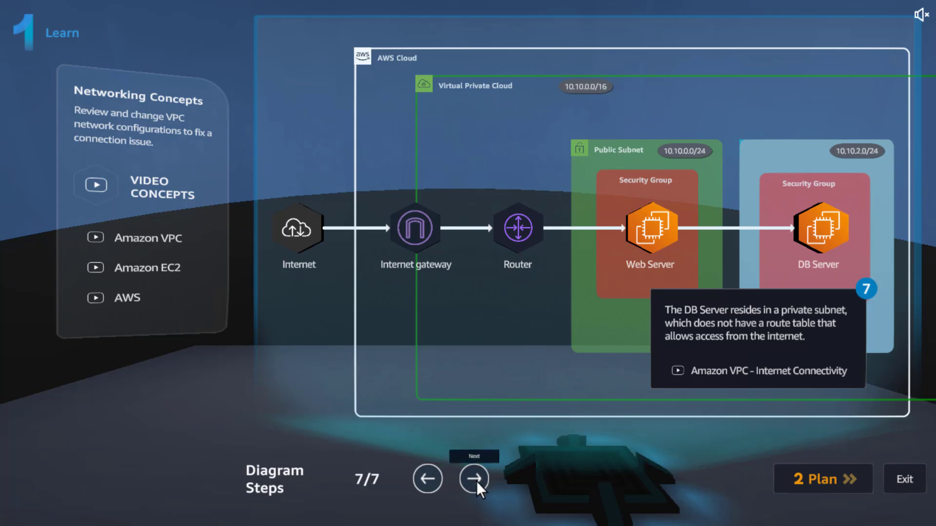
# Step: Look over the Video Concepts list for Amazon VPC, Amazon EC2 and AWS, and return to the Learn diagram
pyautogui.click(104, 190)
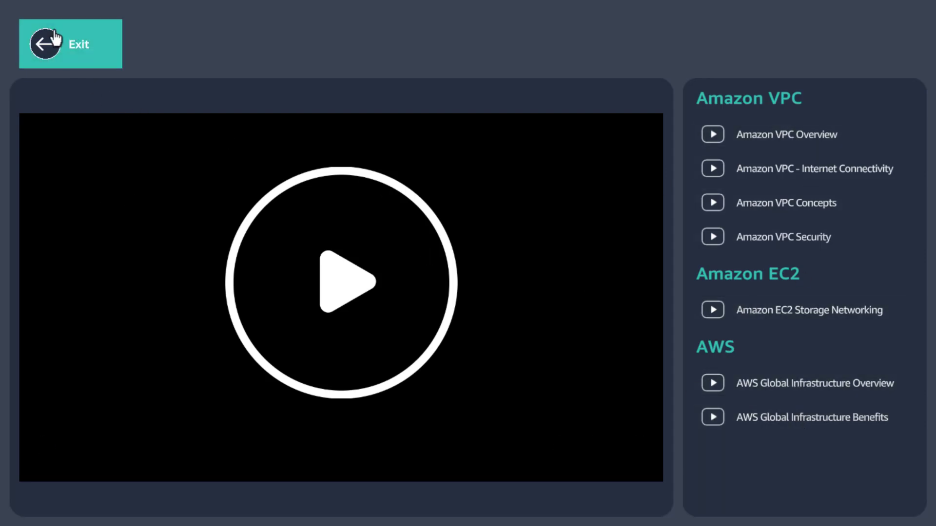
pyautogui.moveTo(431, 187)
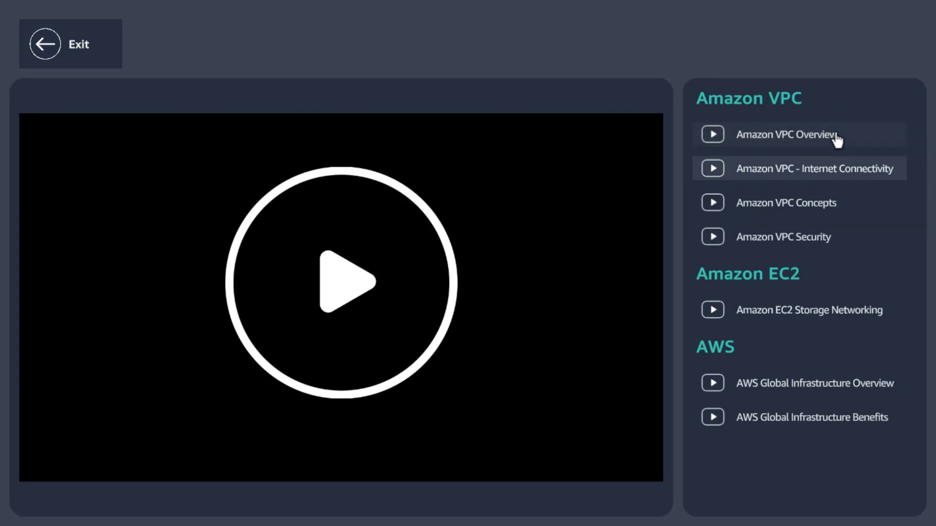
pyautogui.click(51, 57)
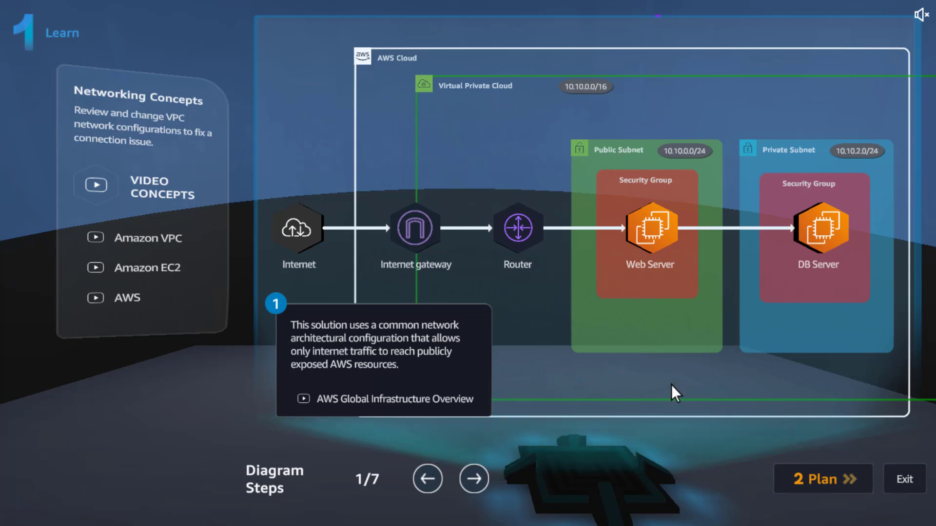
# Step: Advance to the Plan stage and highlight both the Practice Lab Goals and the DIY goal on the diagram
pyautogui.click(818, 478)
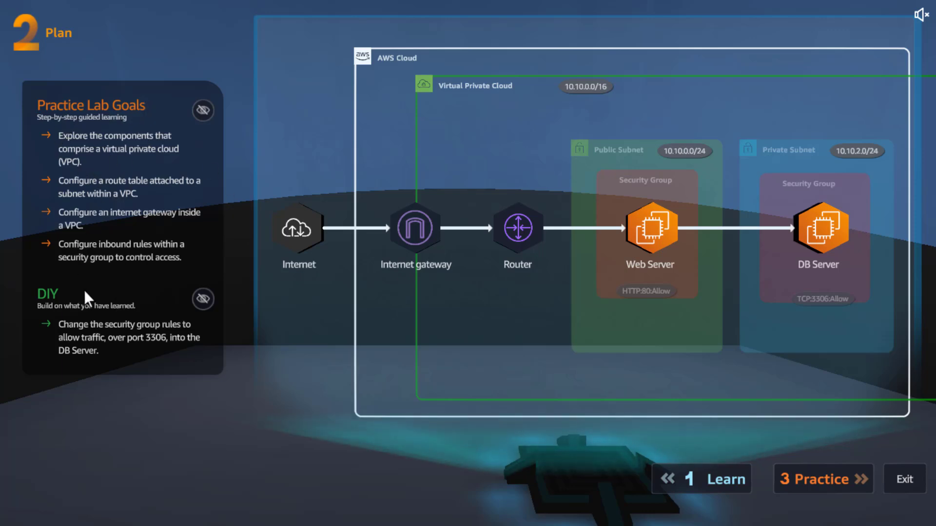
pyautogui.click(199, 110)
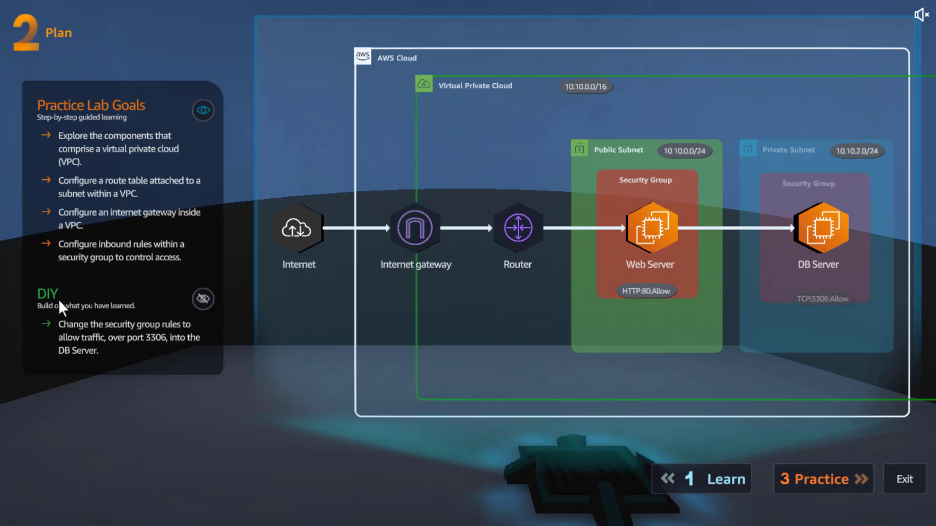
pyautogui.click(204, 296)
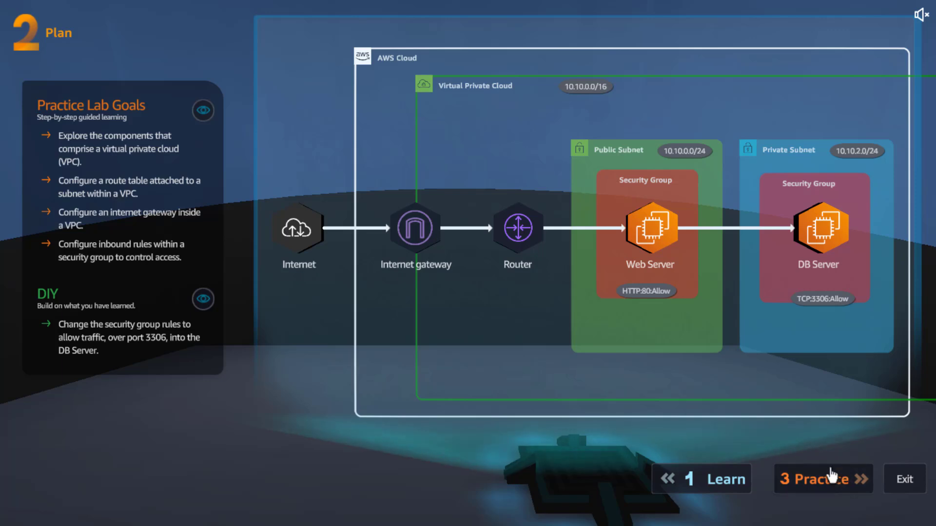
# Step: Advance to the Practice stage, start the lab and review the objectives in Step 1
pyautogui.click(817, 482)
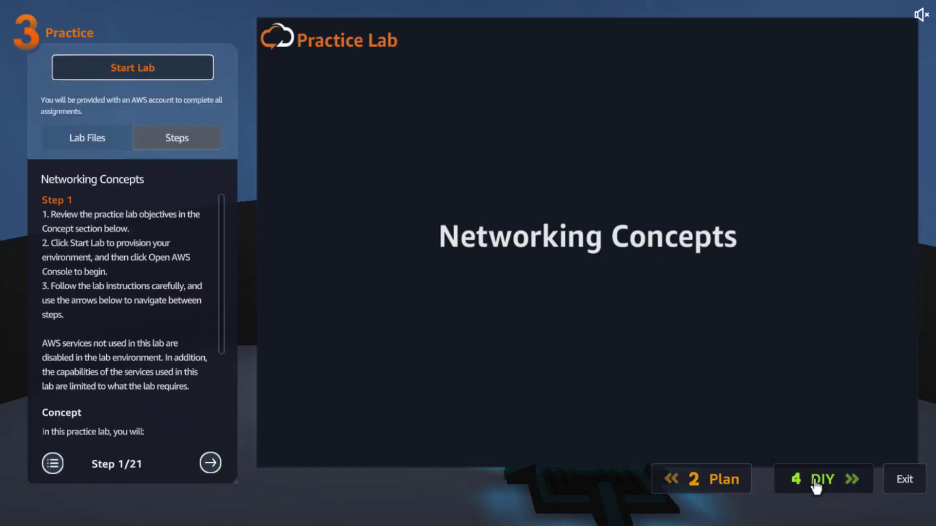
pyautogui.click(129, 67)
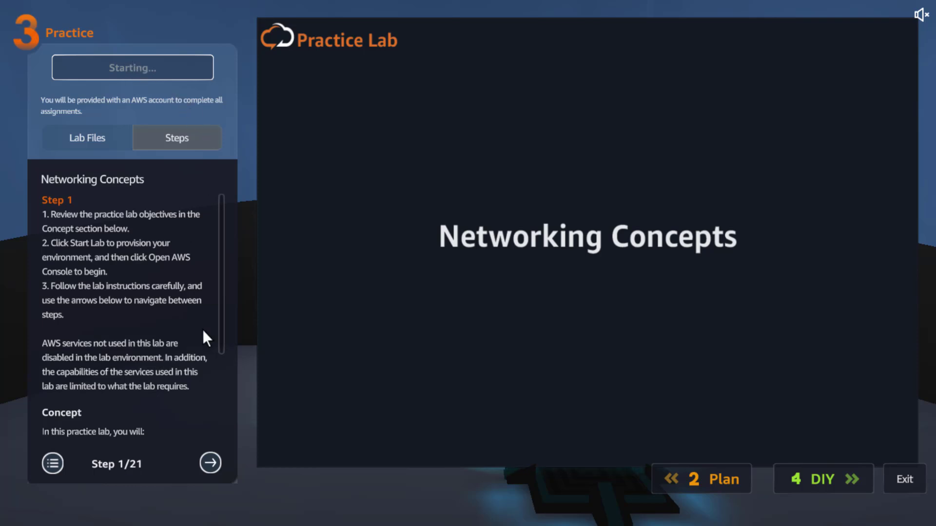
pyautogui.scroll(-2, 202, 329)
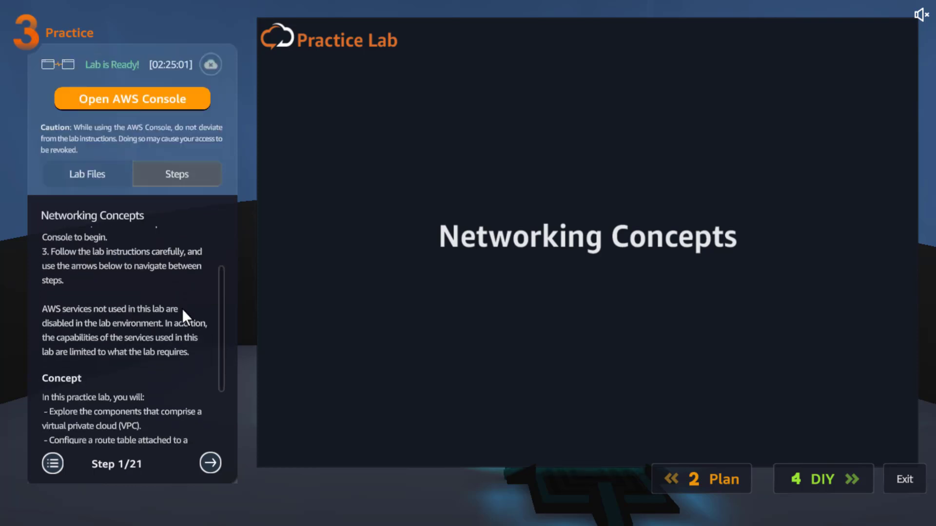
pyautogui.scroll(-1, 182, 308)
pyautogui.scroll(-3, 191, 395)
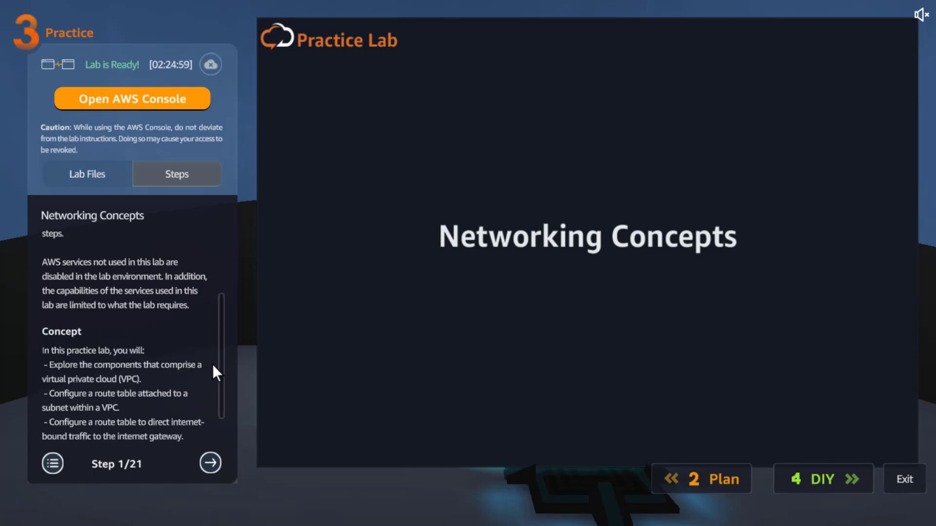
# Step: Read the practice lab instructions from Step 2 through Step 6, covering the EC2 instances and the Web Server's IP address test
pyautogui.click(211, 463)
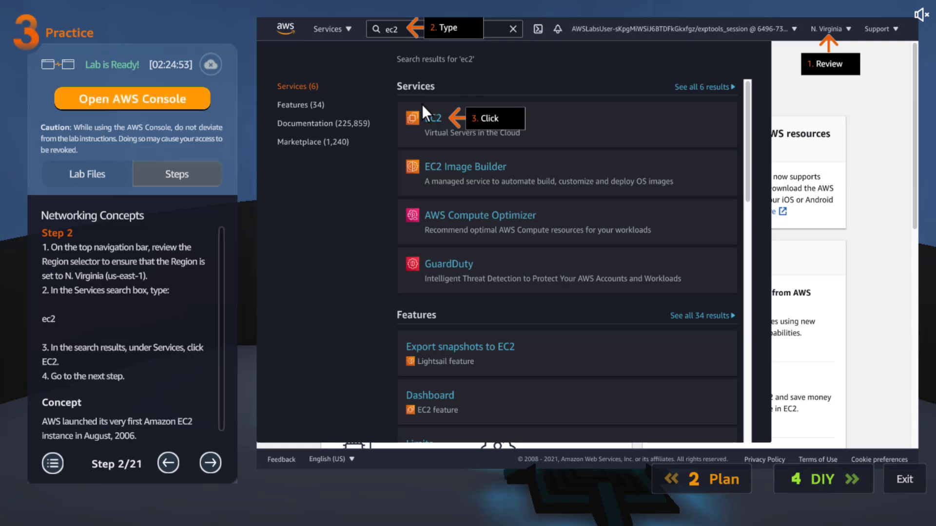
pyautogui.scroll(-1, 180, 274)
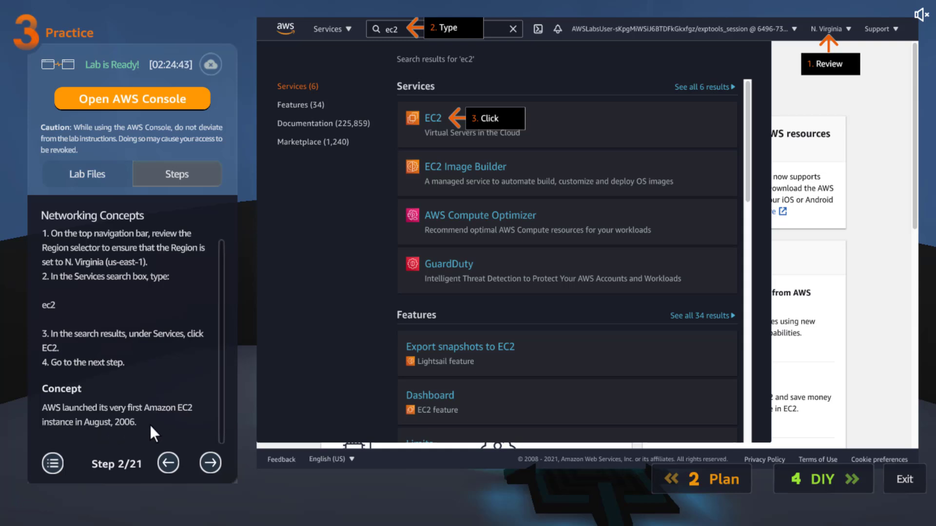
pyautogui.click(211, 462)
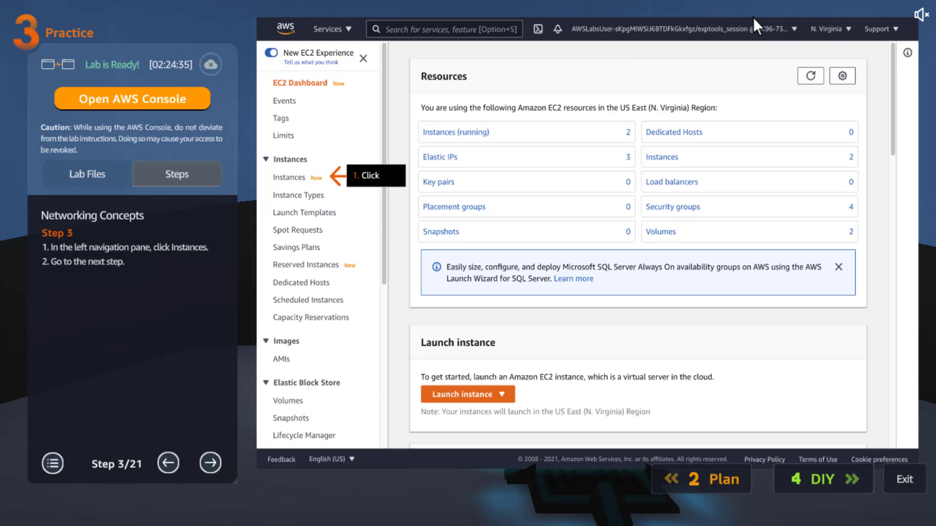
pyautogui.click(215, 464)
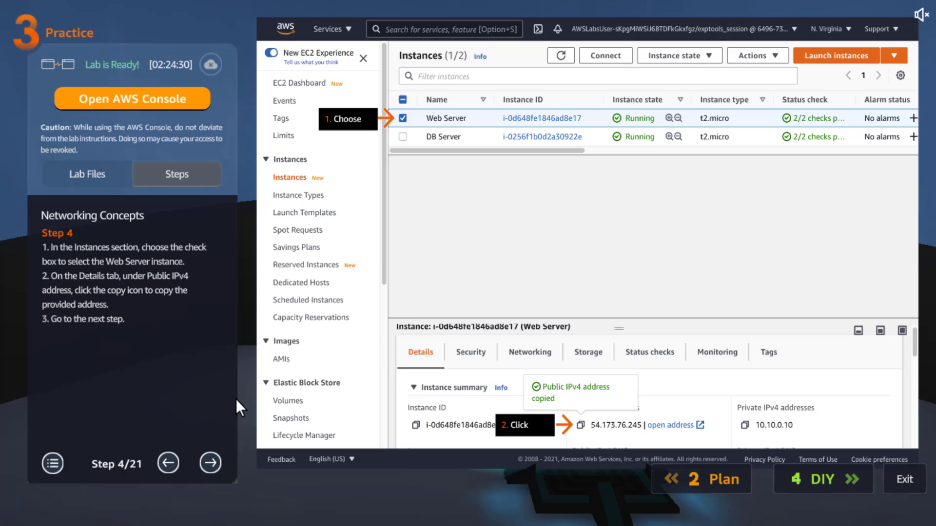
pyautogui.click(205, 462)
pyautogui.click(169, 462)
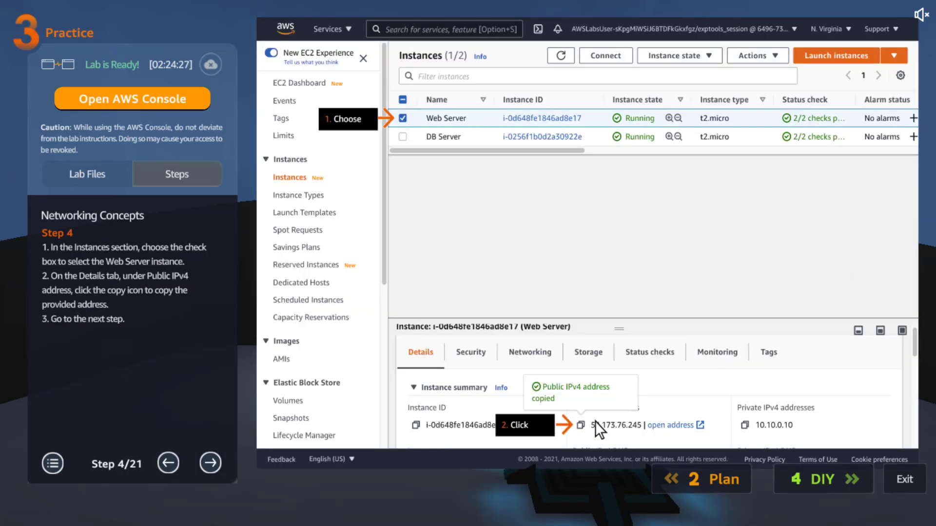
pyautogui.click(211, 462)
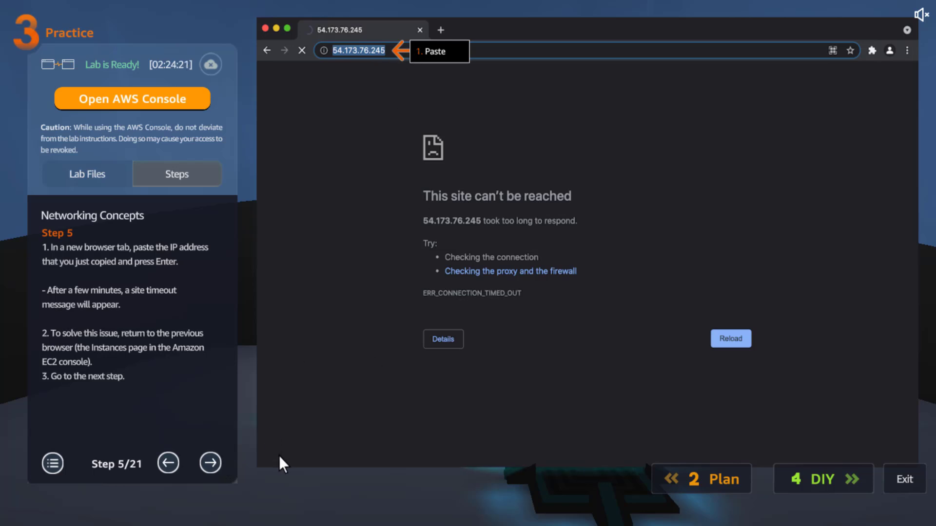
pyautogui.click(211, 463)
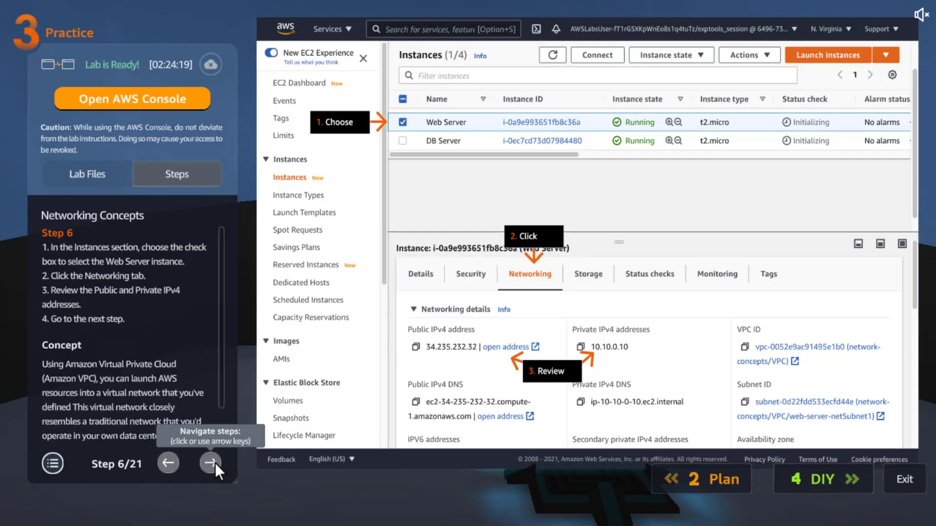
# Step: Recheck the Step 4 and Step 5 instructions on copying the Web Server's public address and browsing to it, and return to Step 6
pyautogui.click(169, 463)
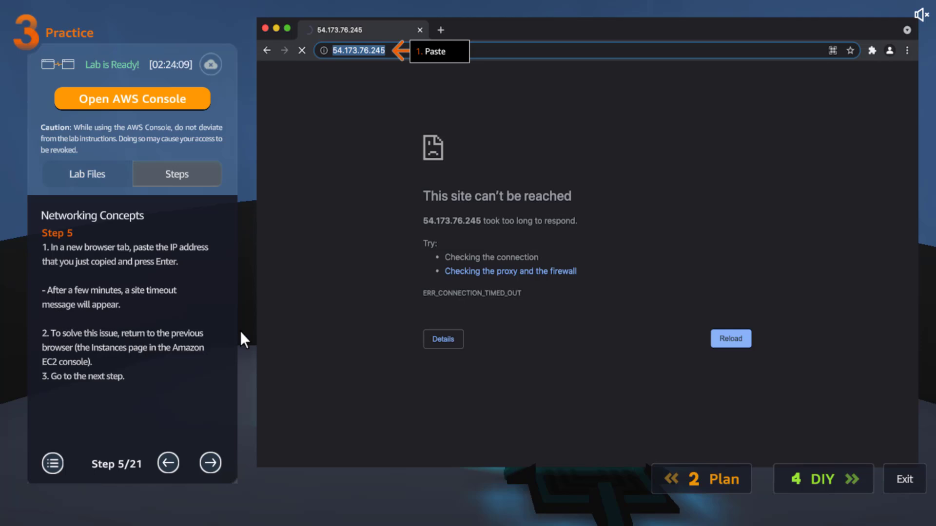
pyautogui.click(166, 462)
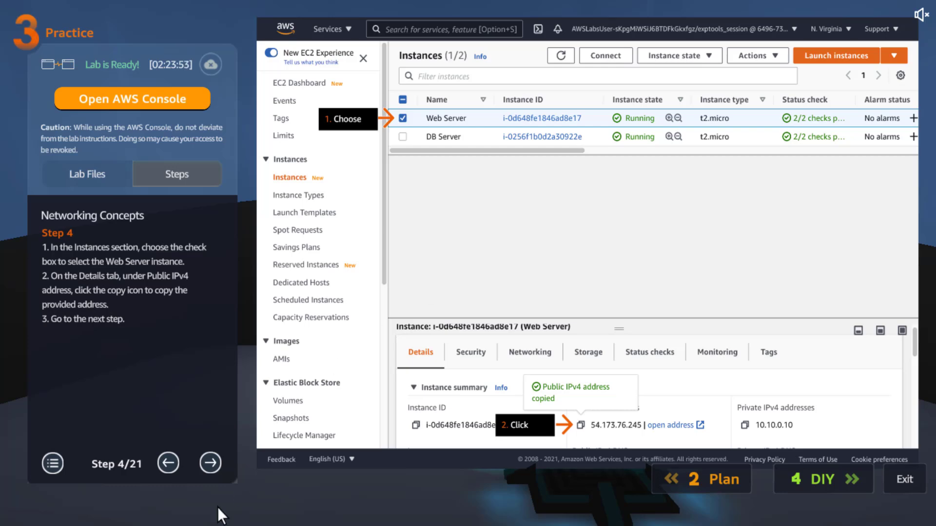
pyautogui.click(210, 463)
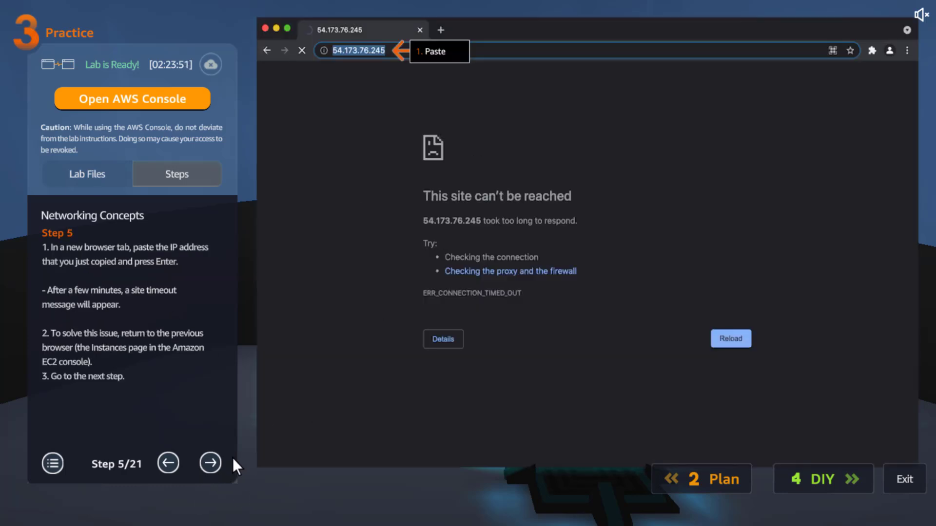
pyautogui.click(217, 463)
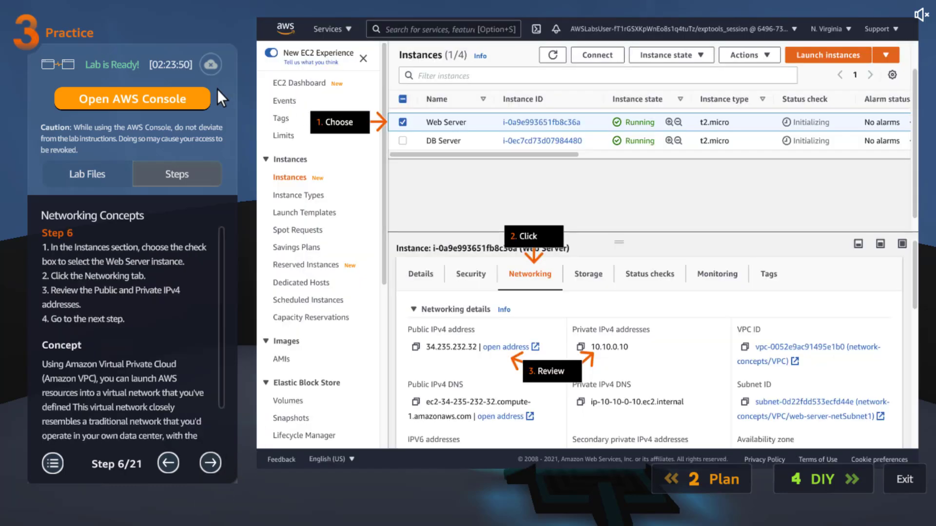
# Step: Open the lab's AWS Console and list the running EC2 instances, dismissing the new-feature notices
pyautogui.click(154, 98)
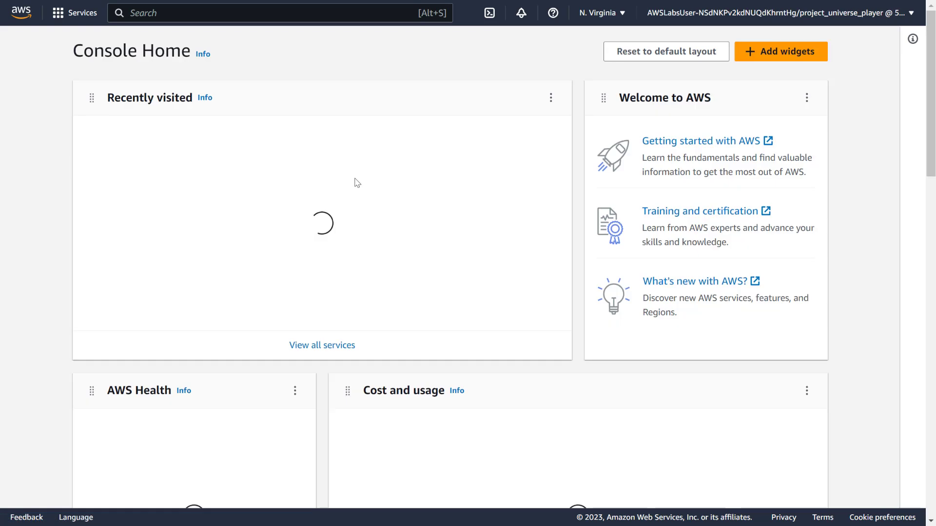
pyautogui.click(96, 123)
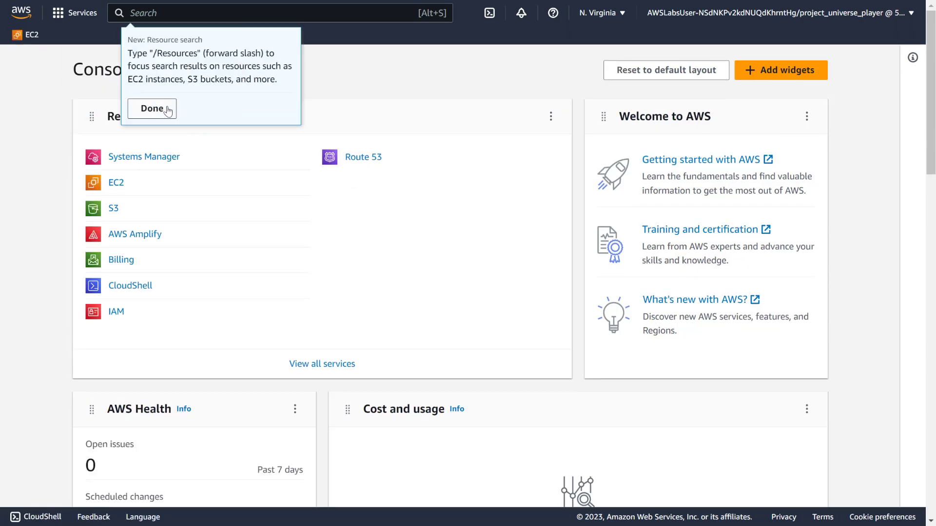
pyautogui.click(164, 110)
pyautogui.click(117, 184)
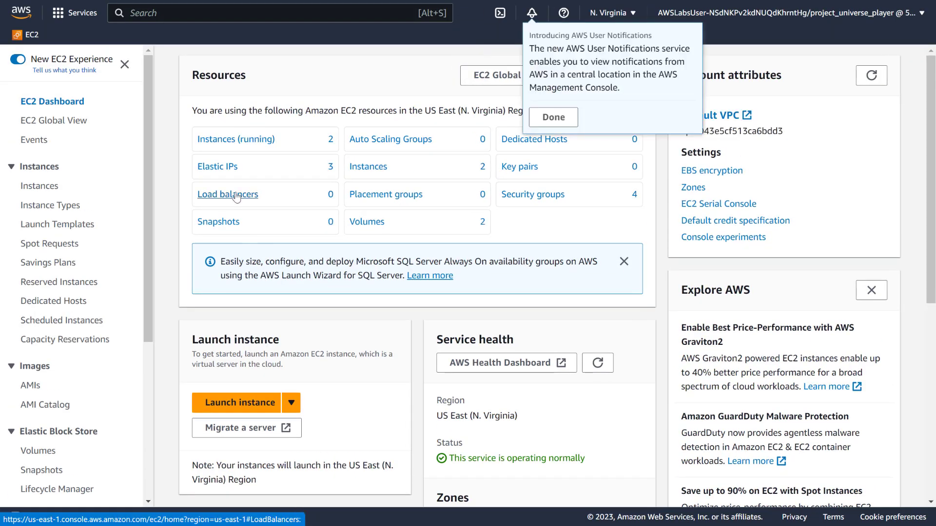
pyautogui.click(239, 141)
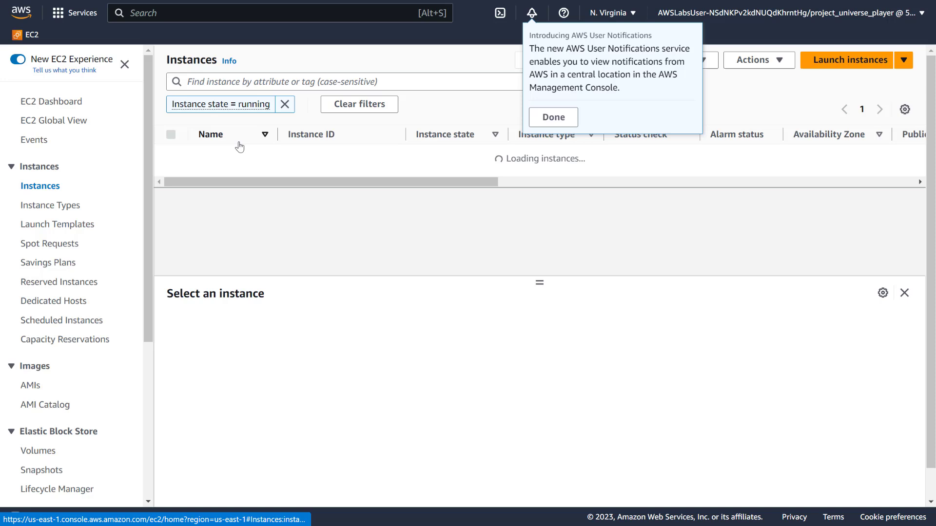
pyautogui.click(553, 117)
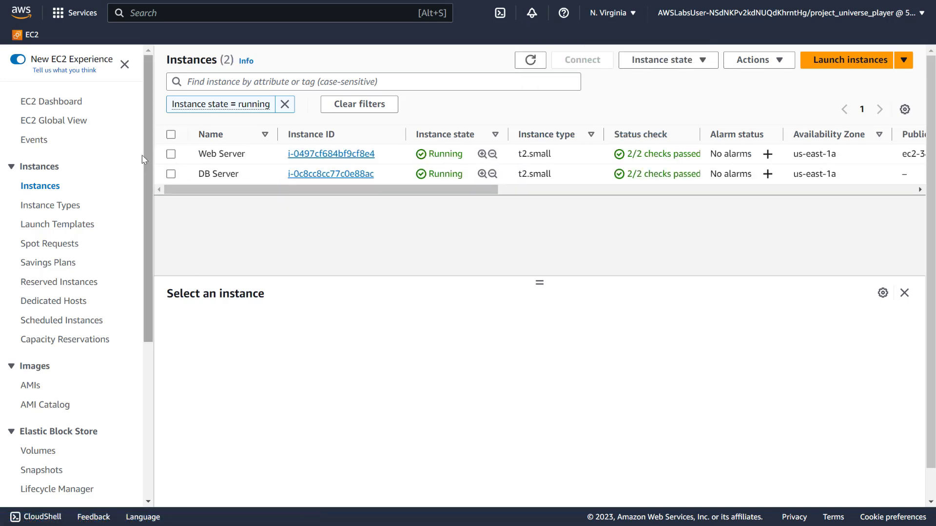
# Step: Select the Web Server instance, copy its public IPv4 address and open that address in the browser
pyautogui.click(171, 154)
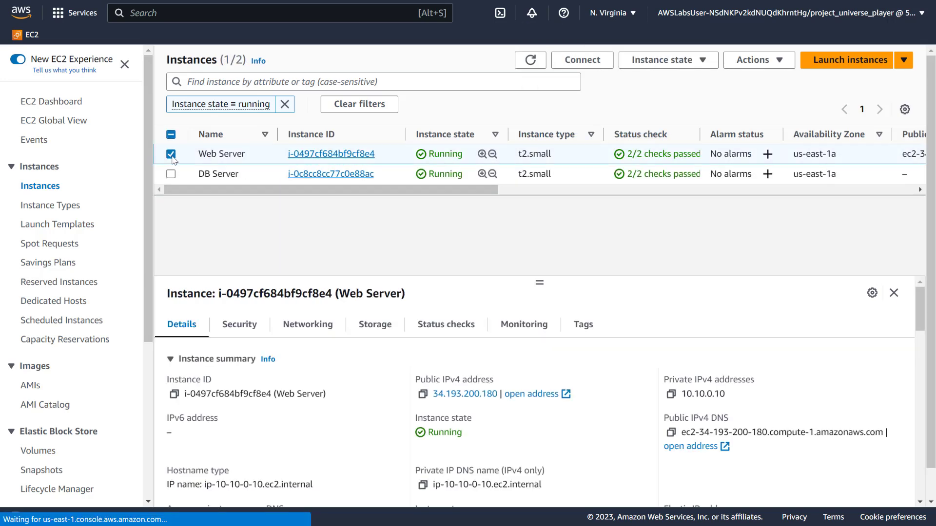
pyautogui.click(422, 394)
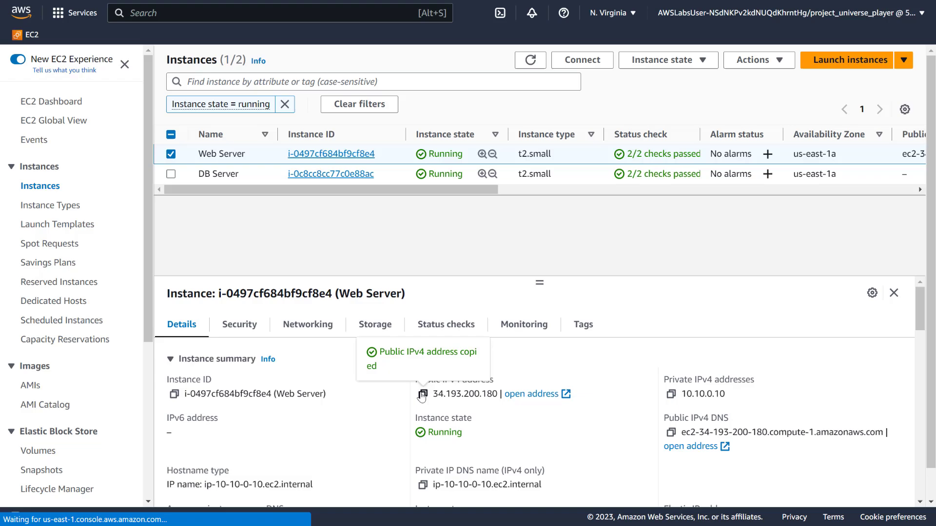
pyautogui.click(529, 396)
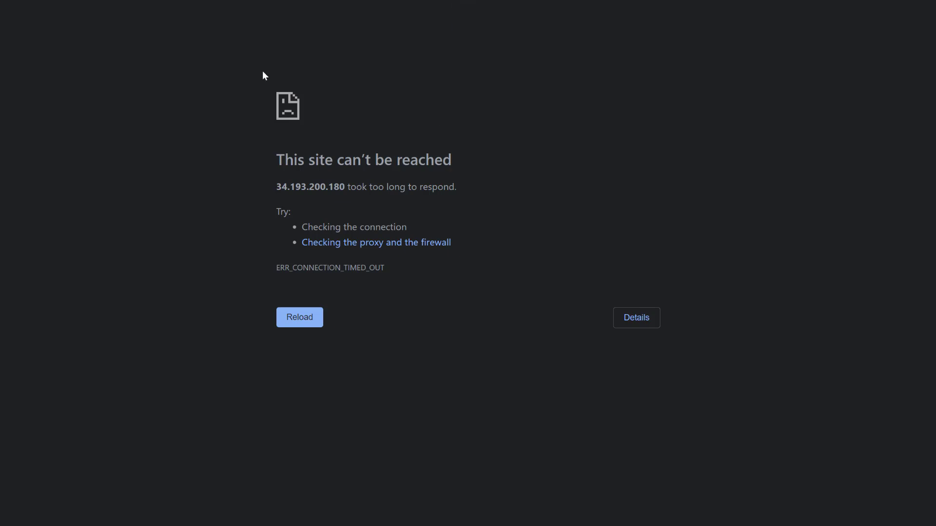
# Step: Retry loading the Web Server's public address 34.193.200.180 in the browser, and restore the full-screen view
pyautogui.moveTo(424, 5)
pyautogui.click(467, 44)
pyautogui.click(91, 35)
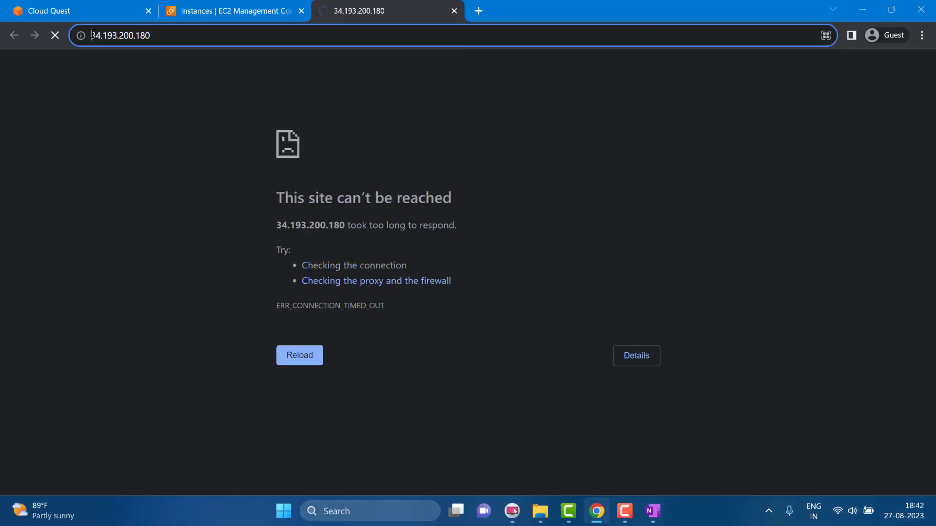
pyautogui.click(93, 37)
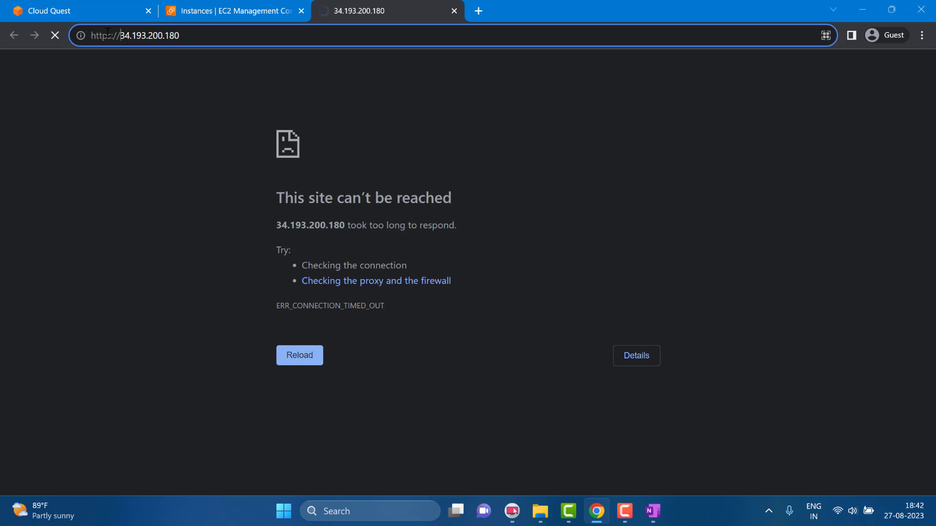
pyautogui.press('Left')
pyautogui.press('BackSpace')
pyautogui.press('Return')
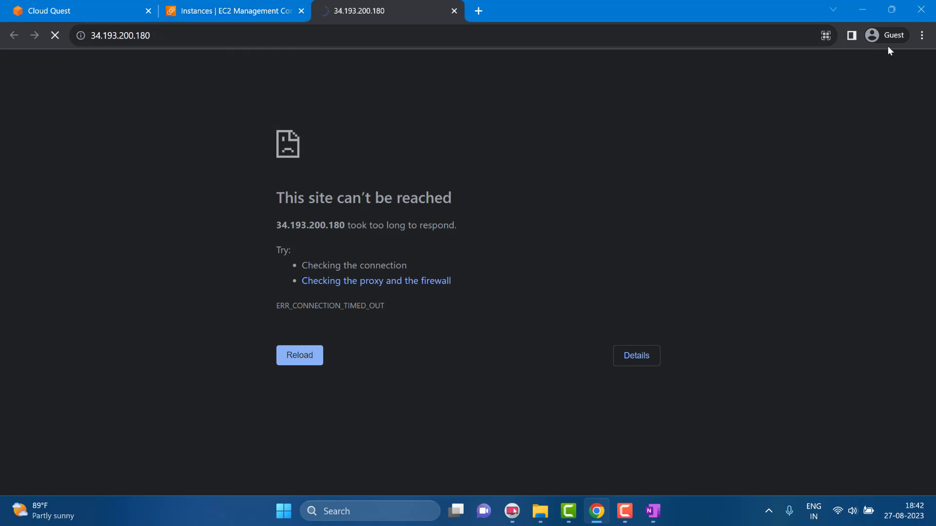
pyautogui.click(923, 37)
pyautogui.click(917, 128)
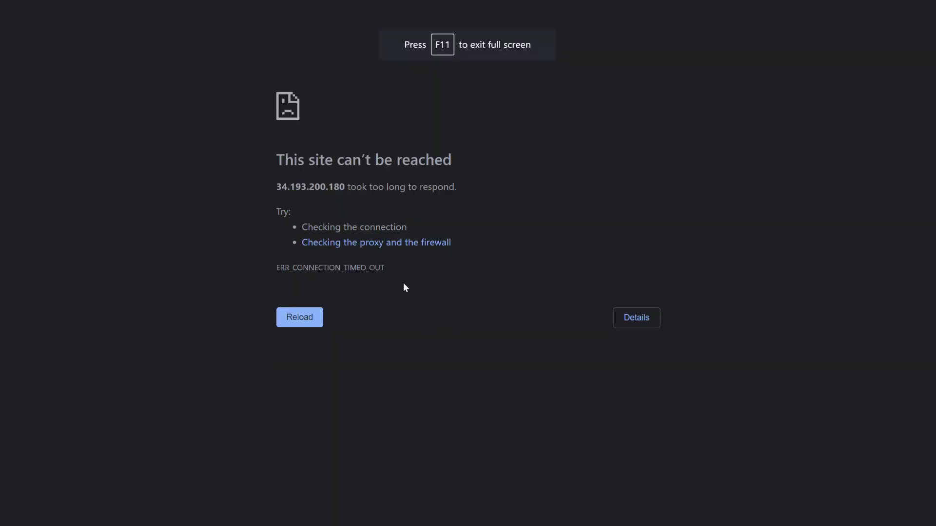
# Step: Return to Cloud Quest and read the Step 6 through Step 9 instructions on IPv4 addresses, the subnet and its route table
pyautogui.hotkey('ctrl', 'shift', 'Tab')
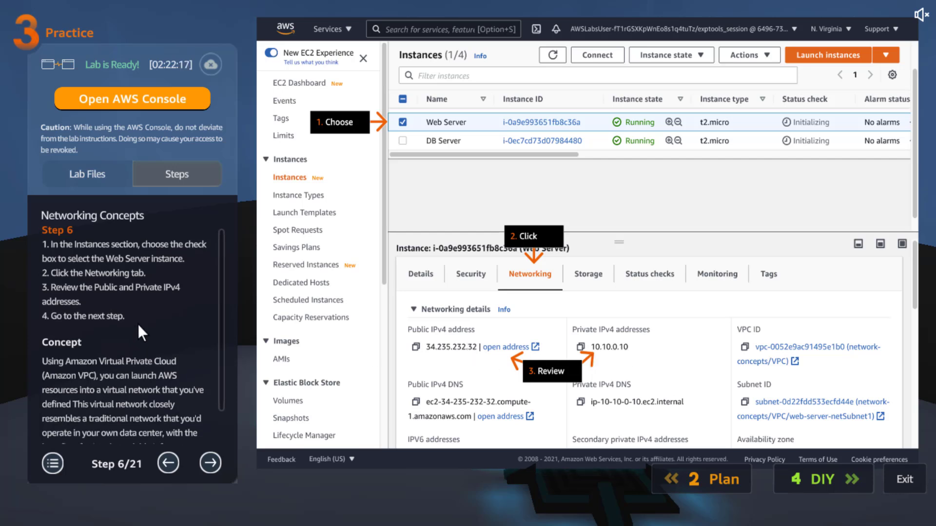
pyautogui.scroll(-3, 139, 323)
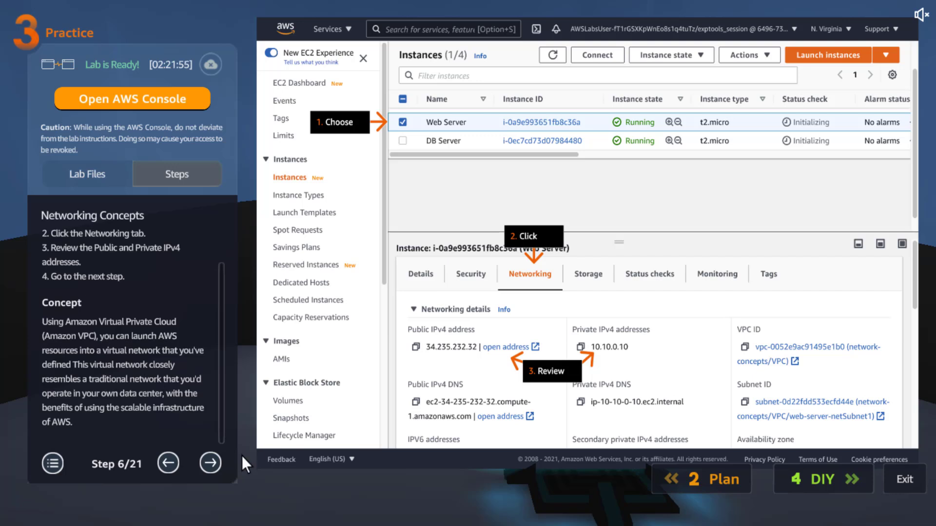
pyautogui.click(212, 459)
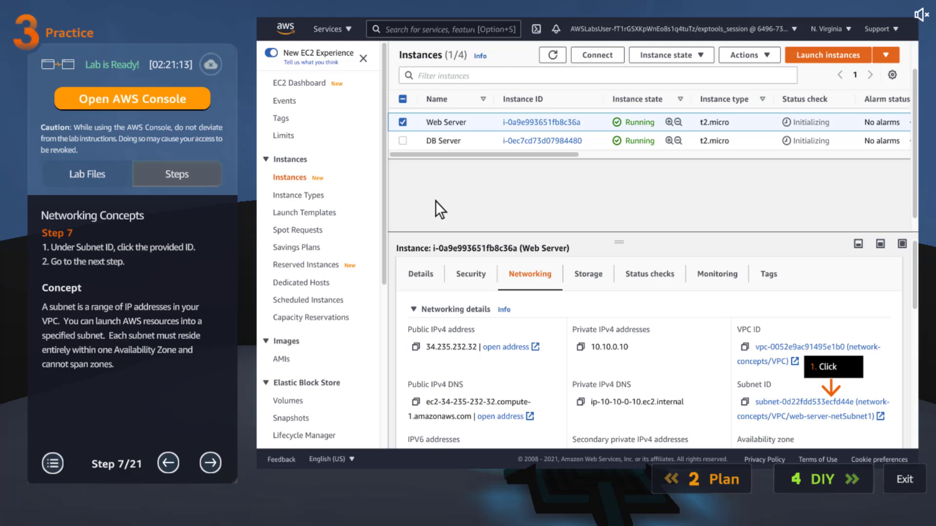
pyautogui.click(209, 467)
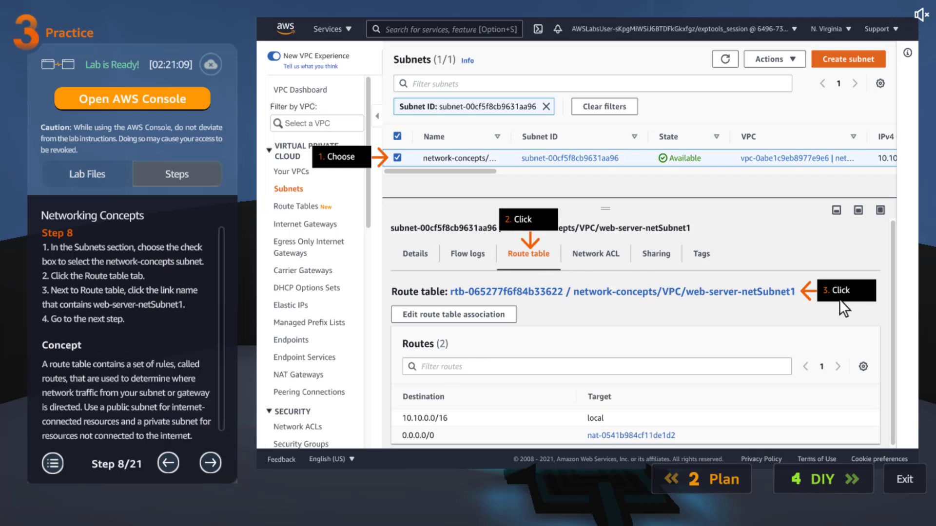
pyautogui.scroll(-1, 146, 343)
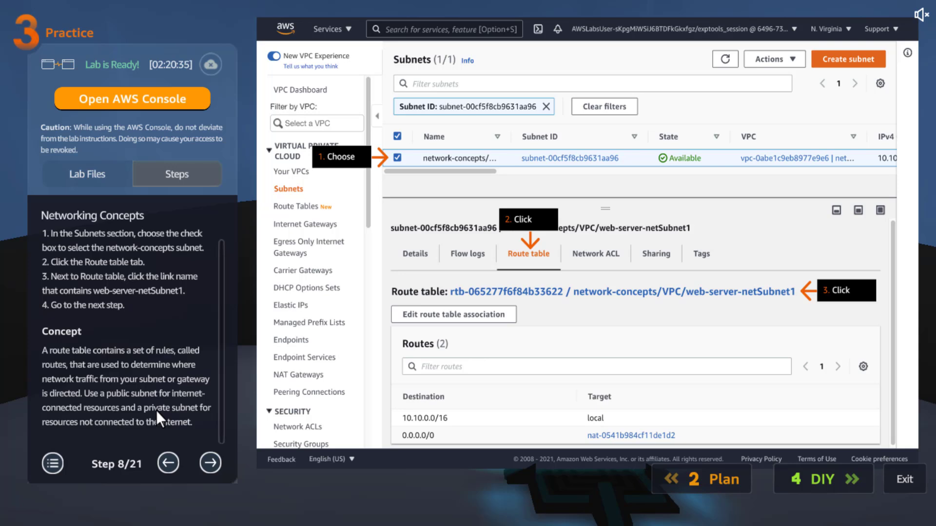
pyautogui.click(214, 467)
pyautogui.scroll(-1, 198, 343)
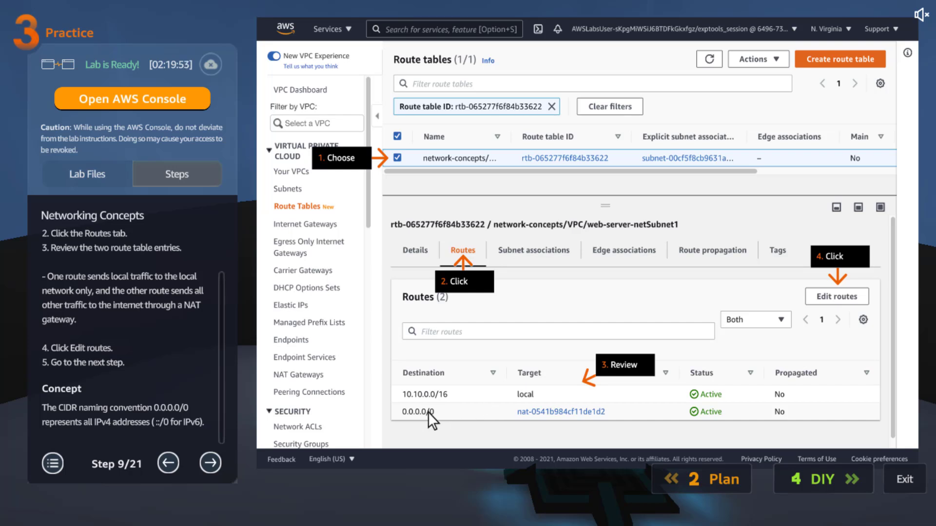
pyautogui.scroll(1, 98, 320)
pyautogui.scroll(-1, 145, 323)
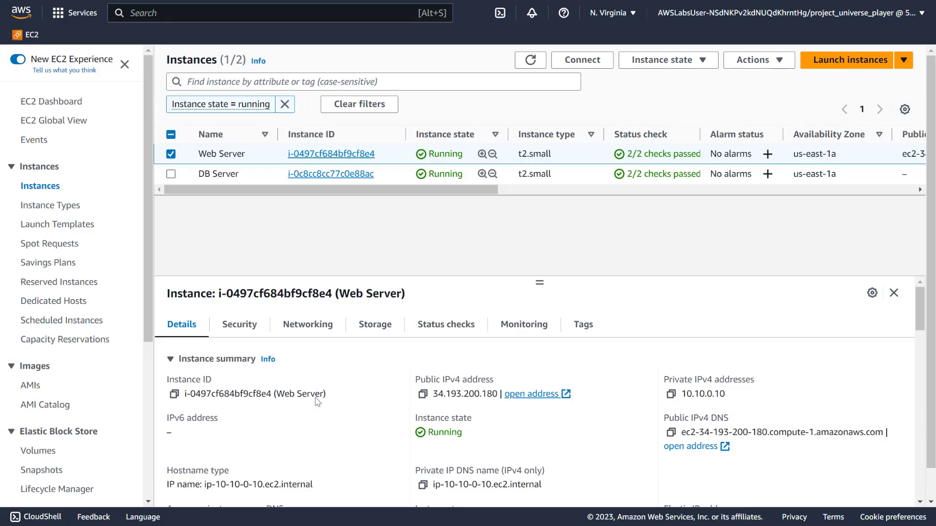
# Step: In the EC2 console, review the Web Server's instance summary, including its public and private IPv4 addresses, VPC ID and subnet ID
pyautogui.scroll(-2, 363, 361)
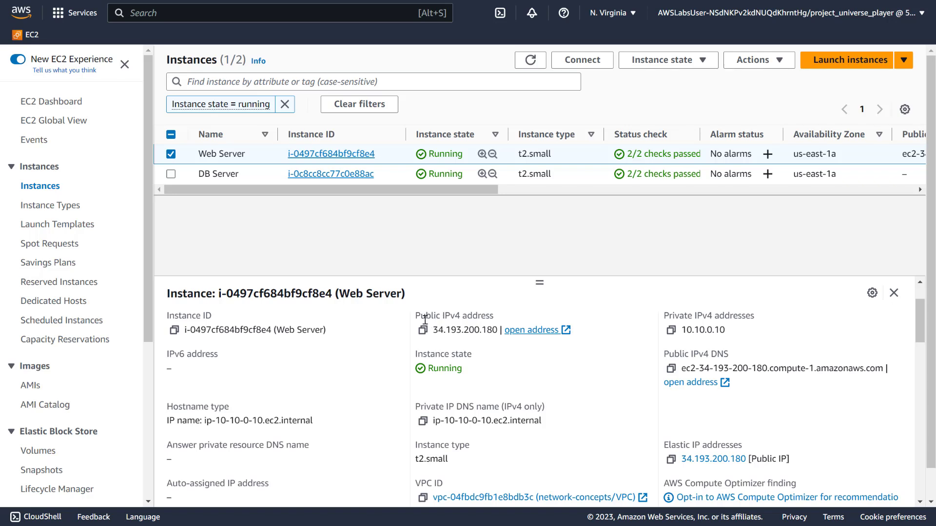
pyautogui.moveTo(421, 316); pyautogui.dragTo(485, 317)
pyautogui.moveTo(662, 321); pyautogui.dragTo(737, 316)
pyautogui.click(707, 336)
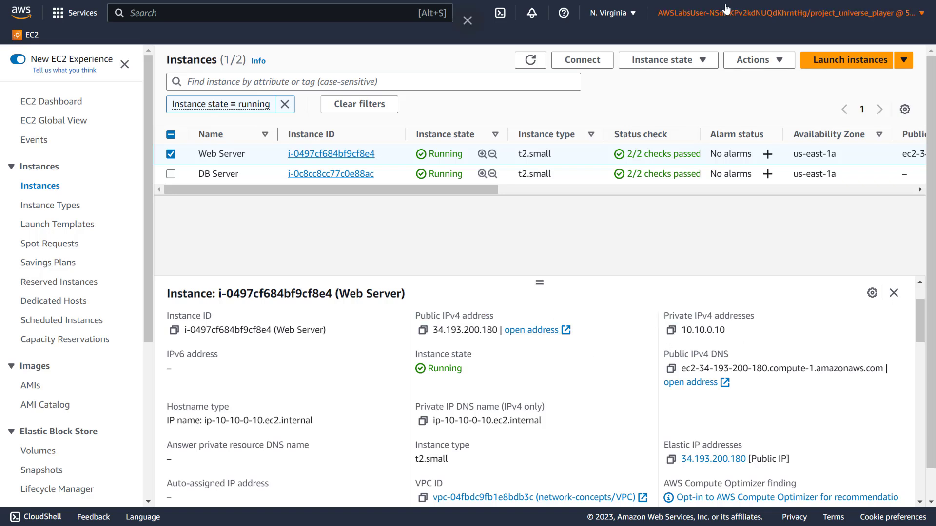
pyautogui.scroll(-3, 568, 459)
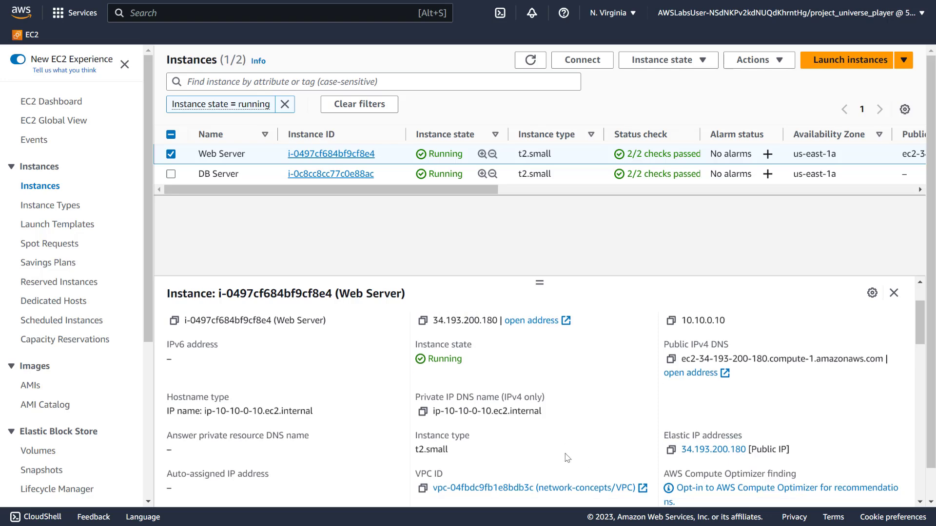
pyautogui.scroll(3, 573, 458)
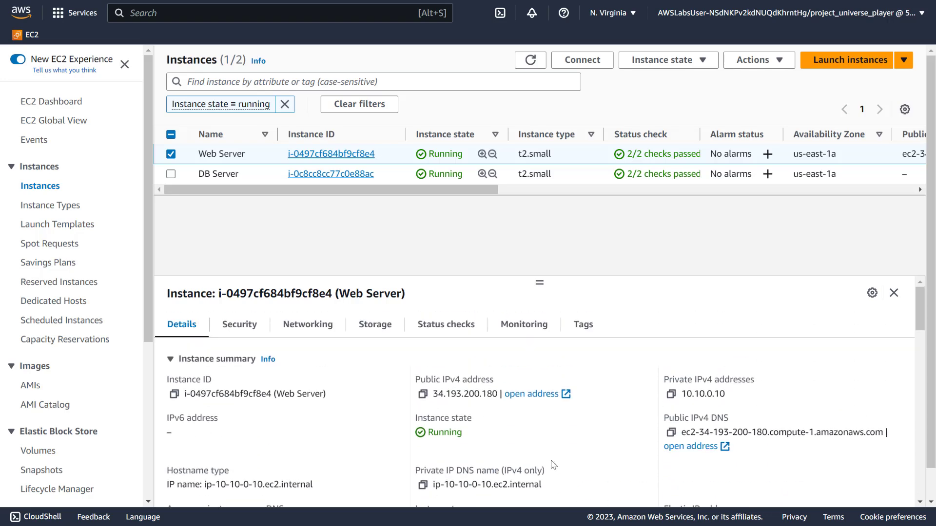
pyautogui.scroll(-3, 556, 463)
pyautogui.scroll(-2, 560, 464)
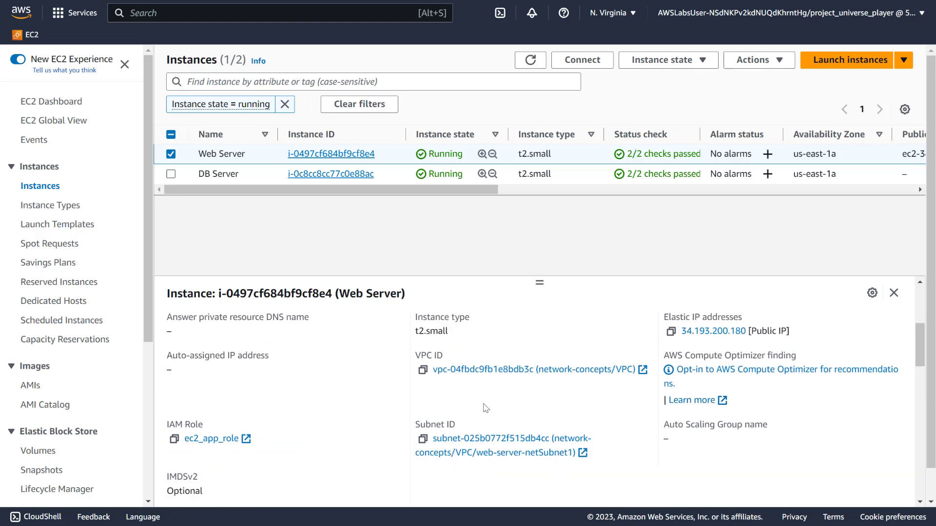
pyautogui.scroll(5, 484, 444)
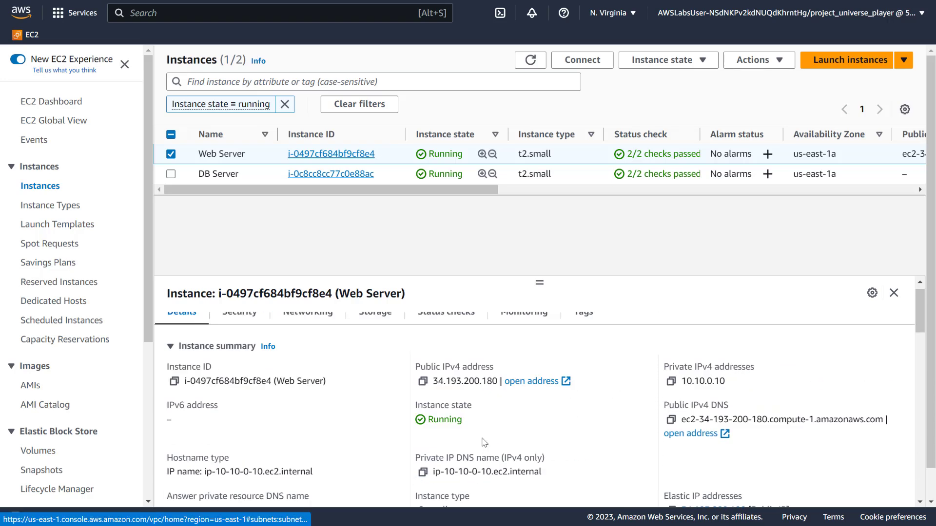
# Step: Show the Web Server's networking details and open its subnet from the Subnet ID
pyautogui.click(311, 326)
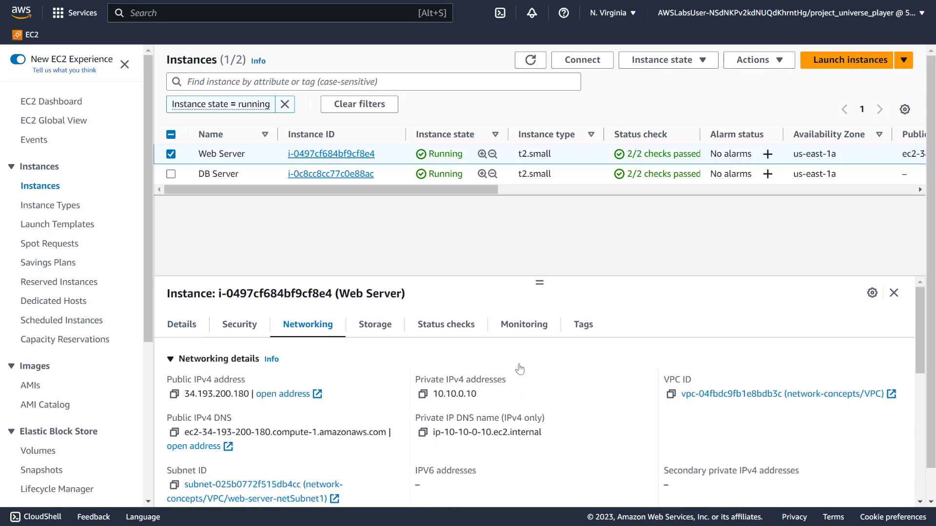
pyautogui.scroll(-2, 302, 430)
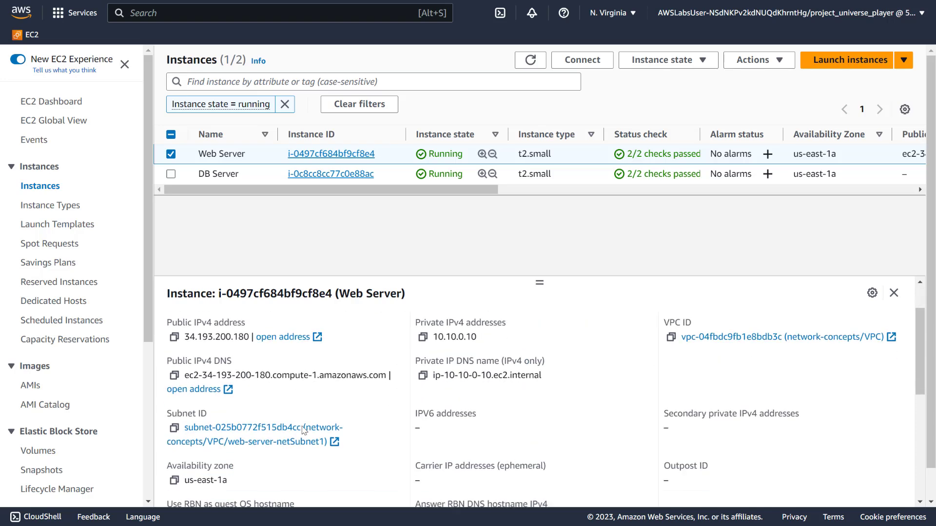
pyautogui.click(215, 427)
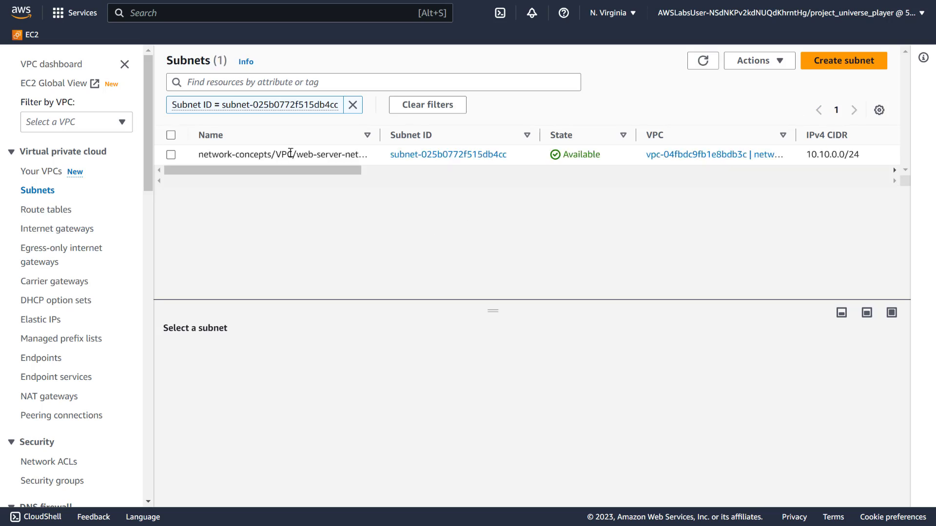
# Step: Select the web-server-netSubnet1 subnet, show its route table, and enlarge the details area to review the 10.10.0.0/16 and 0.0.0.0/0 routes
pyautogui.click(170, 155)
pyautogui.click(316, 361)
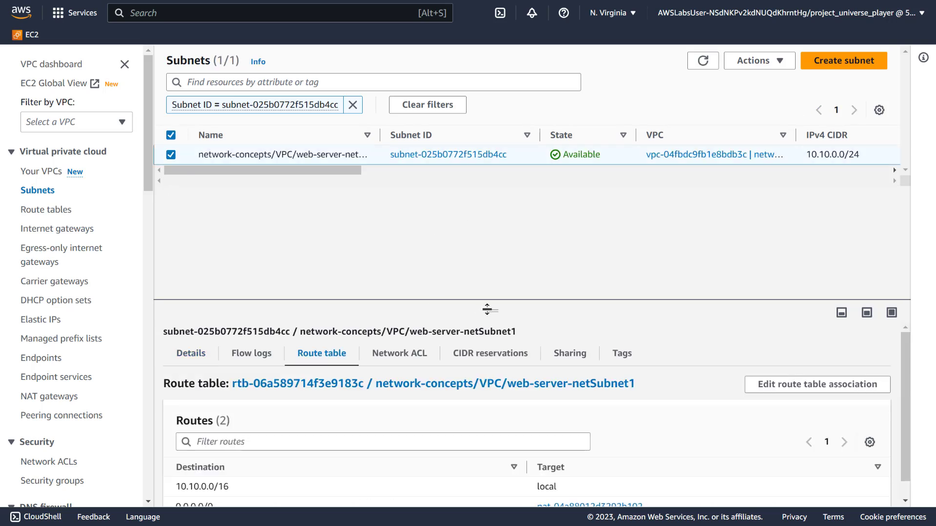
pyautogui.moveTo(492, 310); pyautogui.dragTo(412, 226)
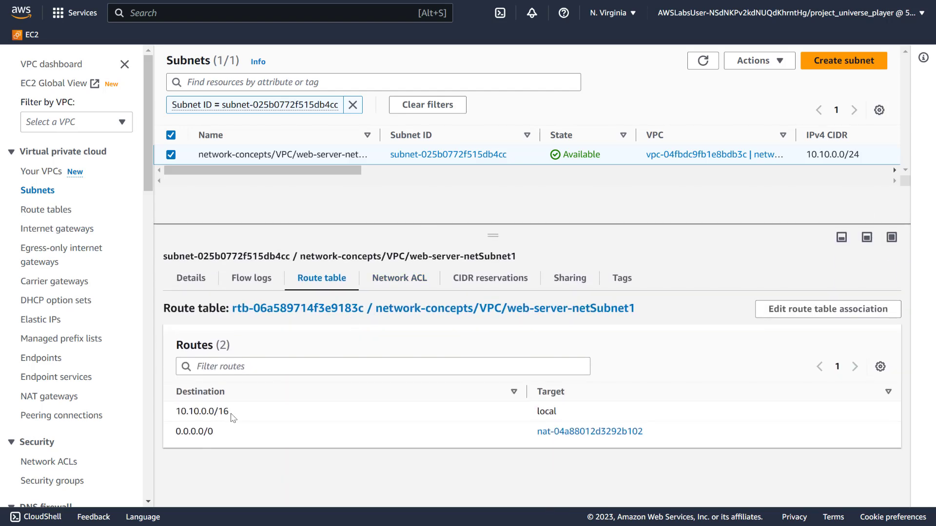
pyautogui.moveTo(230, 413); pyautogui.dragTo(176, 413)
pyautogui.click(219, 433)
pyautogui.tripleClick(222, 436)
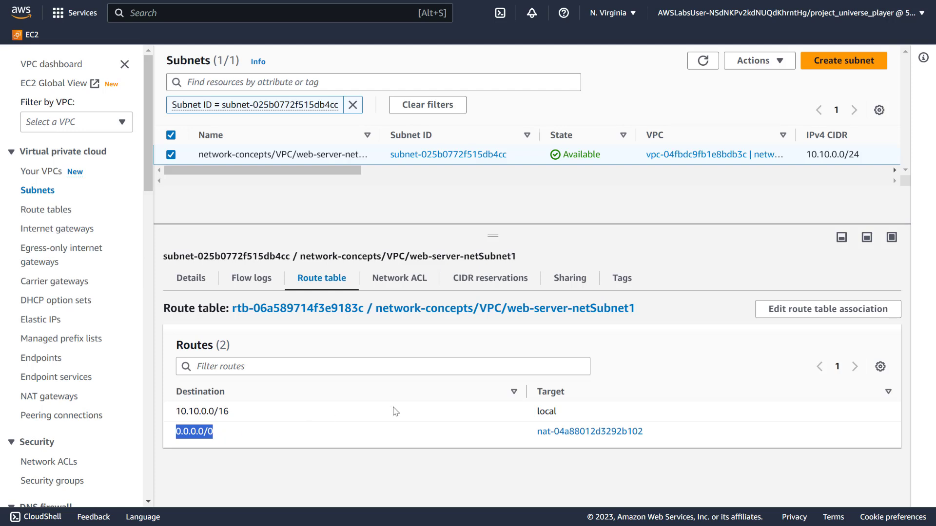
pyautogui.click(781, 312)
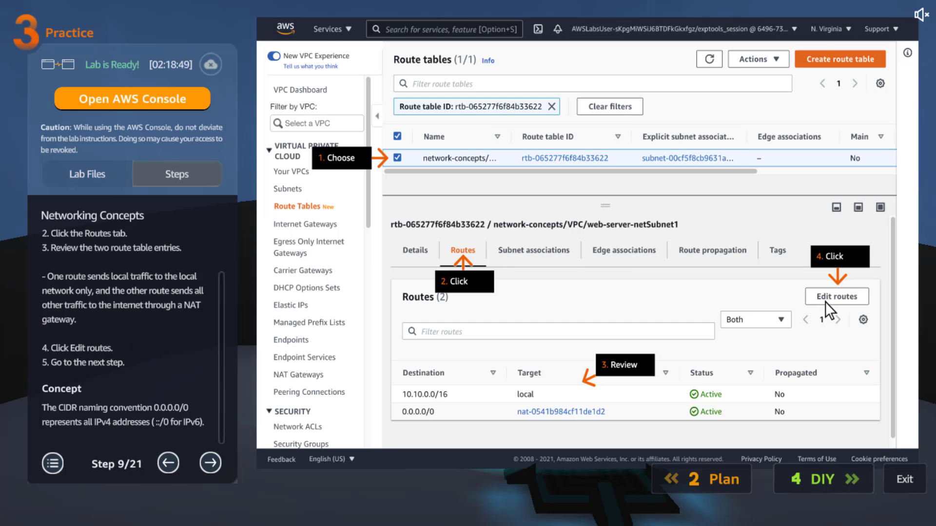
# Step: Read the Step 10 through Step 12 instructions on removing the NAT gateway route and adding an internet gateway route
pyautogui.click(211, 461)
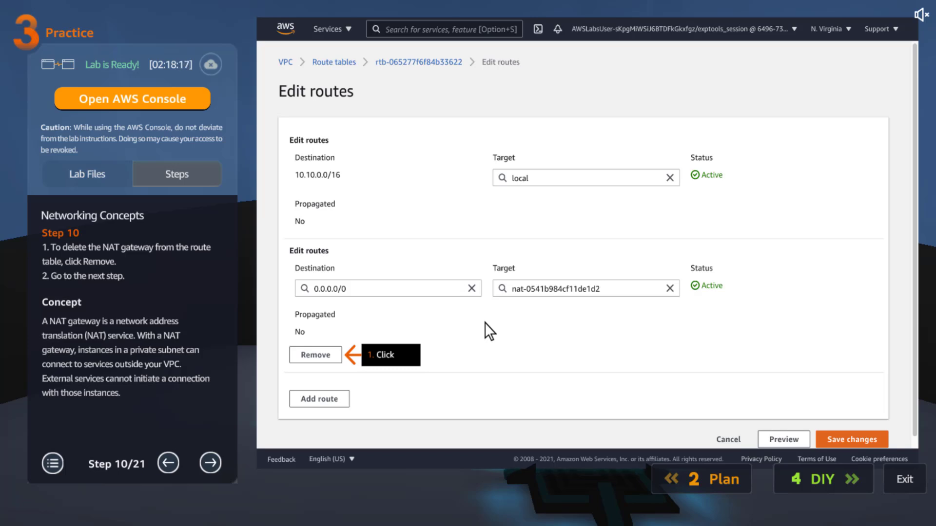
pyautogui.click(212, 466)
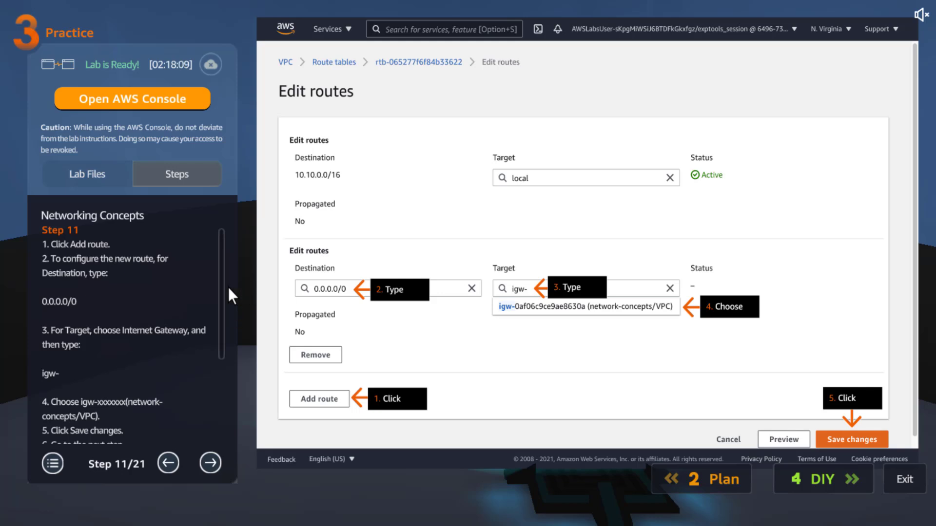
pyautogui.moveTo(221, 288); pyautogui.dragTo(225, 381)
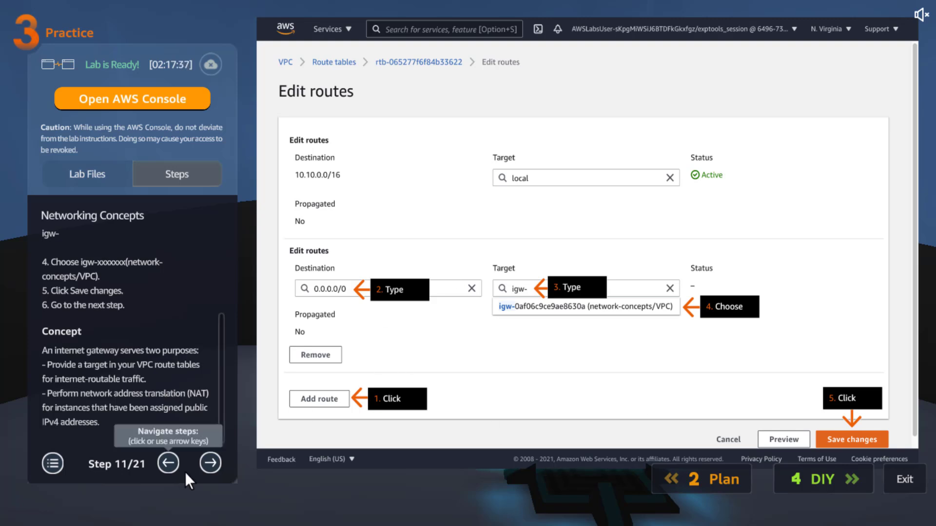
pyautogui.click(211, 462)
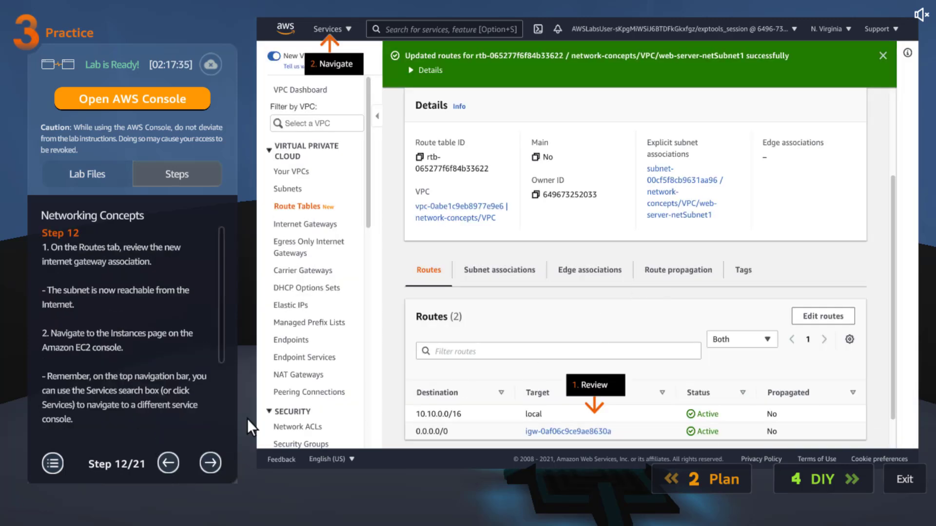
pyautogui.scroll(-3, 200, 402)
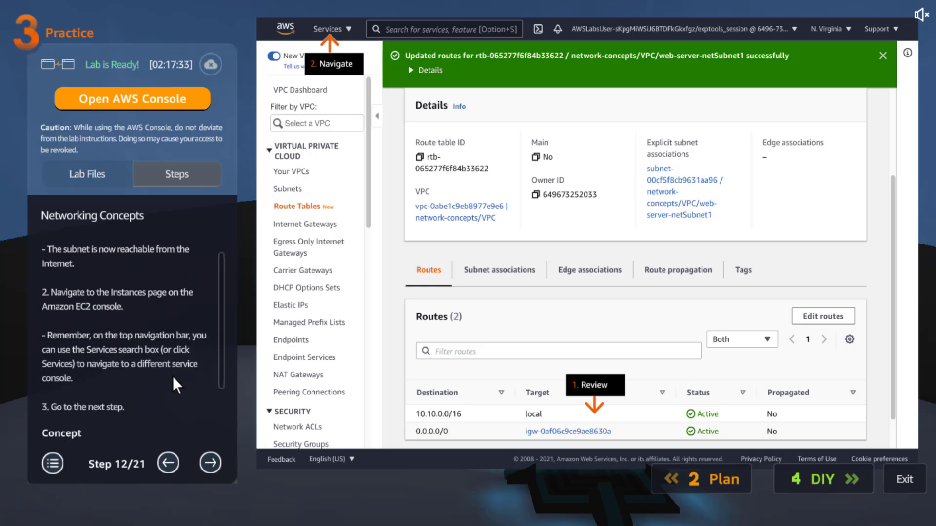
pyautogui.scroll(-3, 191, 363)
pyautogui.scroll(-1, 220, 358)
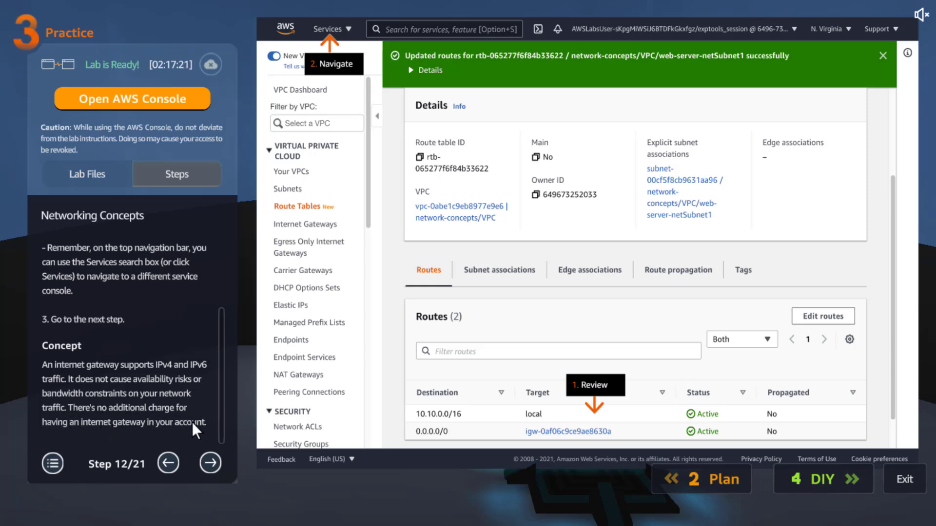
# Step: Read the Step 13 through Step 16 instructions on adding an HTTP inbound rule to WebServerSecurityGroup
pyautogui.click(209, 463)
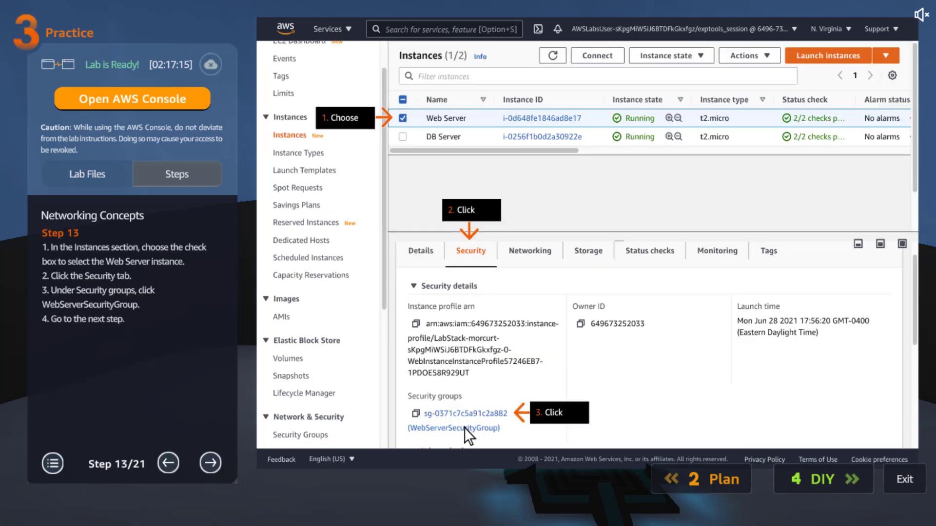
pyautogui.click(212, 464)
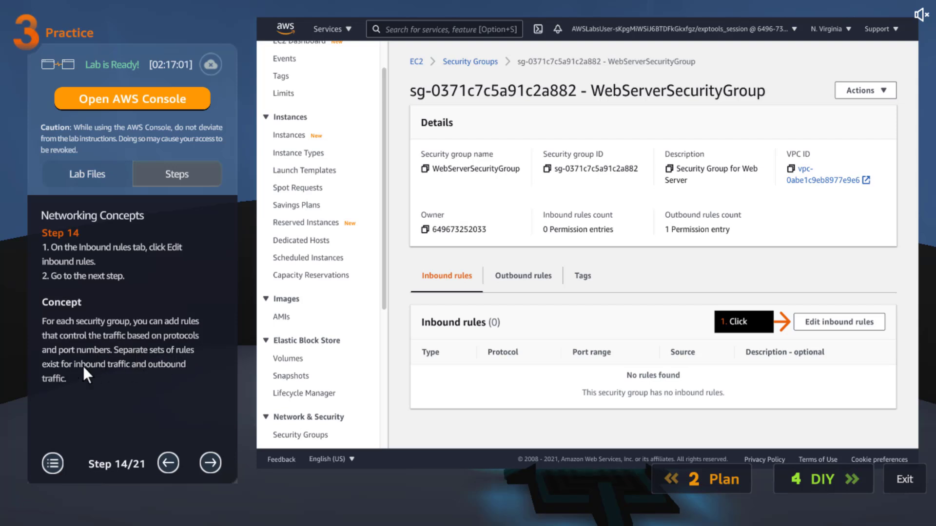
pyautogui.click(208, 461)
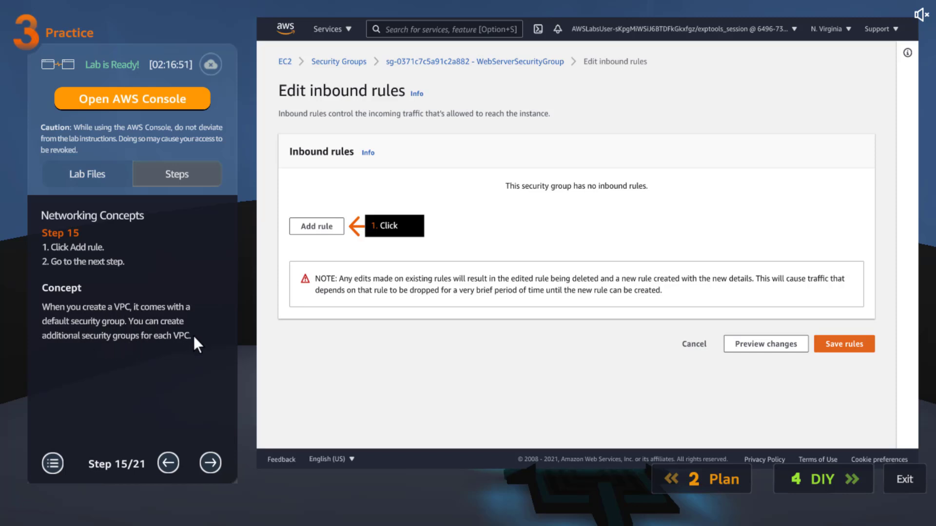
pyautogui.click(210, 463)
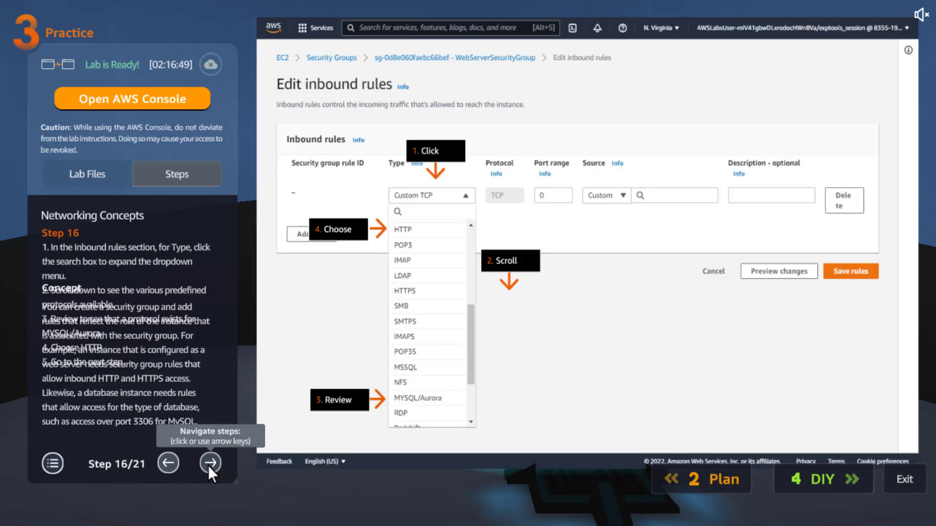
pyautogui.scroll(-5, 176, 377)
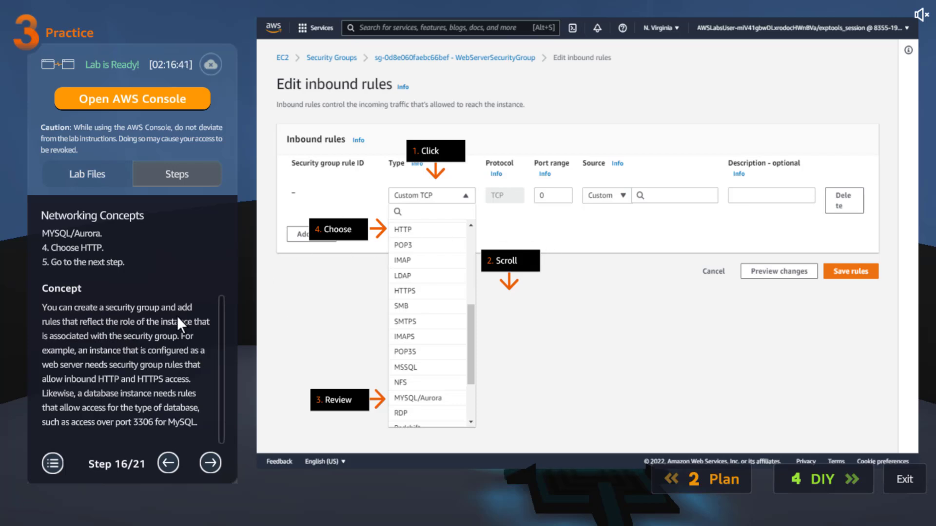
# Step: Read the Step 16 through Step 19 instructions on choosing the HTTP rule's Anywhere-IPv4 source and copying the Web Server's public IPv4 address
pyautogui.moveTo(222, 345); pyautogui.dragTo(226, 273)
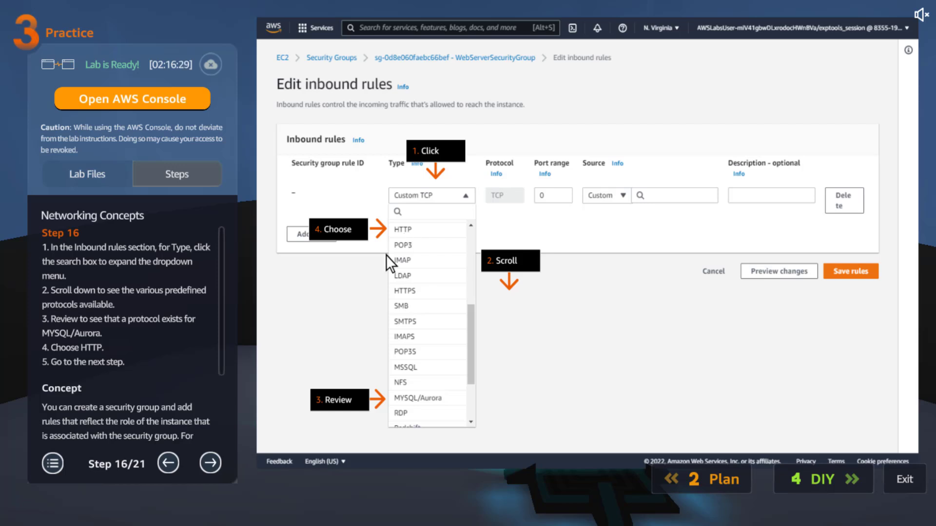
pyautogui.moveTo(221, 329); pyautogui.dragTo(224, 402)
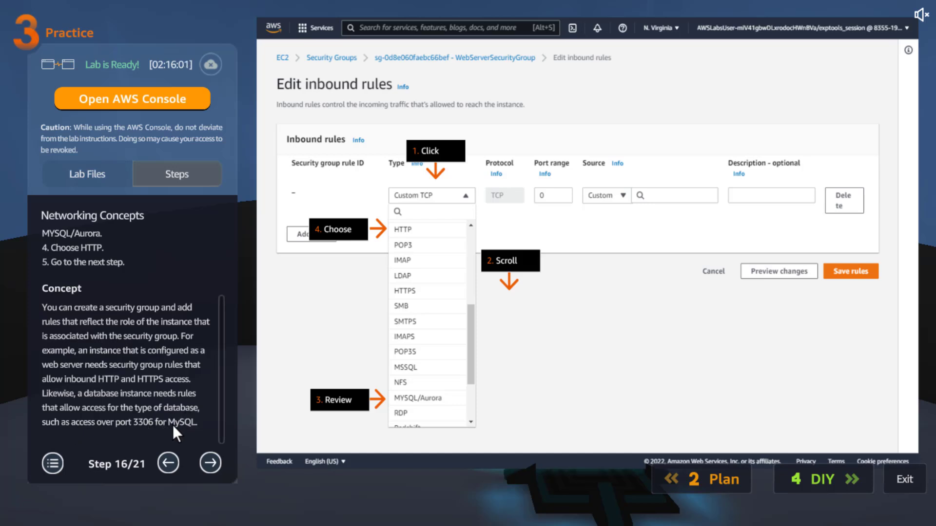
pyautogui.click(213, 461)
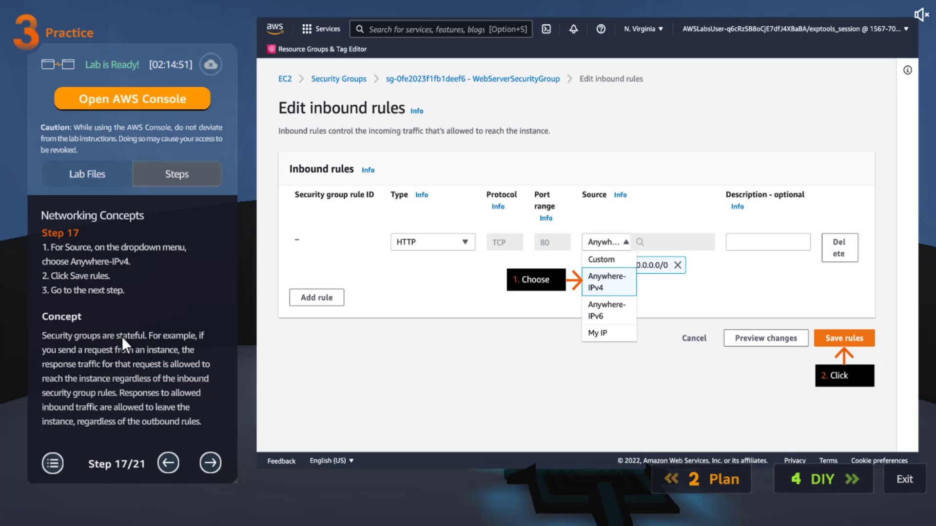
pyautogui.click(210, 463)
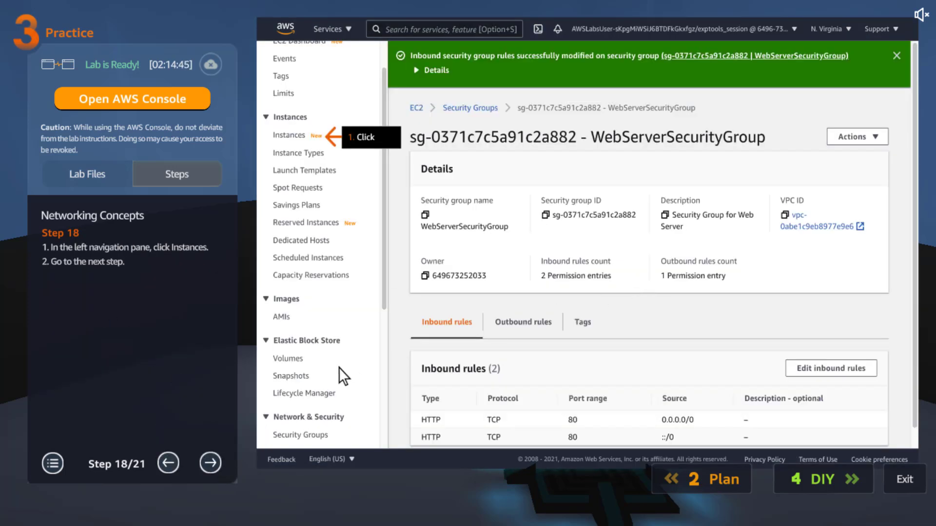
pyautogui.click(167, 464)
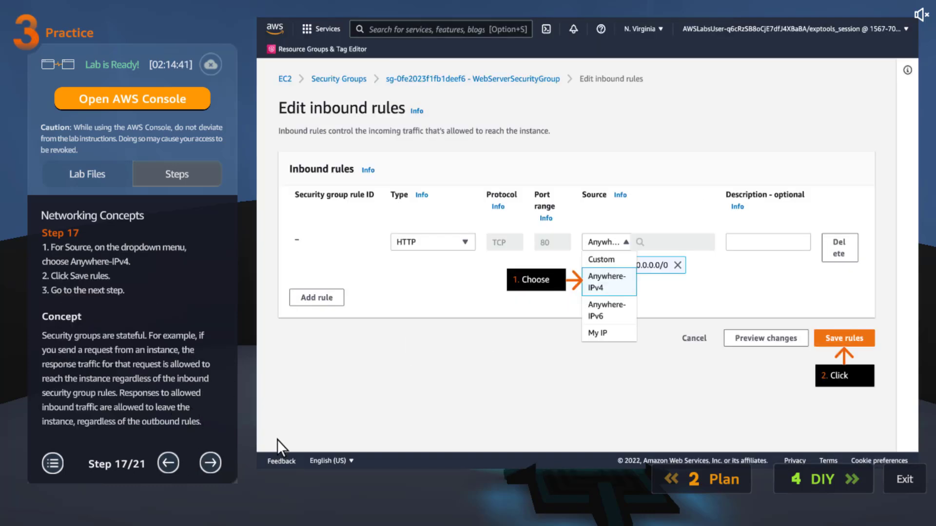
pyautogui.click(215, 462)
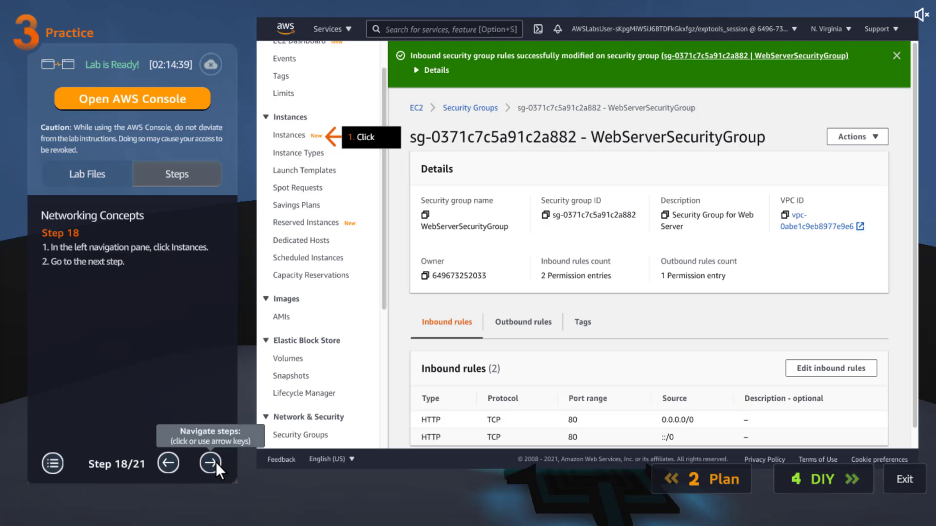
pyautogui.click(211, 462)
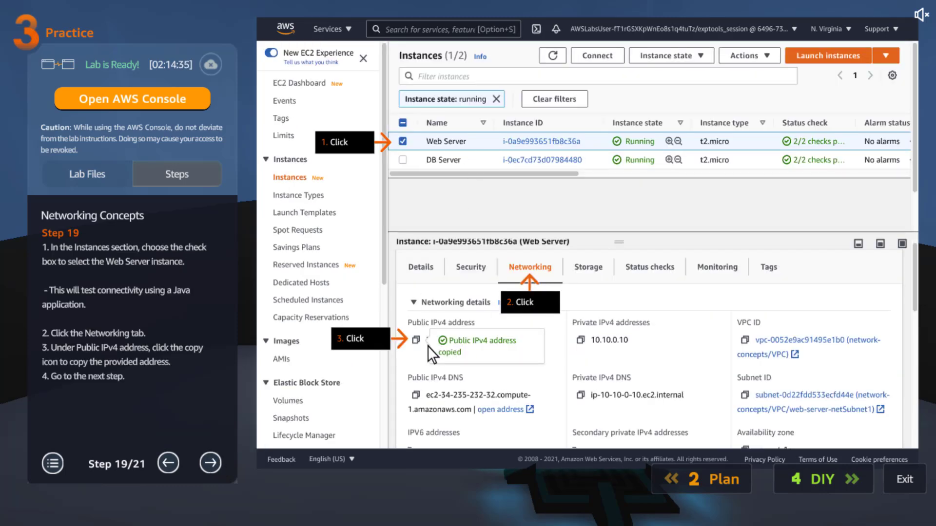
pyautogui.click(210, 464)
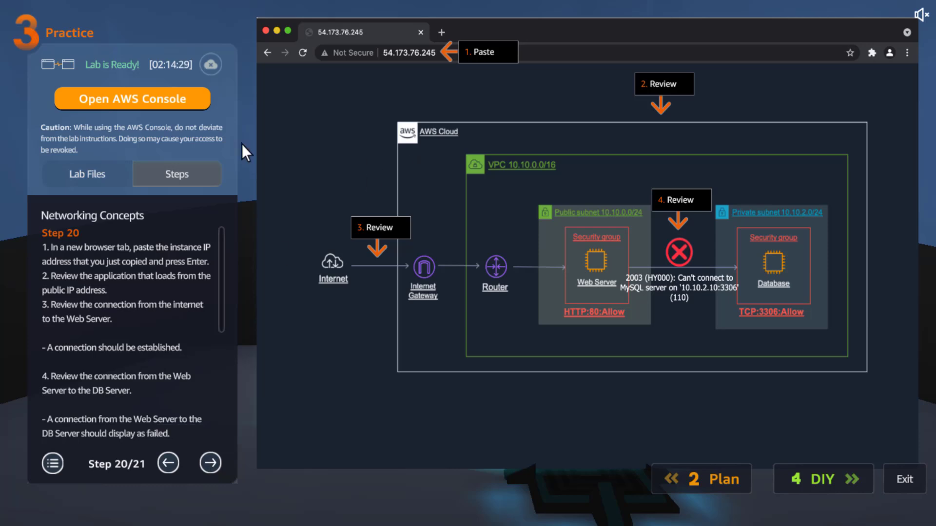
# Step: Read the Step 20 instructions on testing the Web Server's connections and the Concept notes on internet gateway requirements, and advance past them
pyautogui.scroll(-3, 173, 320)
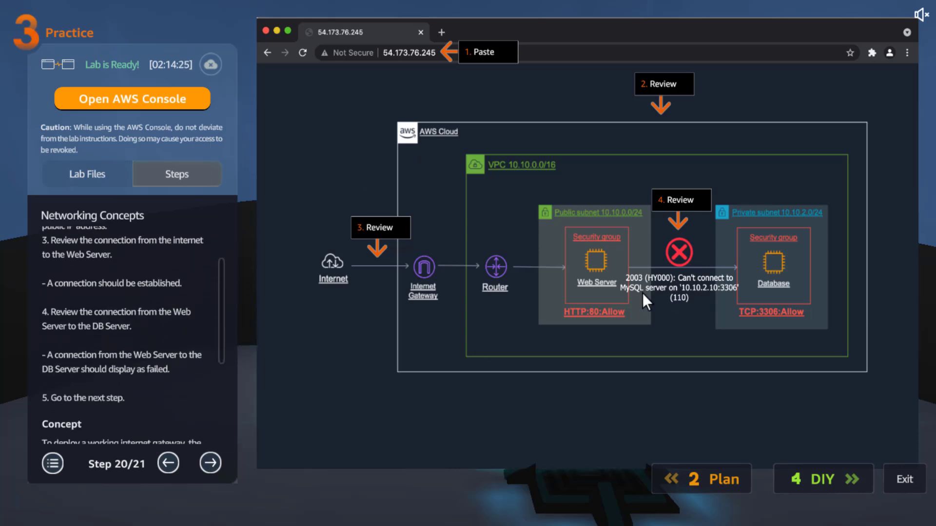
pyautogui.scroll(-1, 198, 302)
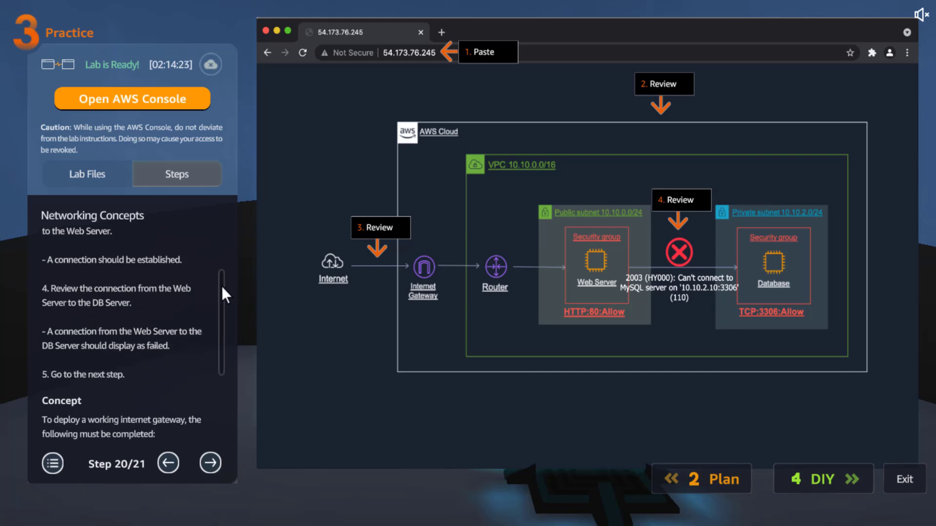
pyautogui.moveTo(221, 286); pyautogui.dragTo(224, 387)
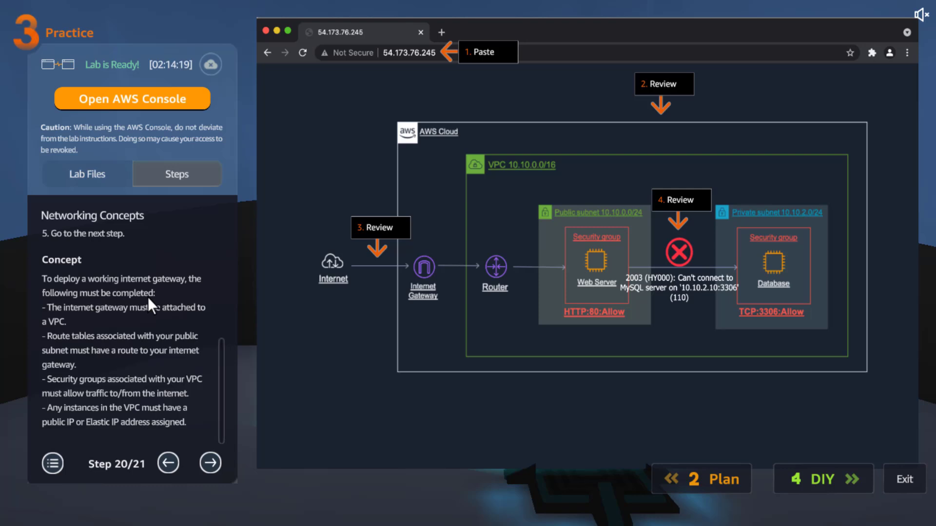
pyautogui.scroll(5, 221, 409)
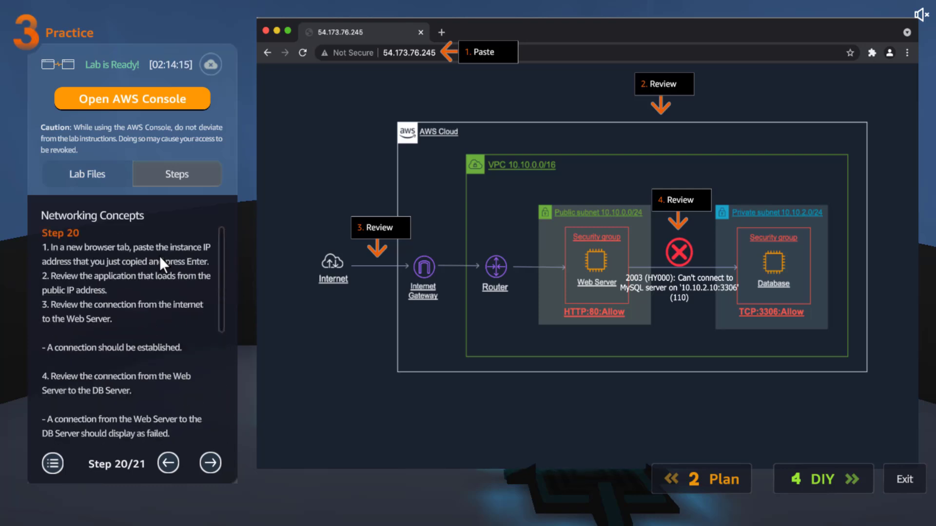
pyautogui.scroll(-3, 217, 264)
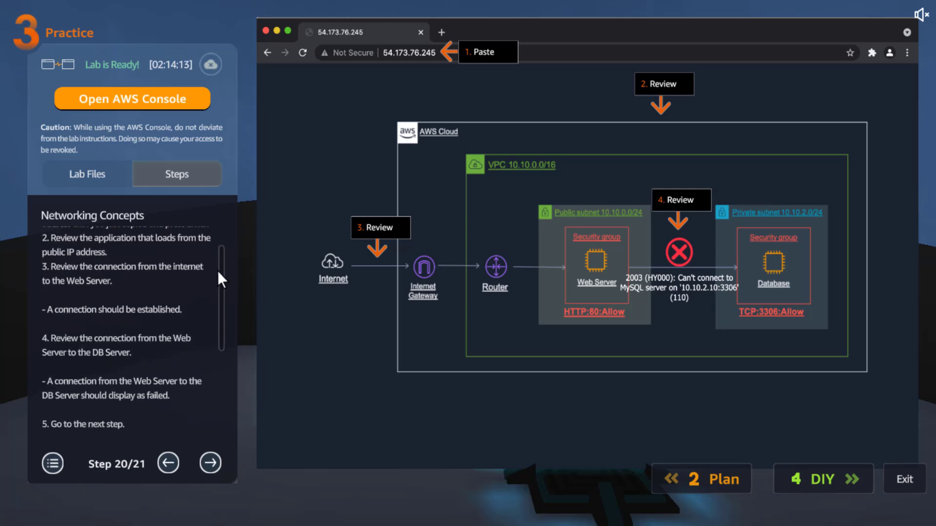
pyautogui.scroll(-7, 218, 280)
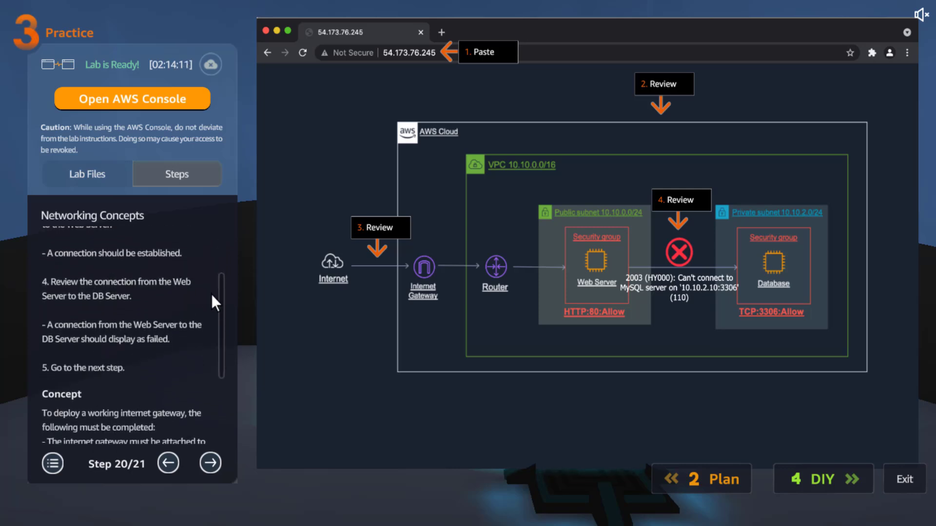
pyautogui.scroll(-1, 228, 384)
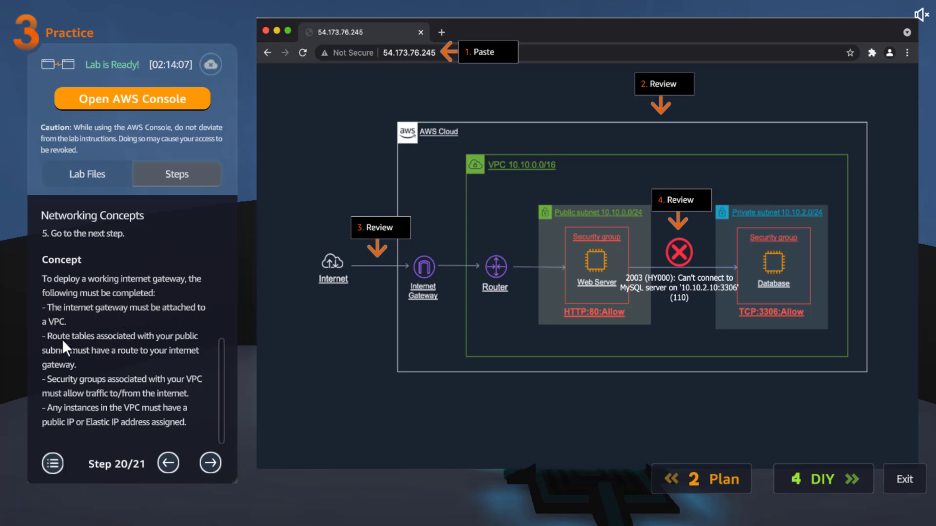
pyautogui.click(206, 466)
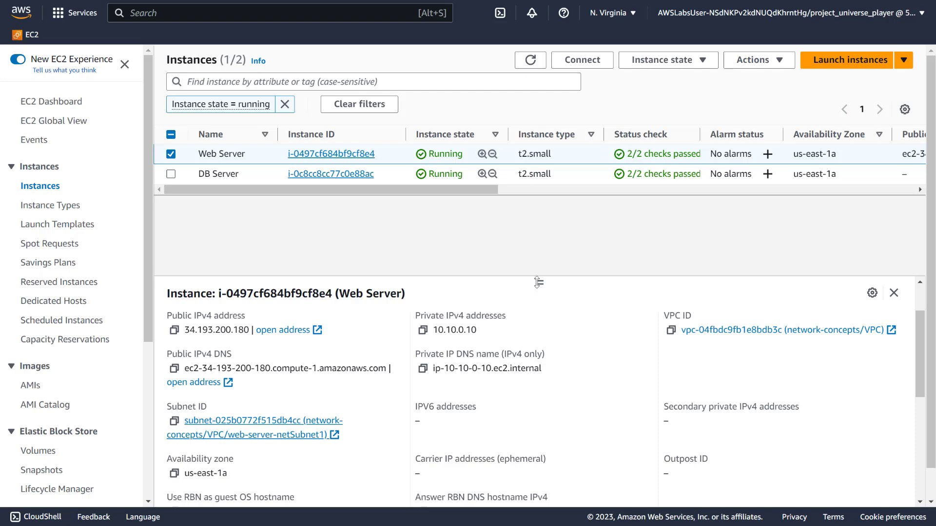
pyautogui.moveTo(539, 283); pyautogui.dragTo(537, 257)
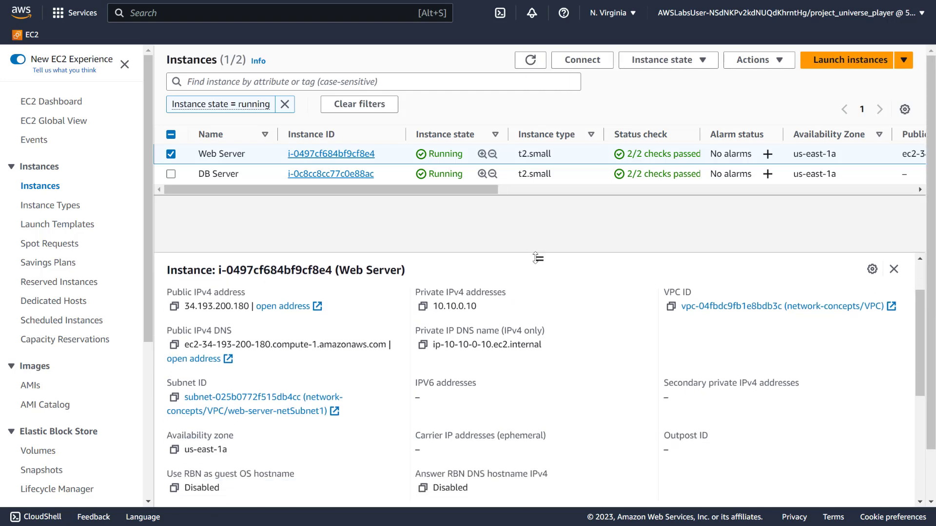
pyautogui.press('pagedown')
pyautogui.press('pagedown')
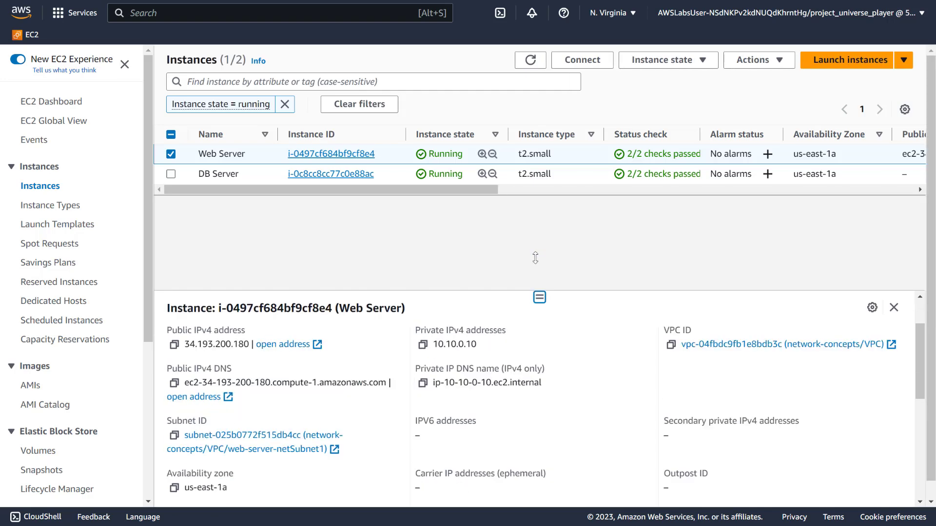
pyautogui.press('pageup')
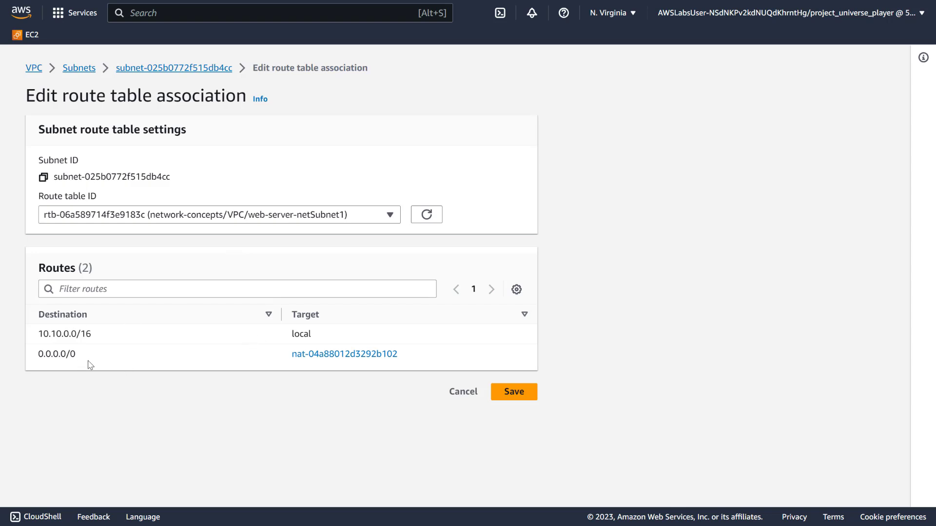
# Step: Leave the route table association editor and return to the details of the web-server-netSubnet1 subnet
pyautogui.click(516, 289)
pyautogui.click(712, 189)
pyautogui.click(198, 69)
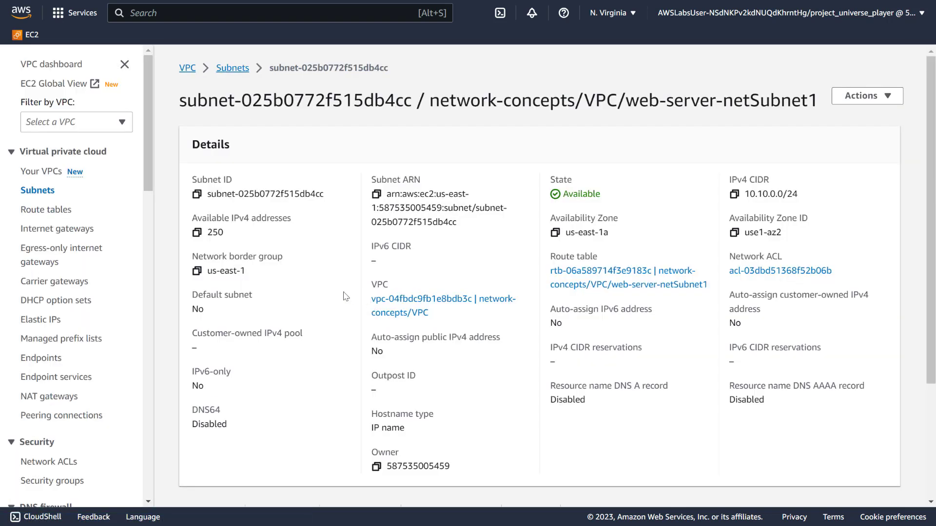
pyautogui.scroll(-3, 346, 296)
pyautogui.click(294, 355)
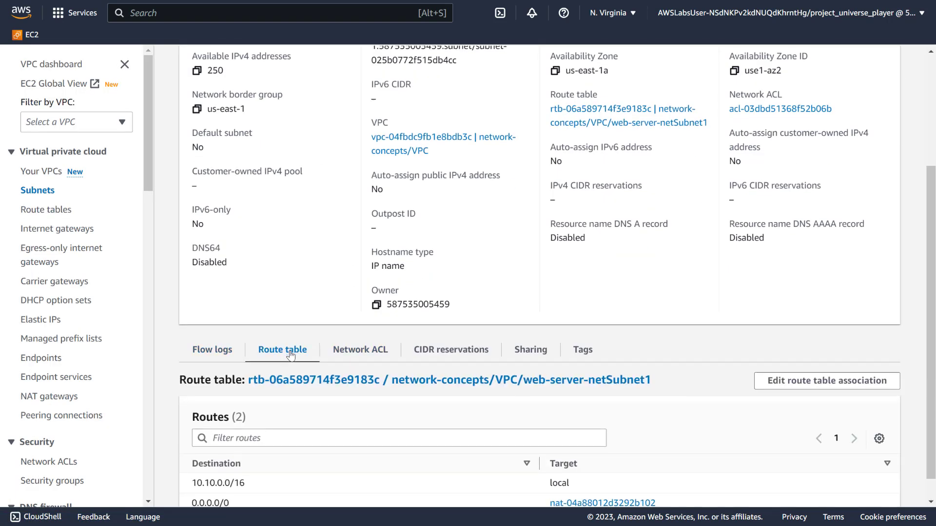
pyautogui.scroll(-1, 295, 358)
pyautogui.click(824, 360)
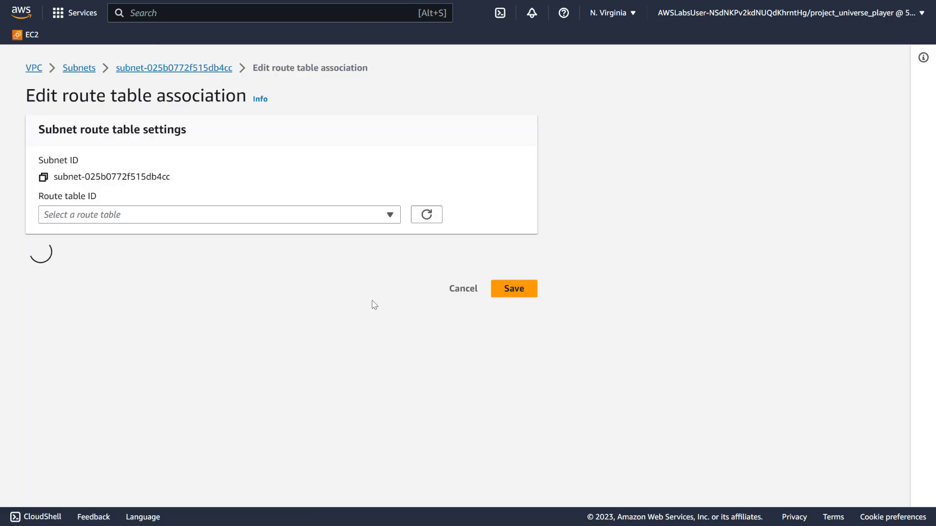
pyautogui.click(214, 221)
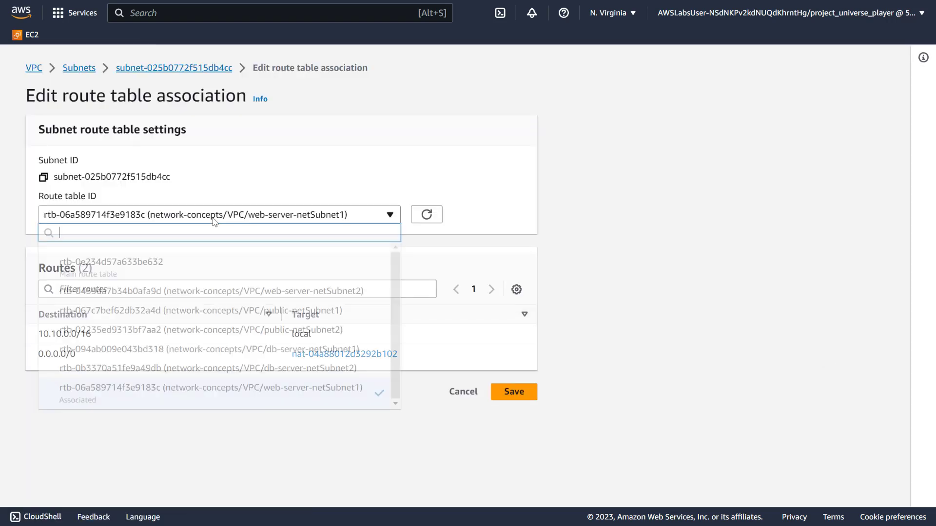
pyautogui.click(137, 217)
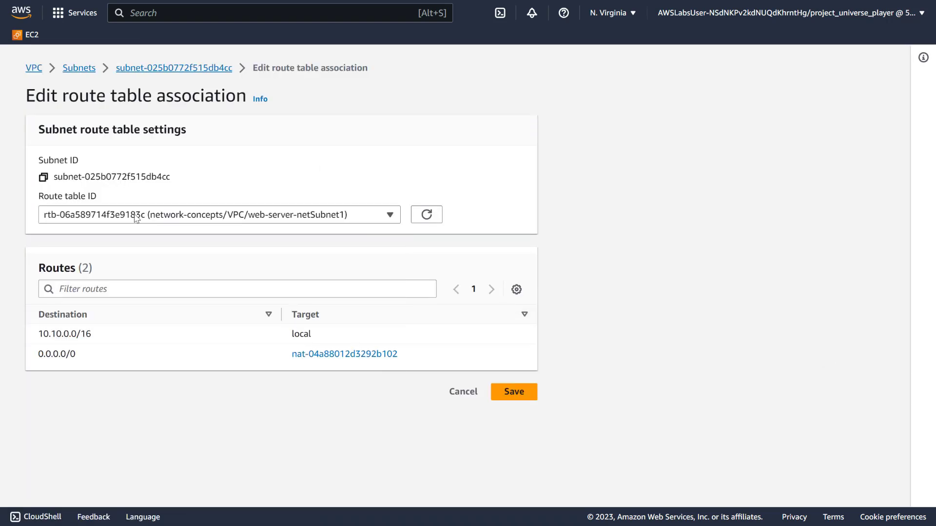
pyautogui.doubleClick(62, 354)
pyautogui.click(438, 349)
pyautogui.click(144, 68)
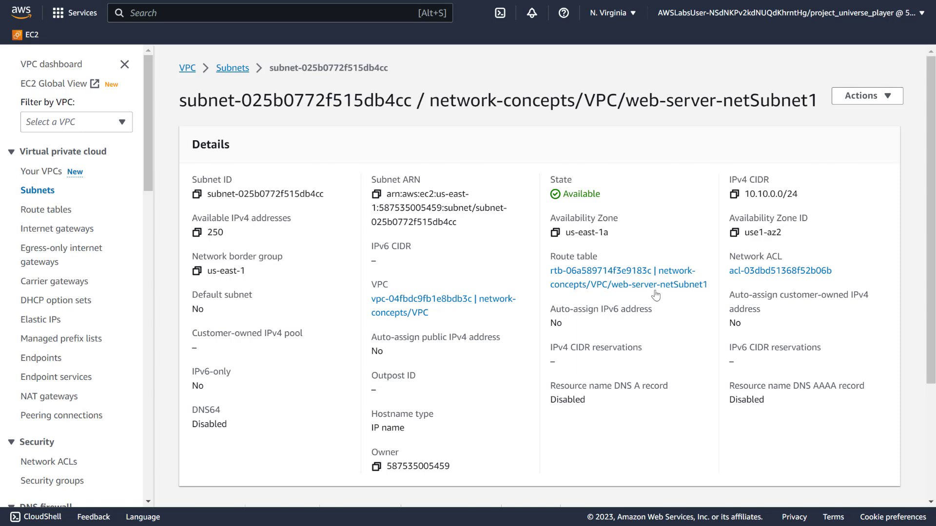
# Step: Open the route table linked in the web-server-netSubnet1 subnet's details, select it, and show its routes
pyautogui.click(628, 273)
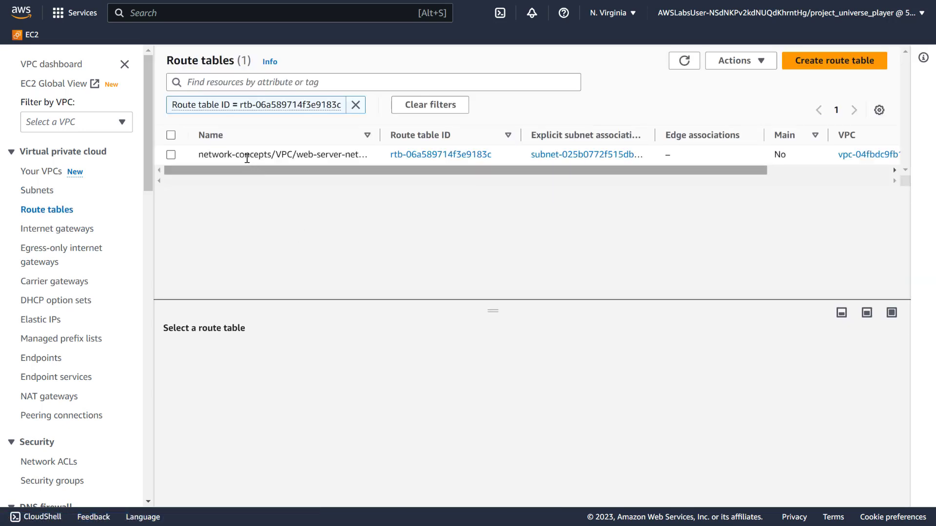
pyautogui.click(171, 155)
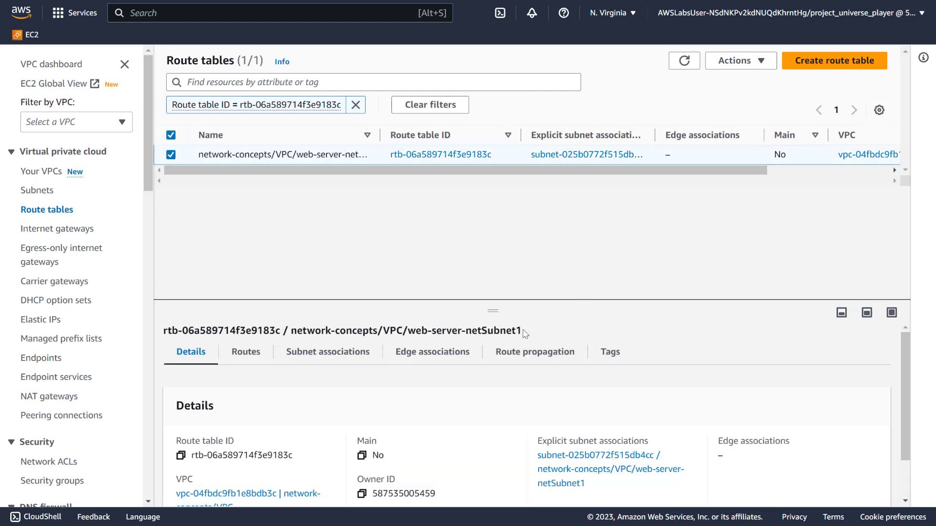
pyautogui.scroll(-1, 476, 369)
pyautogui.scroll(1, 428, 382)
pyautogui.click(240, 359)
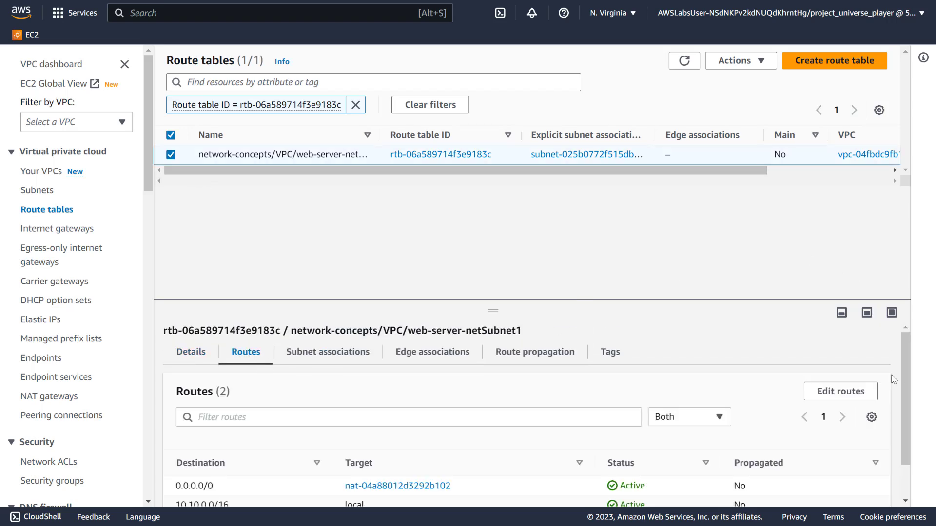
# Step: Replace the NAT gateway route with a 0.0.0.0/0 route targeting internet gateway igw-0db307d717f700710, and save the route table
pyautogui.click(841, 394)
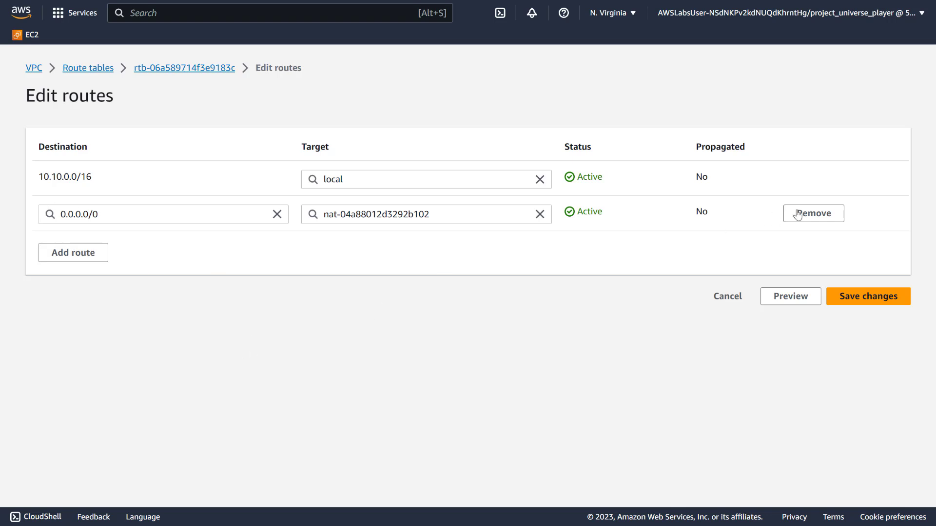
pyautogui.click(817, 217)
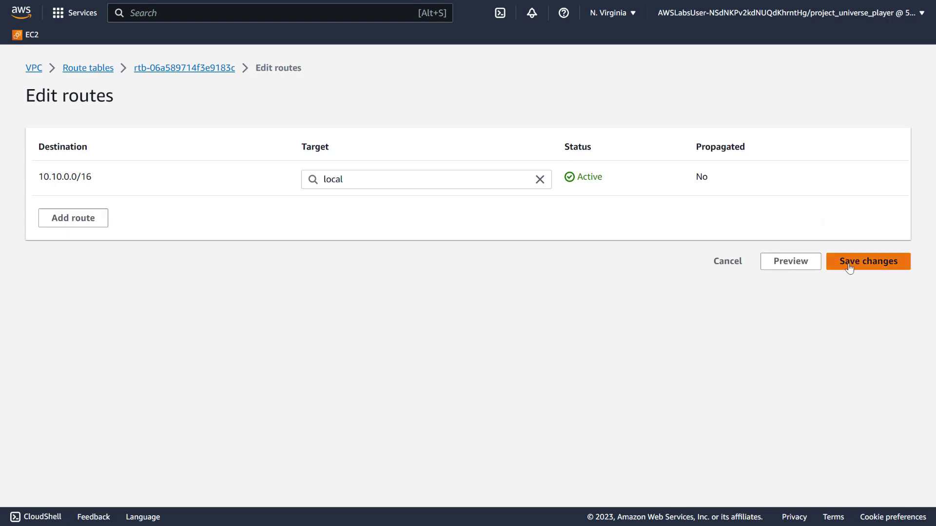
pyautogui.click(68, 220)
pyautogui.click(99, 214)
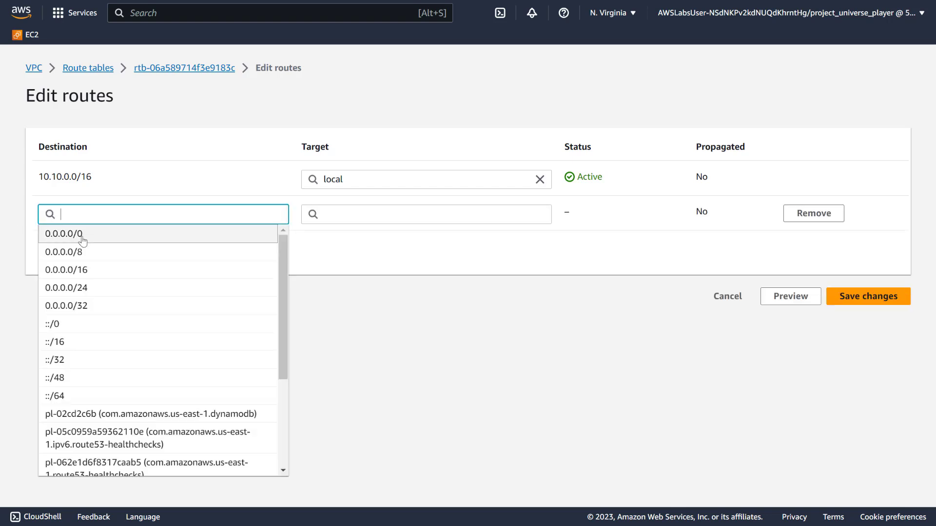
pyautogui.click(80, 235)
pyautogui.click(391, 220)
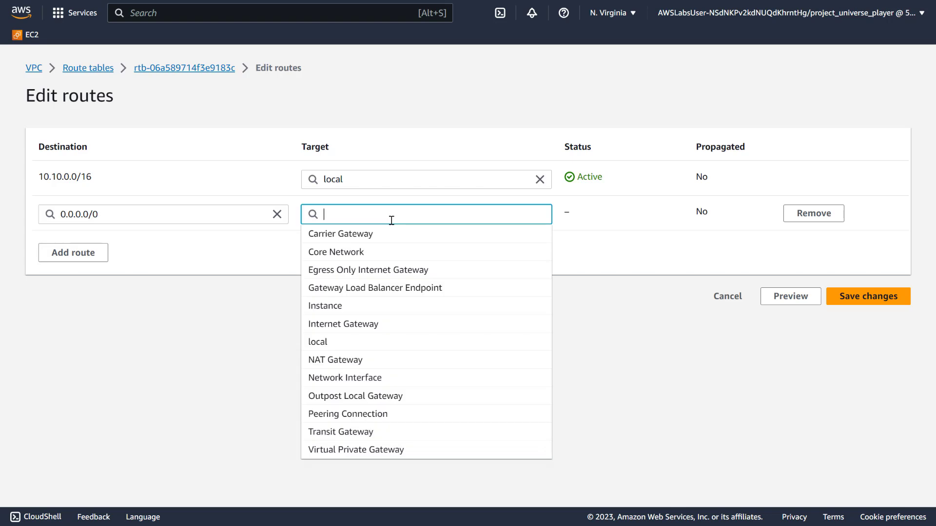
pyautogui.click(342, 324)
pyautogui.click(348, 237)
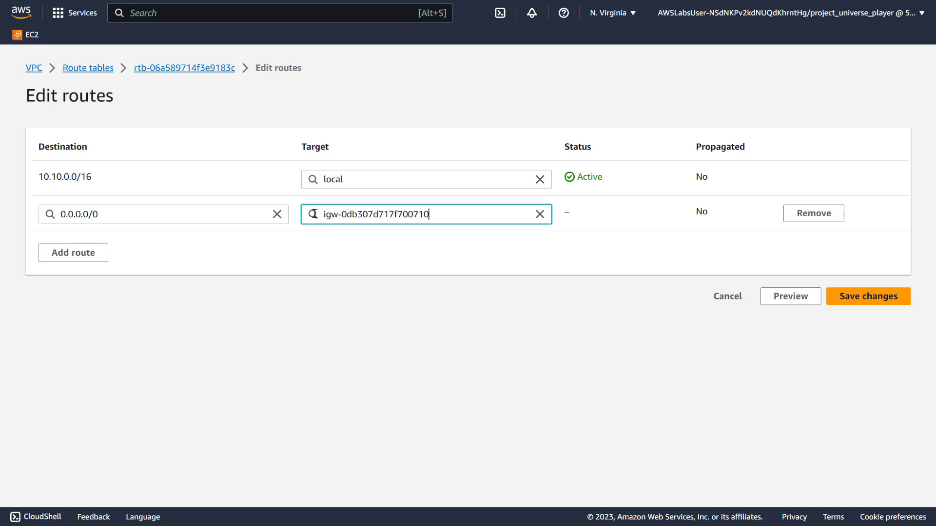
pyautogui.click(867, 301)
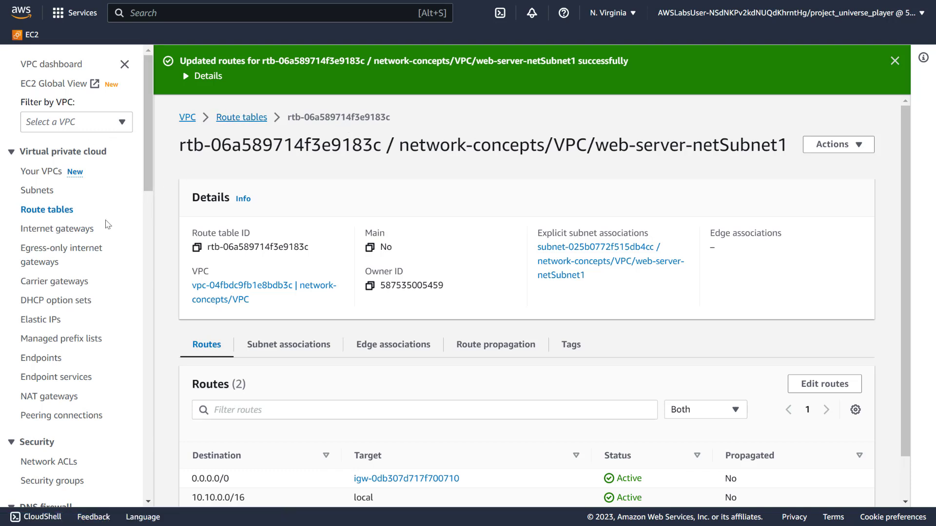
# Step: Open the VPC security groups list, select WebServerSecurityGroup, and open its inbound rules for editing
pyautogui.moveTo(147, 147); pyautogui.dragTo(150, 187)
pyautogui.click(64, 362)
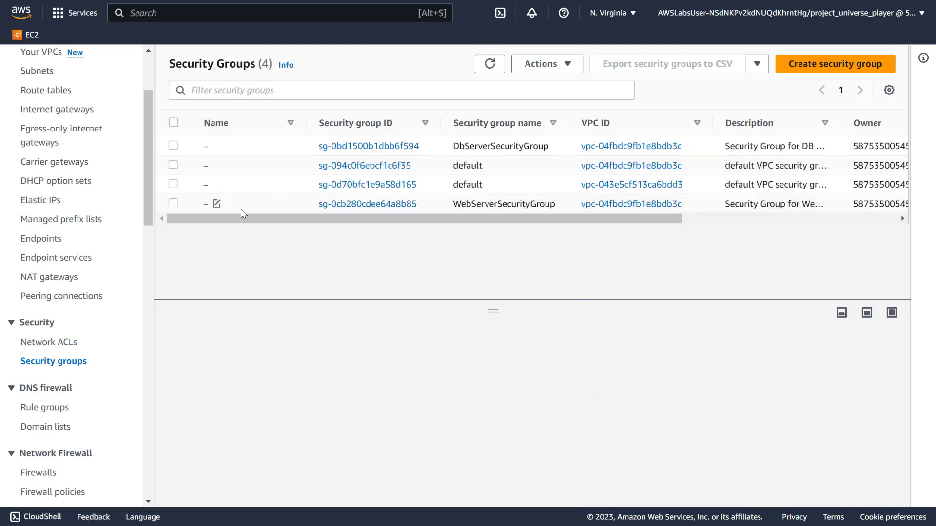
pyautogui.click(174, 203)
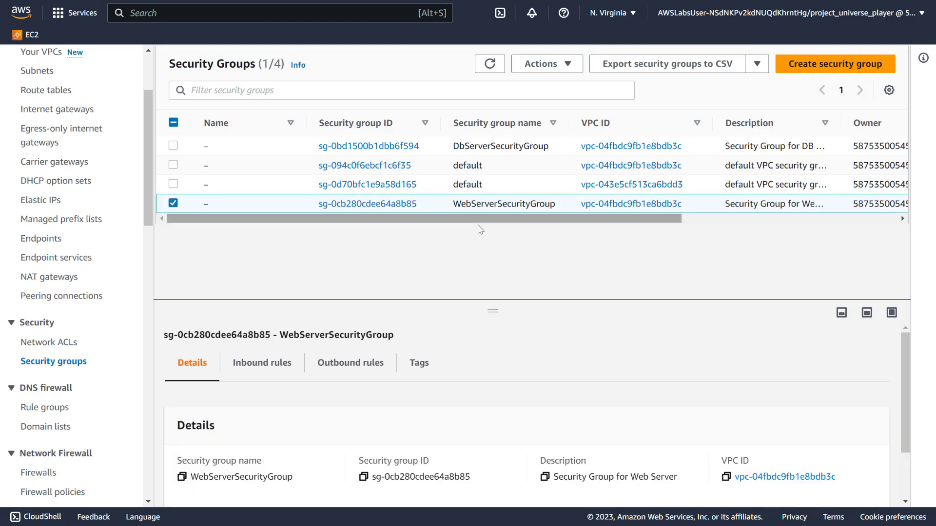
pyautogui.click(275, 367)
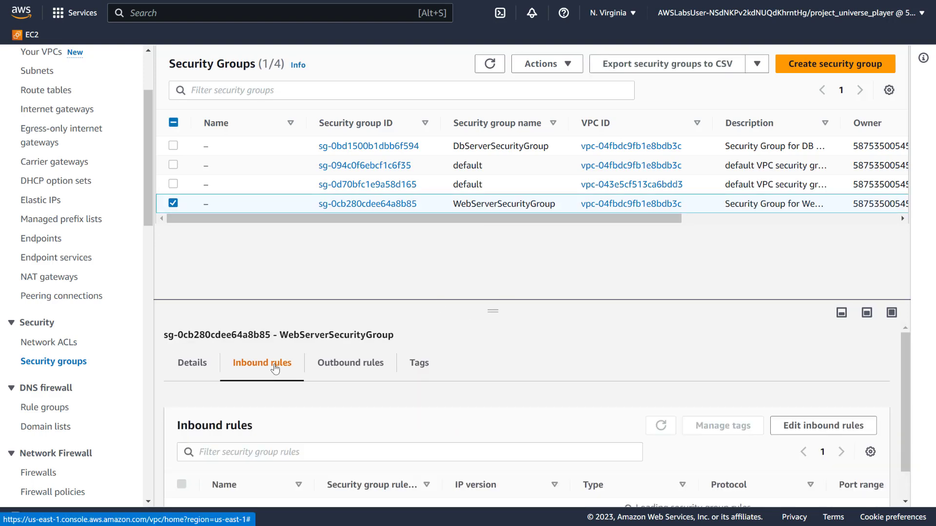
pyautogui.scroll(-1, 276, 366)
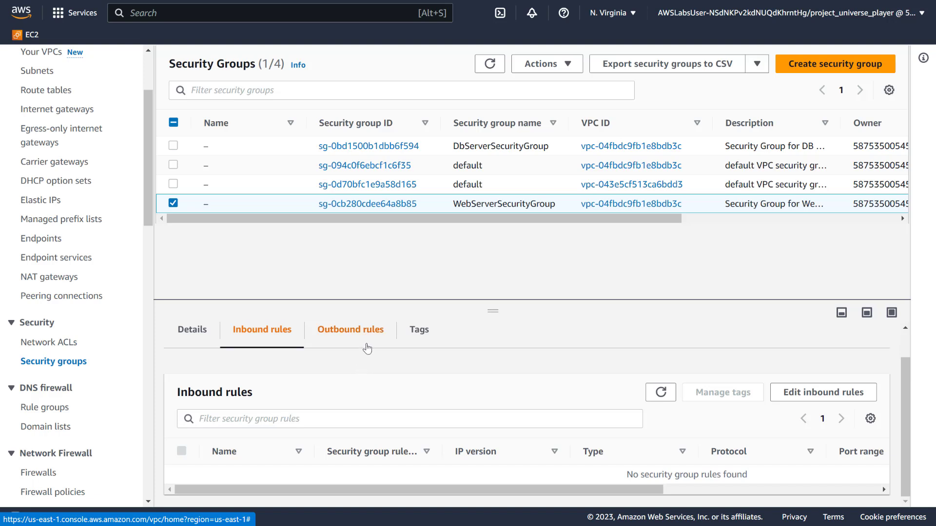
pyautogui.click(794, 391)
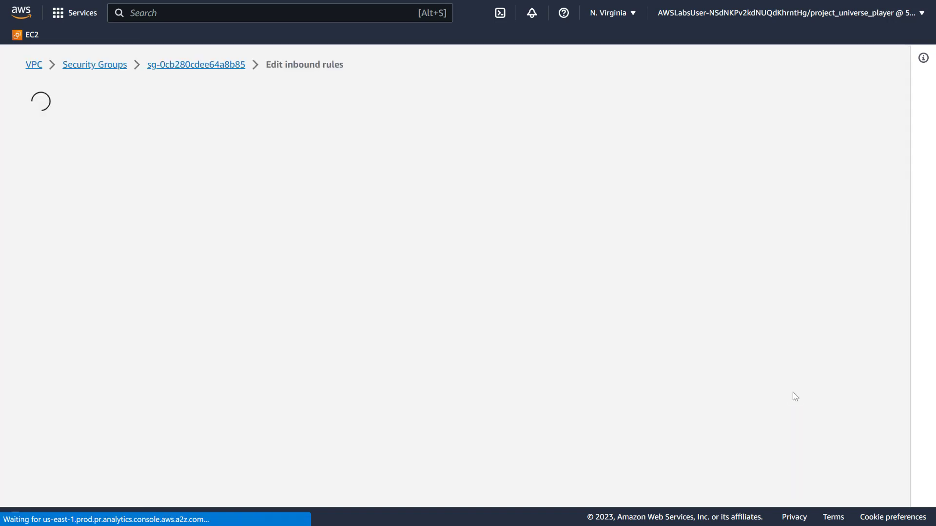
# Step: Add an inbound HTTP rule on port 80 with source 0.0.0.0/0 to WebServerSecurityGroup
pyautogui.click(88, 244)
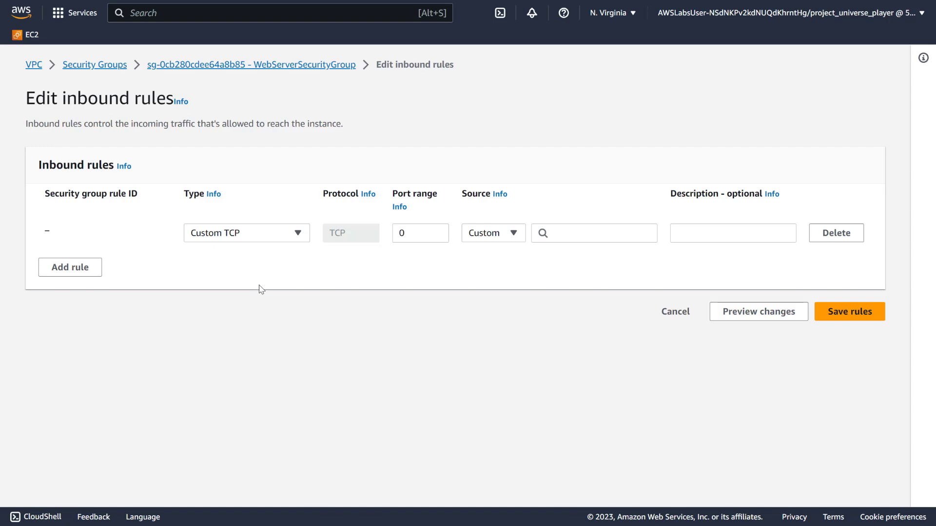
pyautogui.click(282, 233)
pyautogui.scroll(-5, 244, 356)
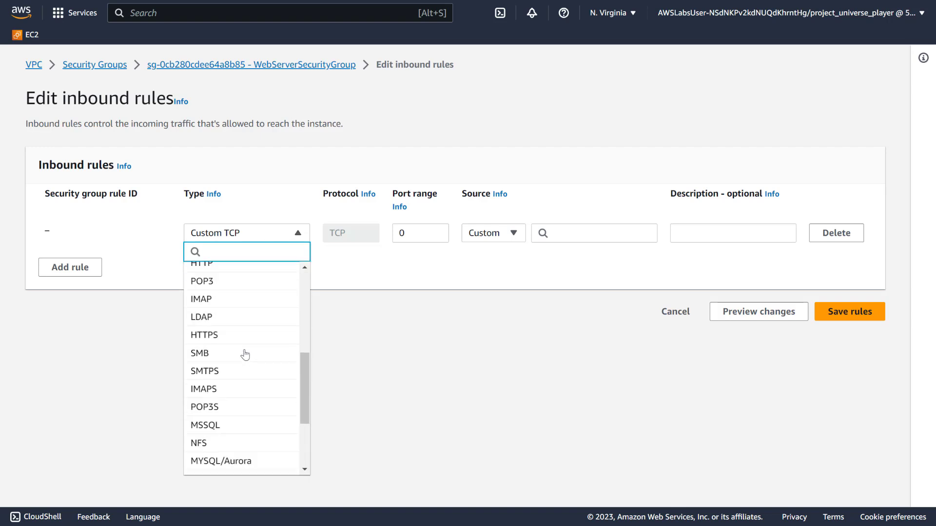
pyautogui.scroll(1, 244, 321)
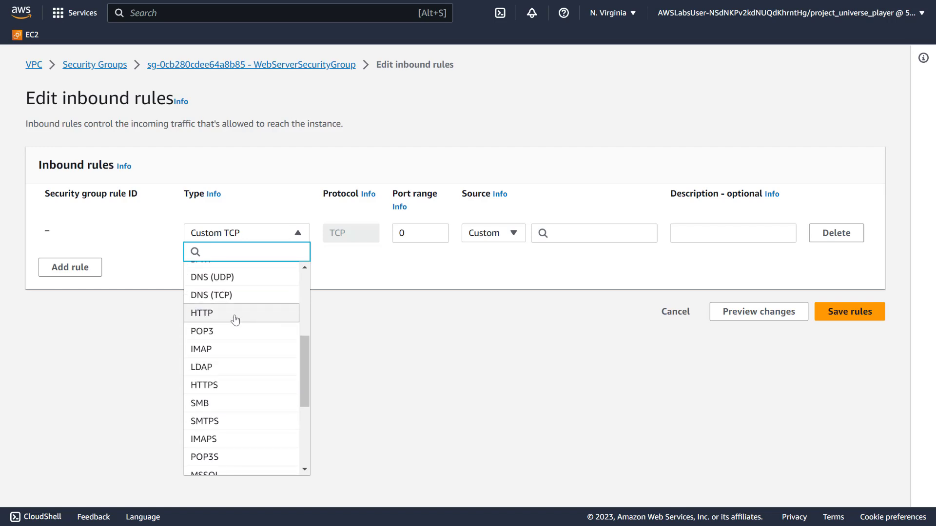
pyautogui.click(236, 318)
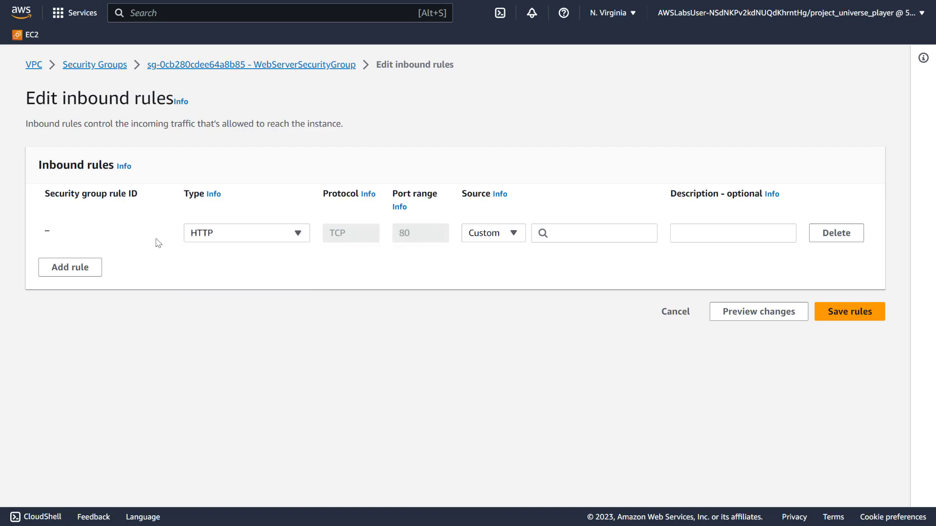
pyautogui.click(575, 231)
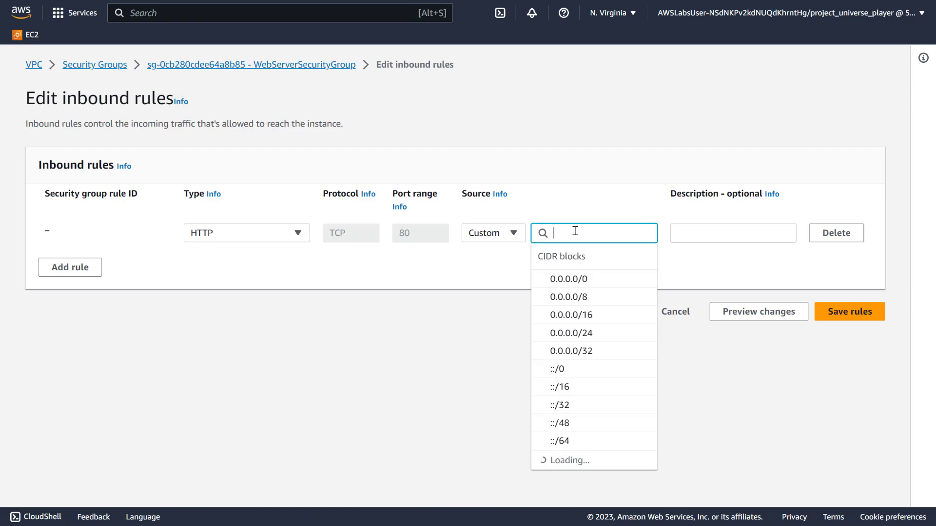
pyautogui.click(586, 278)
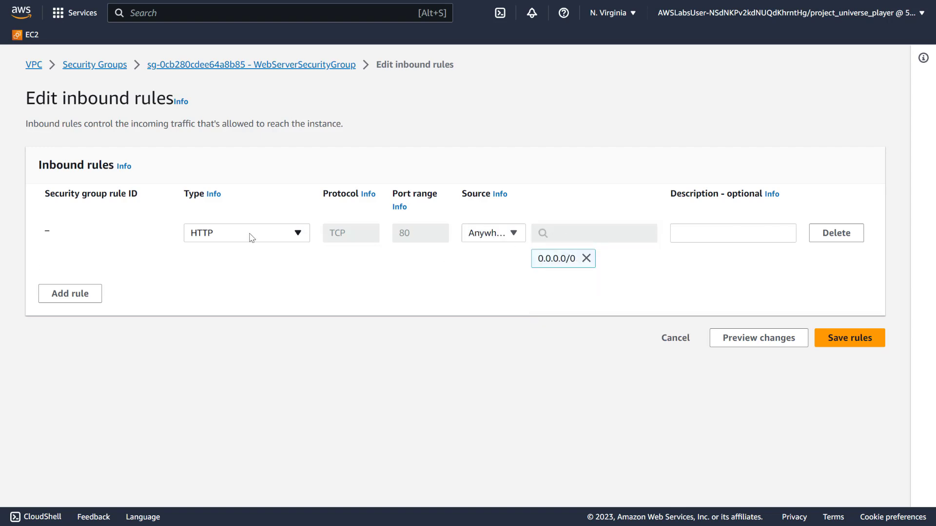
# Step: Add a second inbound rule for HTTPS on port 443 with source 0.0.0.0/0, and save the rules
pyautogui.click(73, 296)
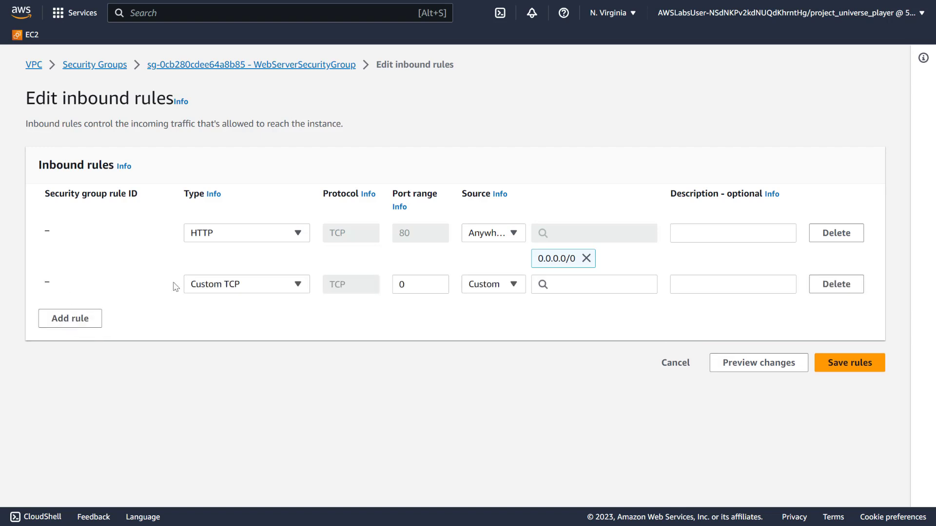
pyautogui.click(227, 288)
pyautogui.scroll(-5, 263, 208)
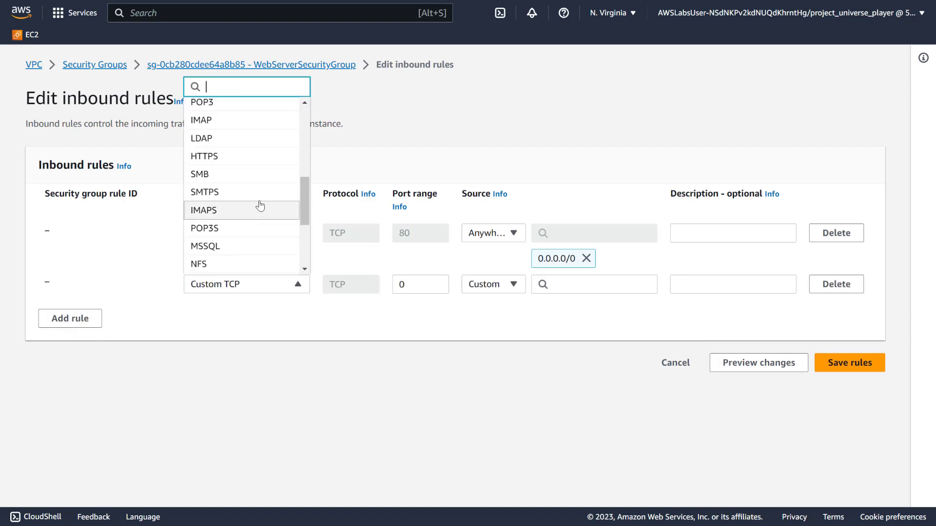
pyautogui.click(234, 155)
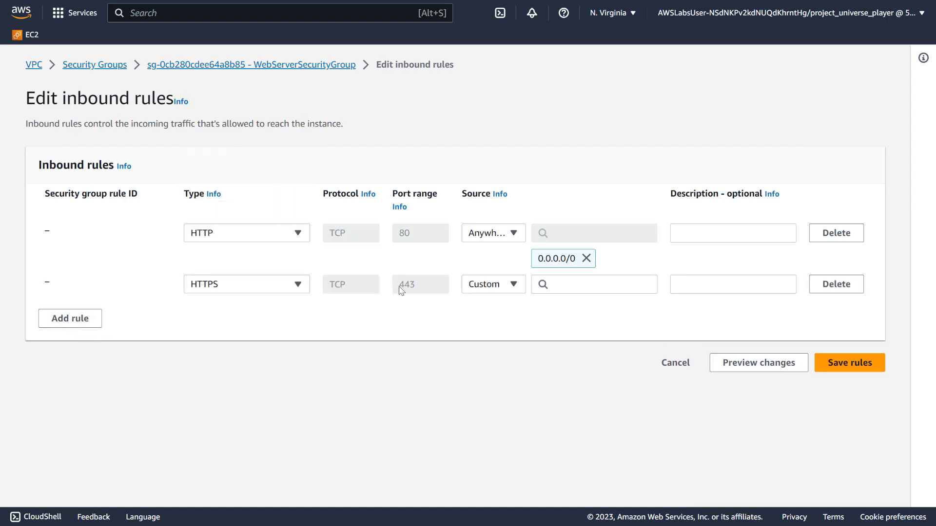
pyautogui.click(587, 290)
pyautogui.click(547, 111)
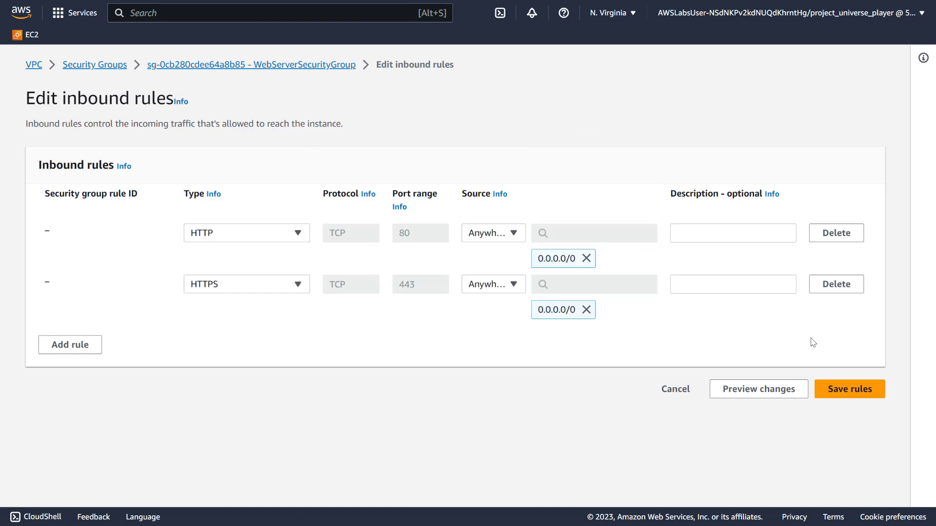
pyautogui.click(848, 389)
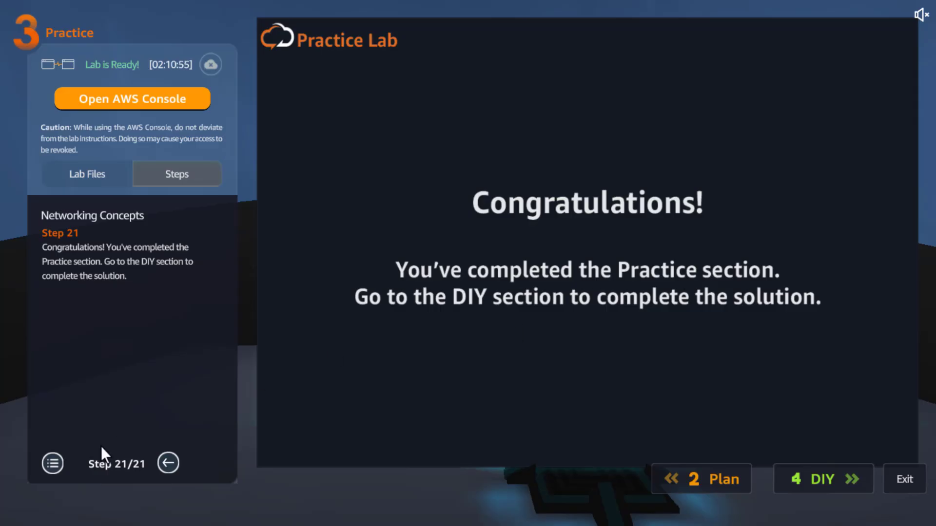
# Step: Review the Step 20 connection diagram once more in Cloud Quest, and proceed to the DIY section
pyautogui.click(166, 462)
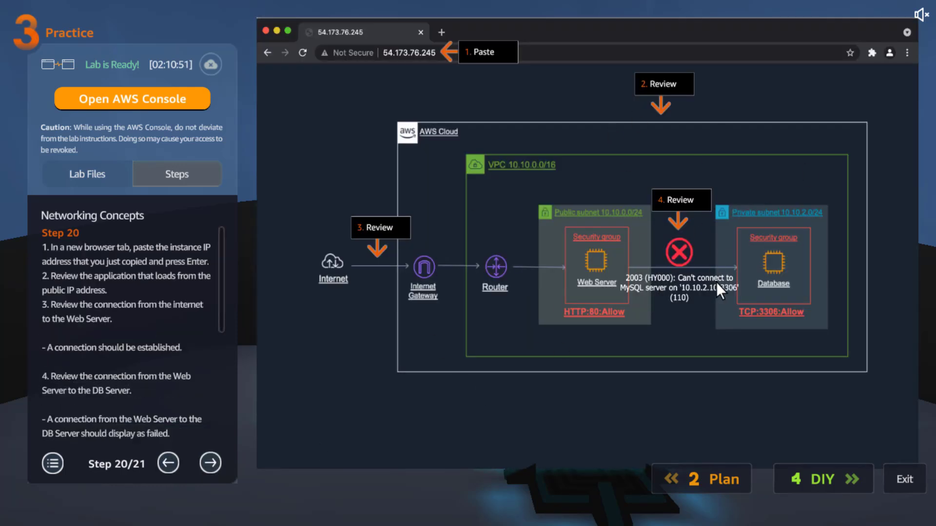
pyautogui.click(211, 460)
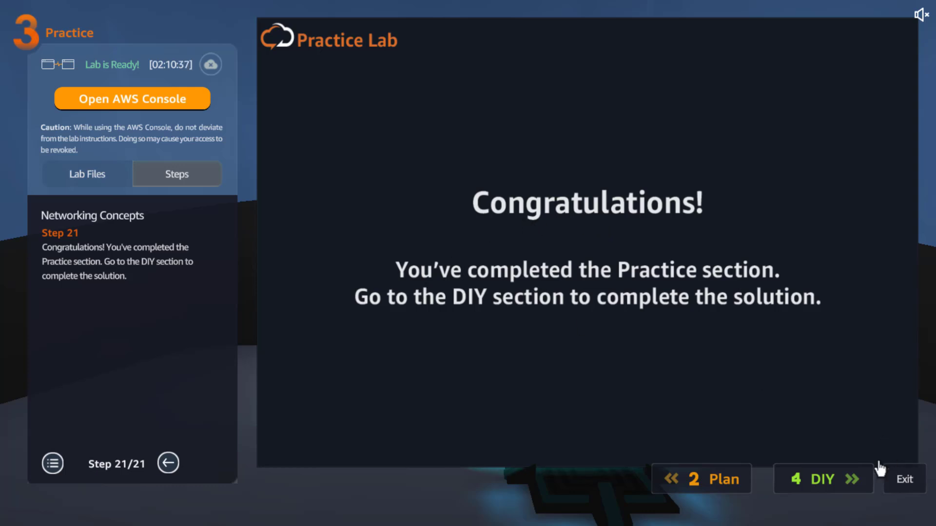
pyautogui.click(821, 482)
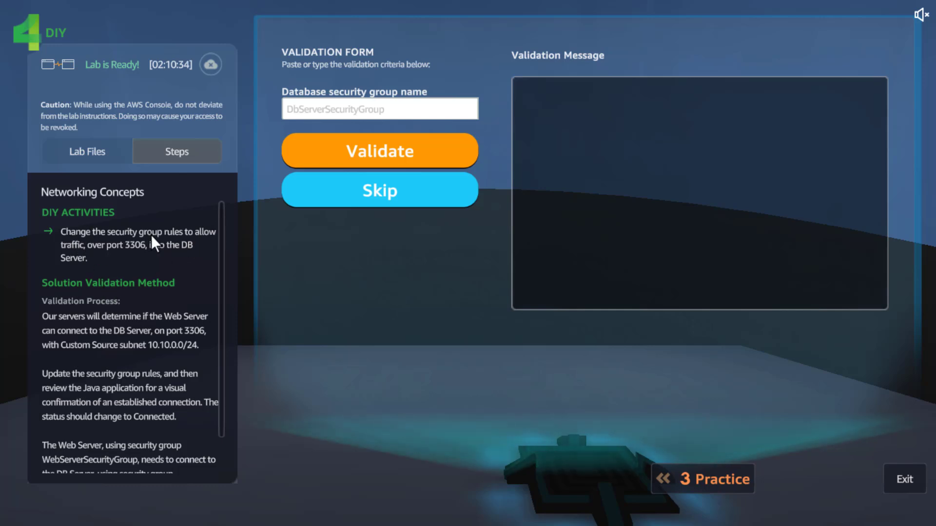
# Step: Read the DIY activities and the solution validation method for the Networking Concepts lab
pyautogui.scroll(-1, 101, 273)
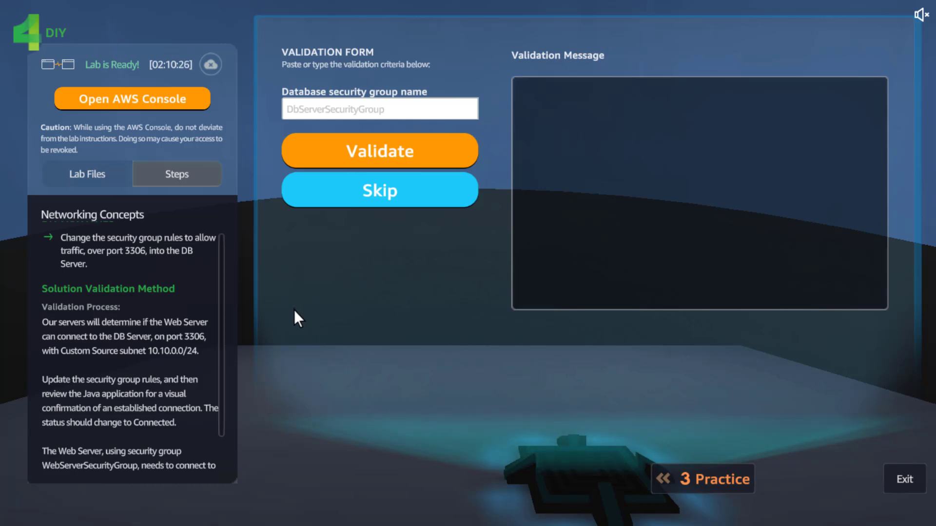
pyautogui.scroll(-3, 184, 307)
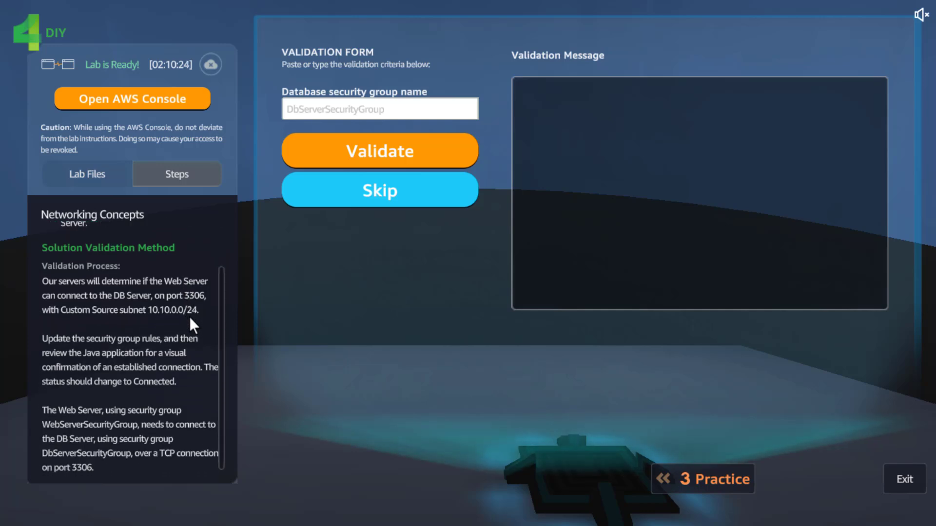
pyautogui.scroll(-1, 222, 307)
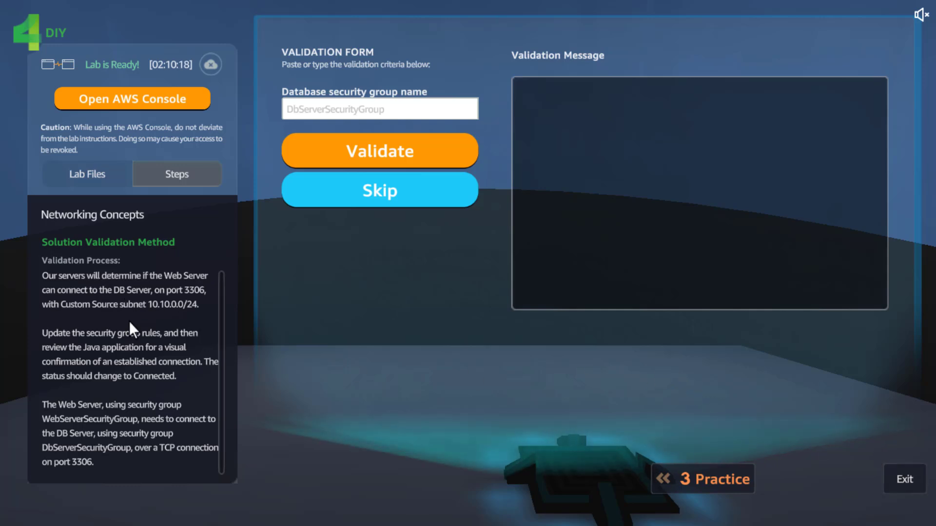
# Step: Switch to the EC2 instances list in the AWS console, select only the DB Server, and examine its networking details
pyautogui.hotkey('ctrl', 'Tab')
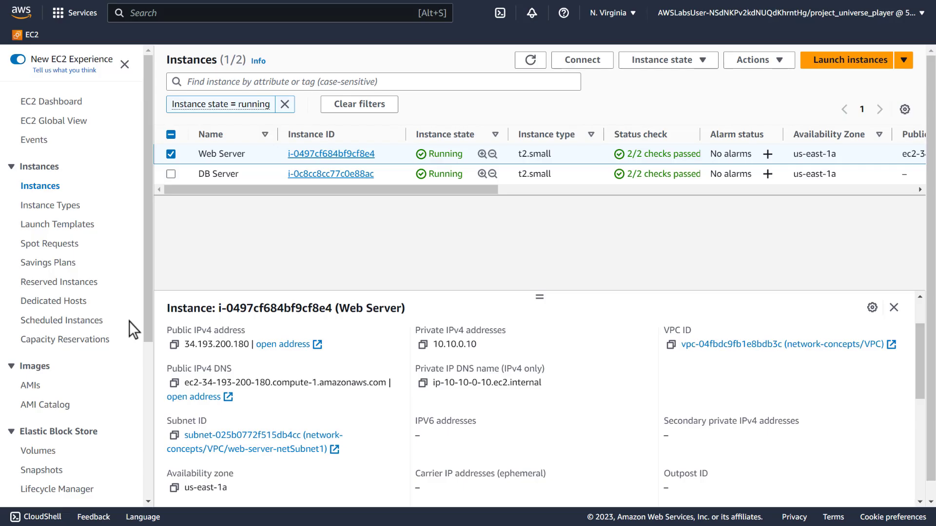
pyautogui.click(171, 154)
pyautogui.click(171, 174)
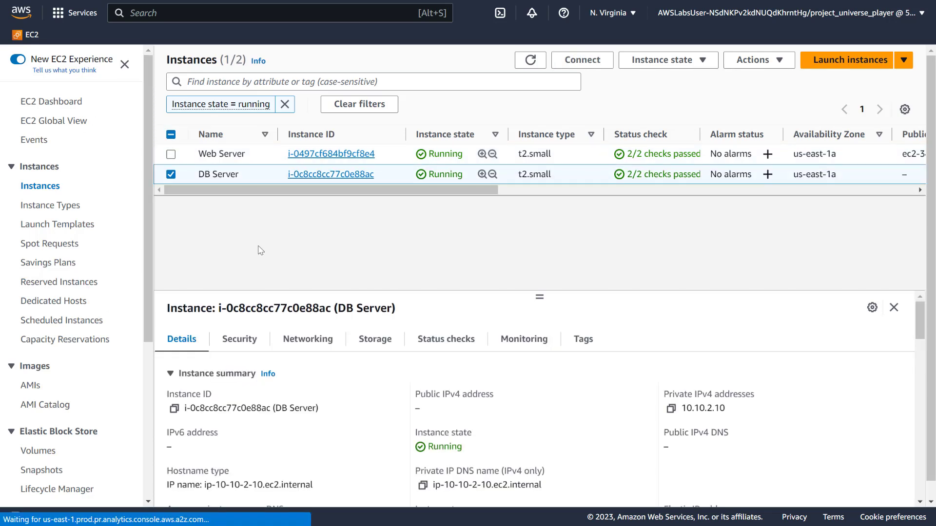
pyautogui.scroll(-5, 350, 385)
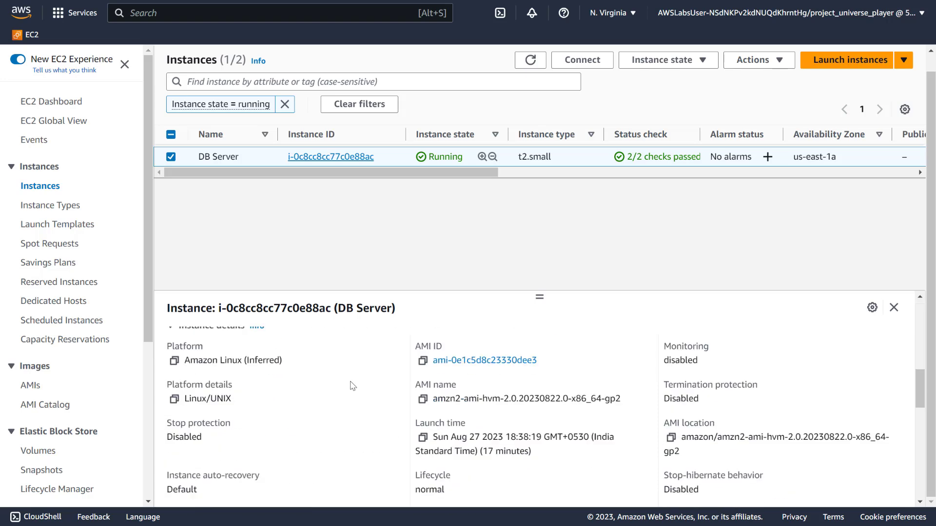
pyautogui.scroll(5, 409, 360)
pyautogui.click(307, 352)
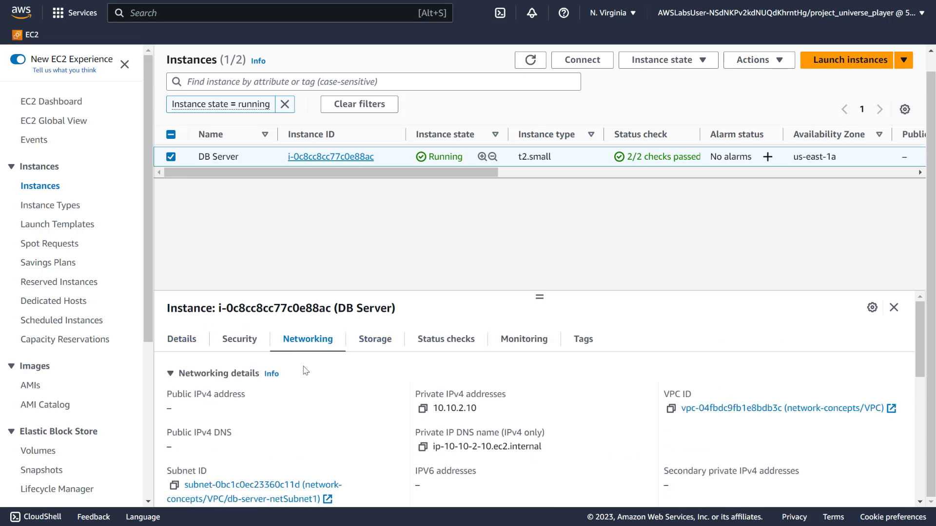
pyautogui.scroll(-3, 366, 425)
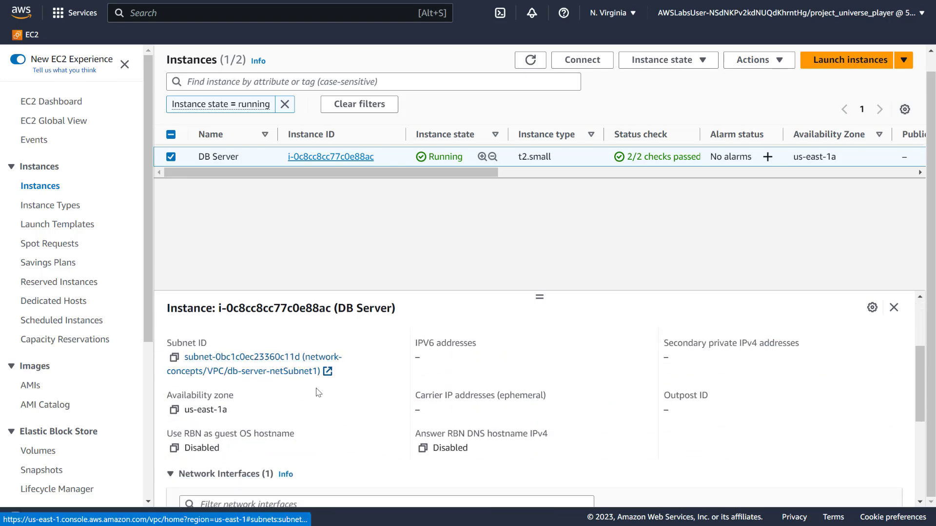
pyautogui.scroll(-5, 321, 390)
pyautogui.scroll(10, 322, 397)
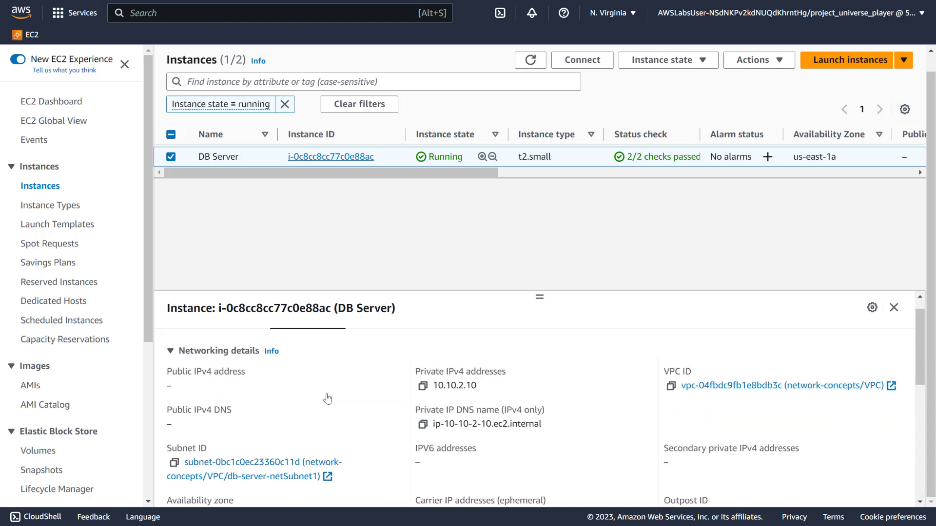
# Step: Open the DB Server's subnet, db-server-netSubnet1, select it, and show its route table
pyautogui.click(272, 464)
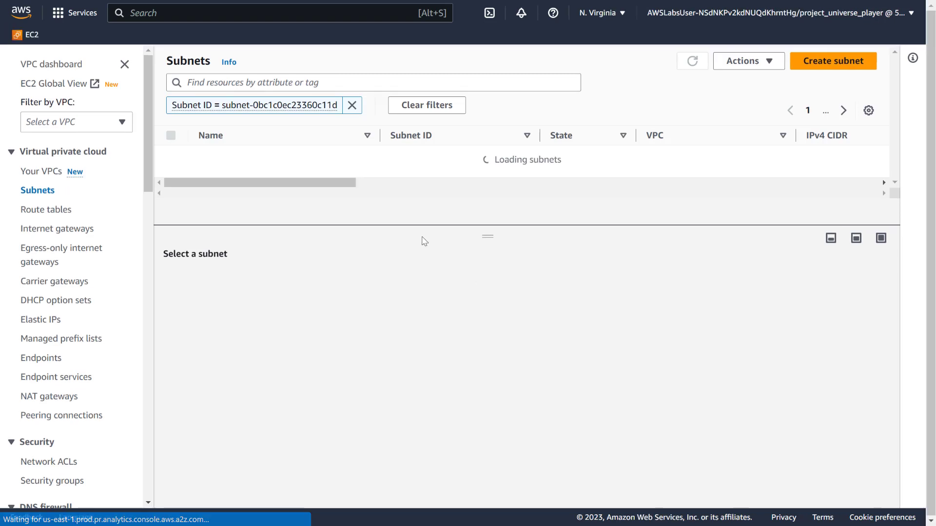
pyautogui.click(195, 161)
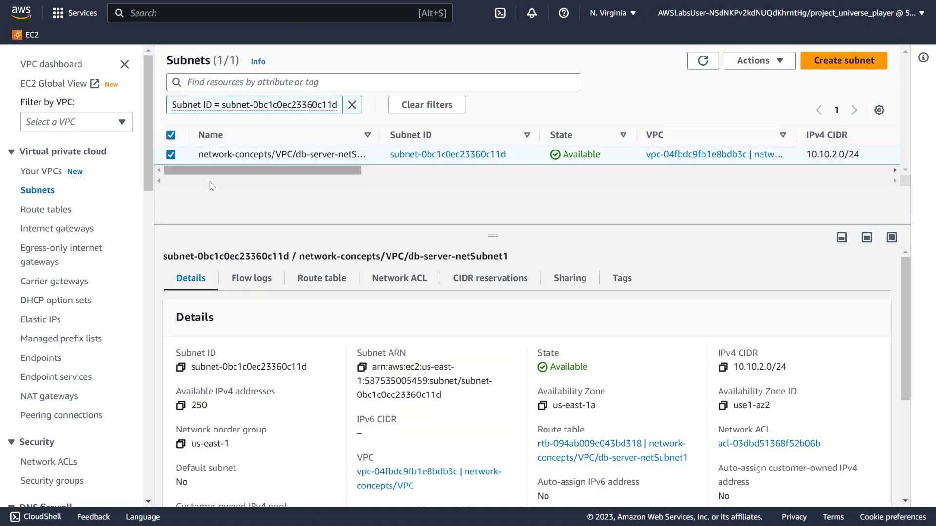
pyautogui.click(304, 278)
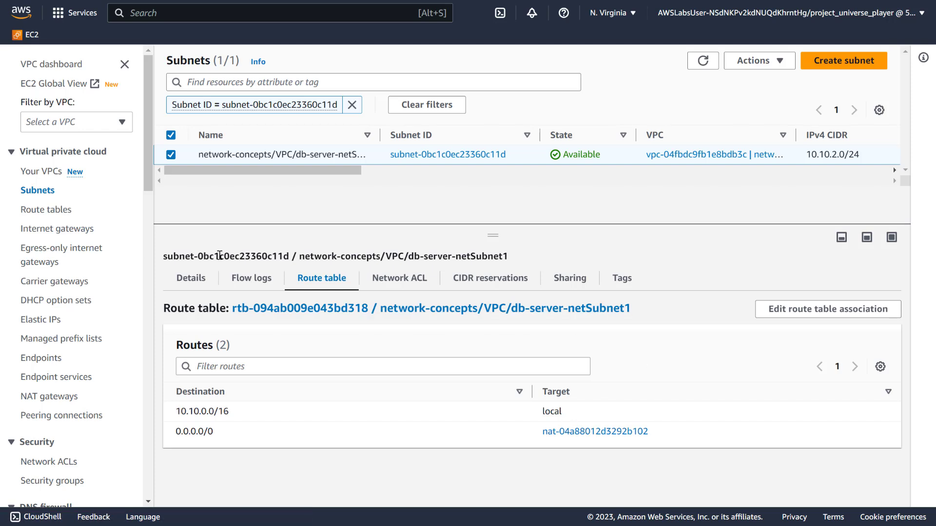
# Step: Find DbServerSecurityGroup among the VPC security groups, select it, and open its inbound rules for editing
pyautogui.scroll(-8, 83, 290)
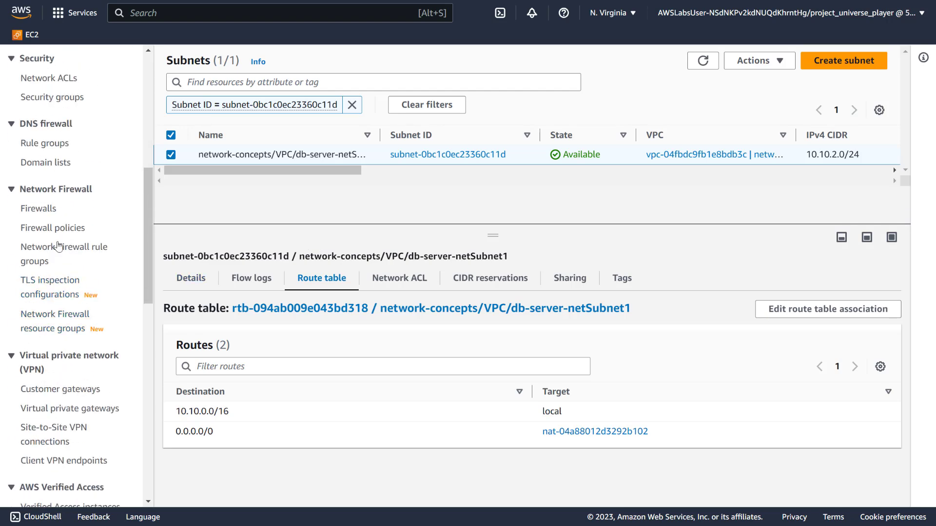
pyautogui.scroll(-6, 65, 190)
pyautogui.scroll(10, 73, 273)
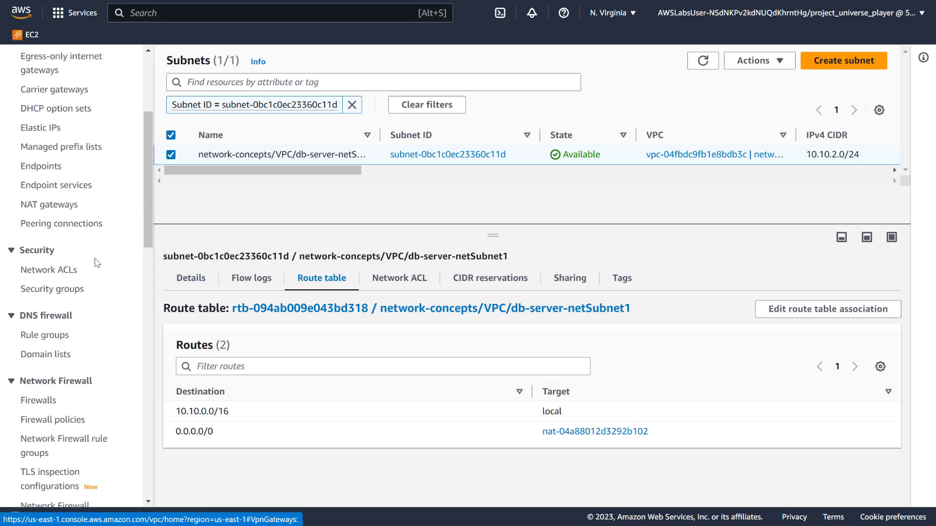
pyautogui.click(46, 290)
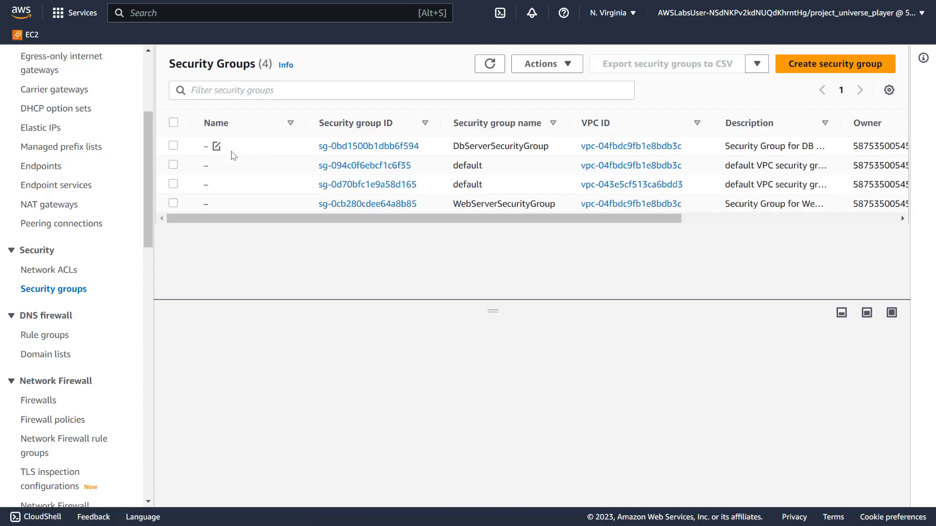
pyautogui.click(174, 145)
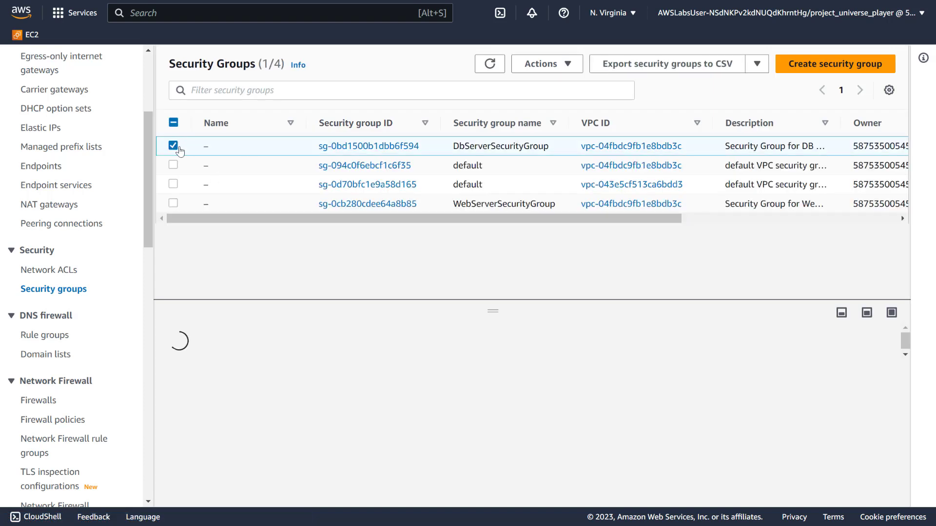
pyautogui.click(265, 372)
pyautogui.scroll(-1, 429, 463)
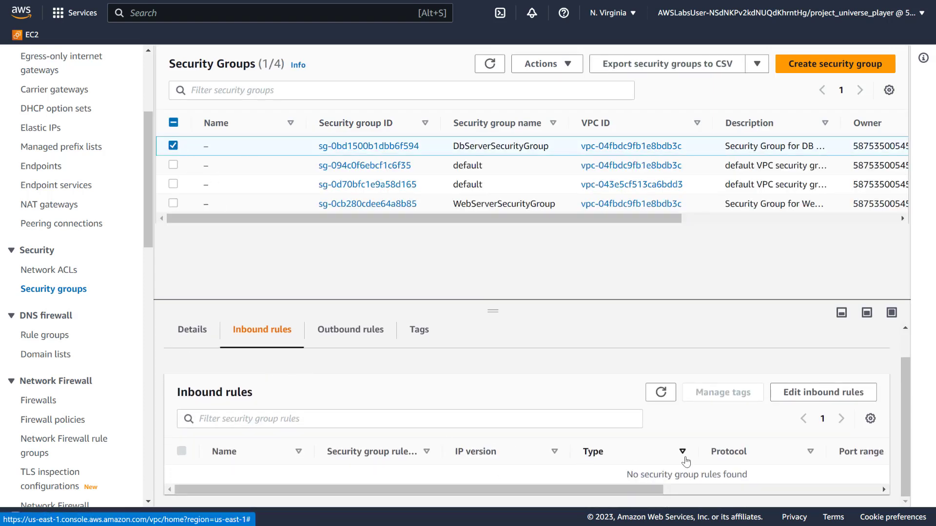
pyautogui.click(822, 396)
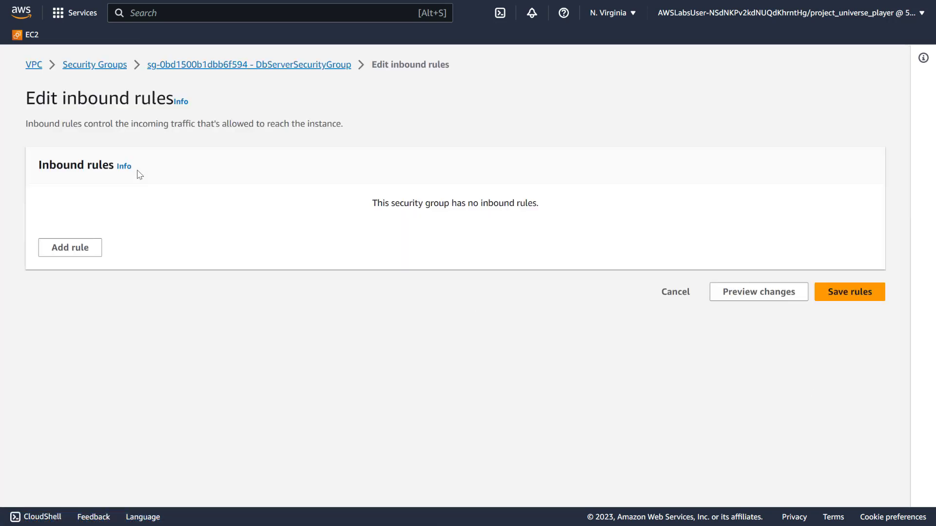
# Step: Add an inbound rule to DbServerSecurityGroup and set its type to MYSQL/Aurora
pyautogui.click(71, 248)
pyautogui.click(244, 233)
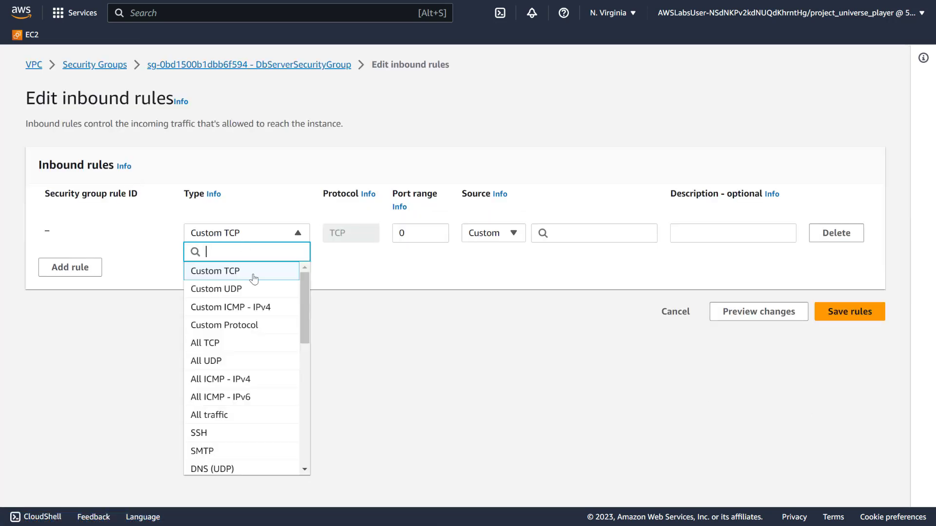
pyautogui.scroll(-3, 265, 307)
pyautogui.scroll(3, 265, 307)
pyautogui.click(258, 272)
pyautogui.click(273, 233)
pyautogui.scroll(-5, 272, 317)
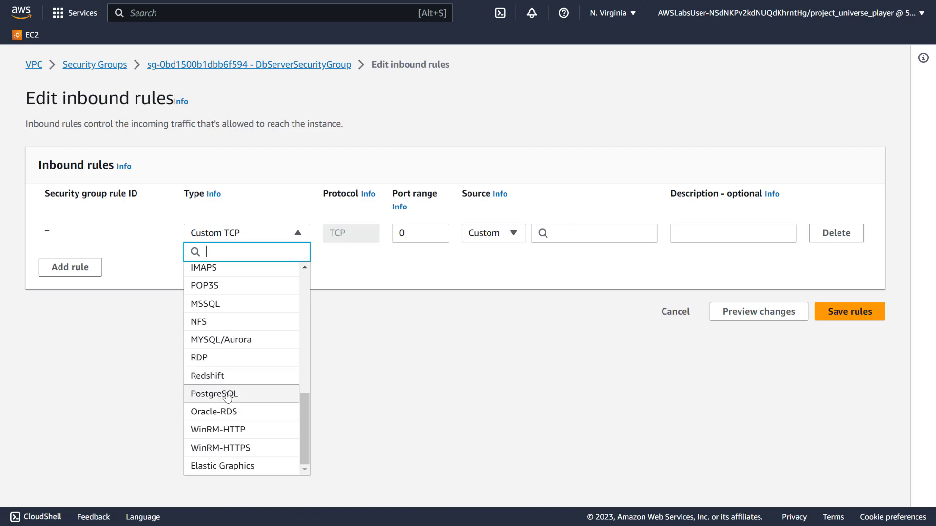
pyautogui.click(243, 341)
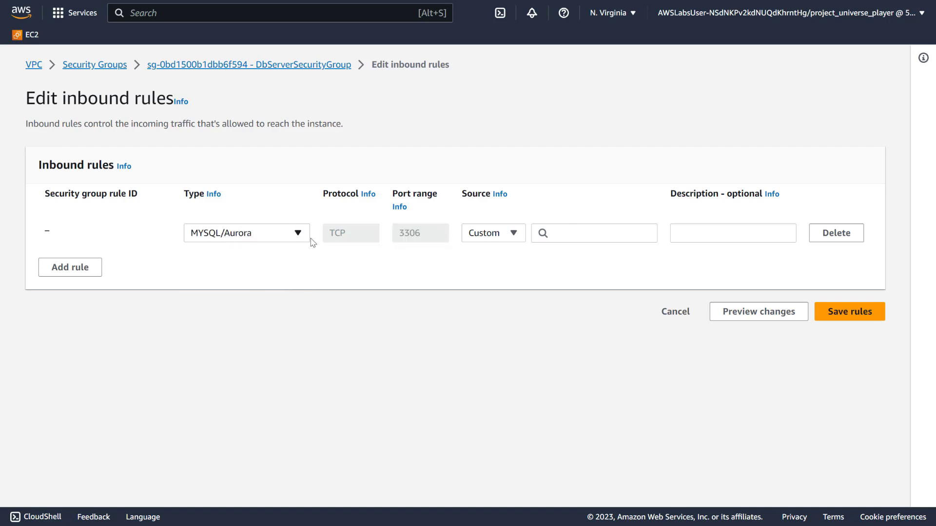
# Step: Set the rule's custom source to WebServerSecurityGroup and save the inbound rules
pyautogui.click(564, 231)
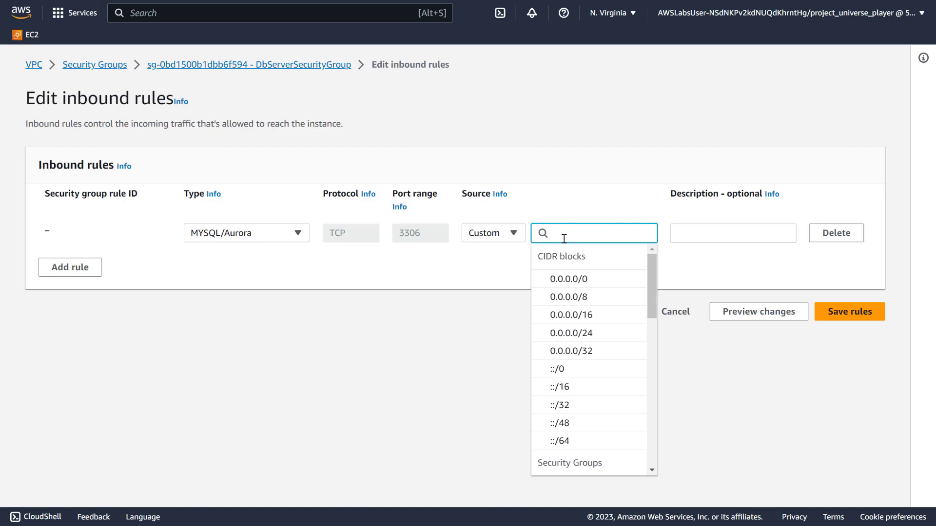
pyautogui.moveTo(653, 276); pyautogui.dragTo(674, 329)
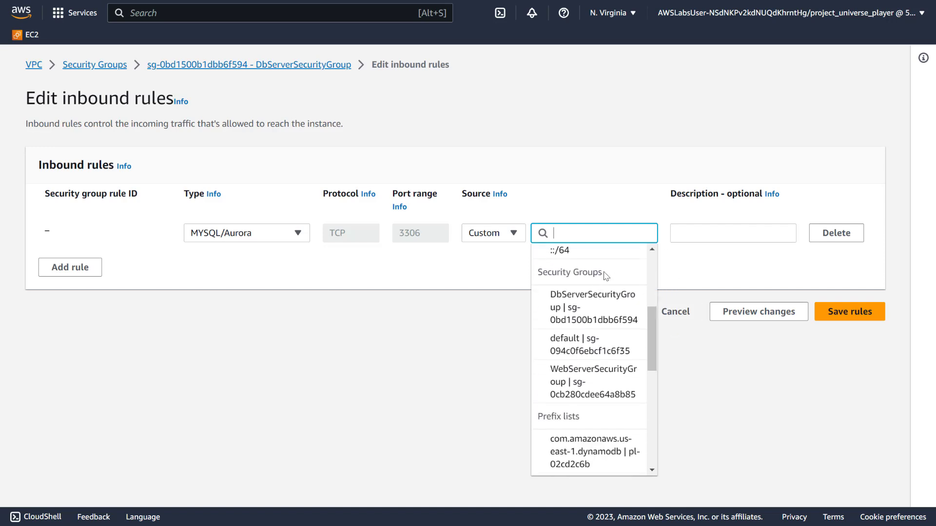
pyautogui.click(585, 386)
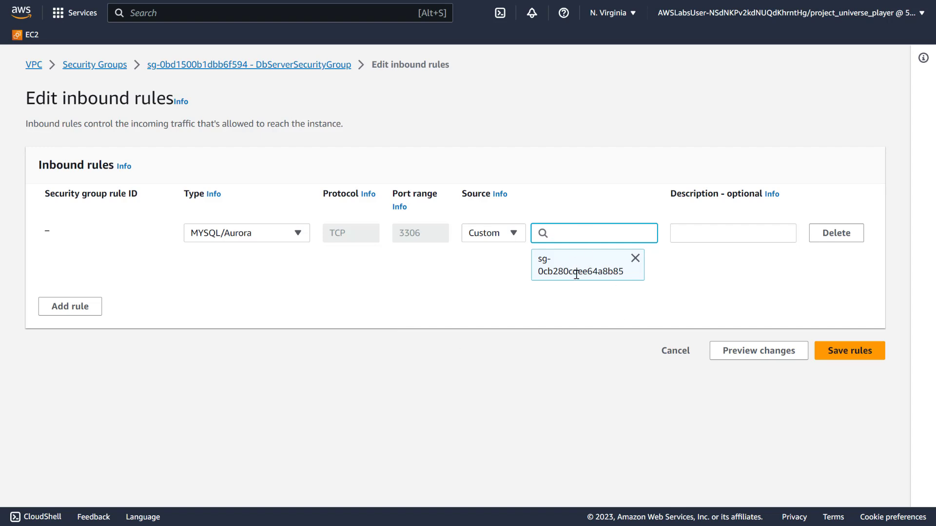
pyautogui.click(852, 353)
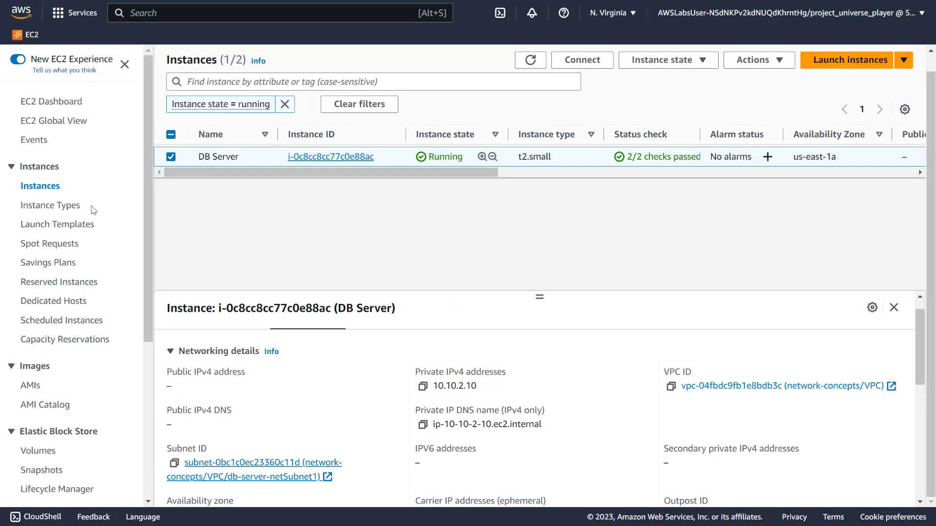
# Step: Show the security groups in the EC2 console, select DbServerSecurityGroup, and copy its security group name
pyautogui.scroll(-5, 92, 210)
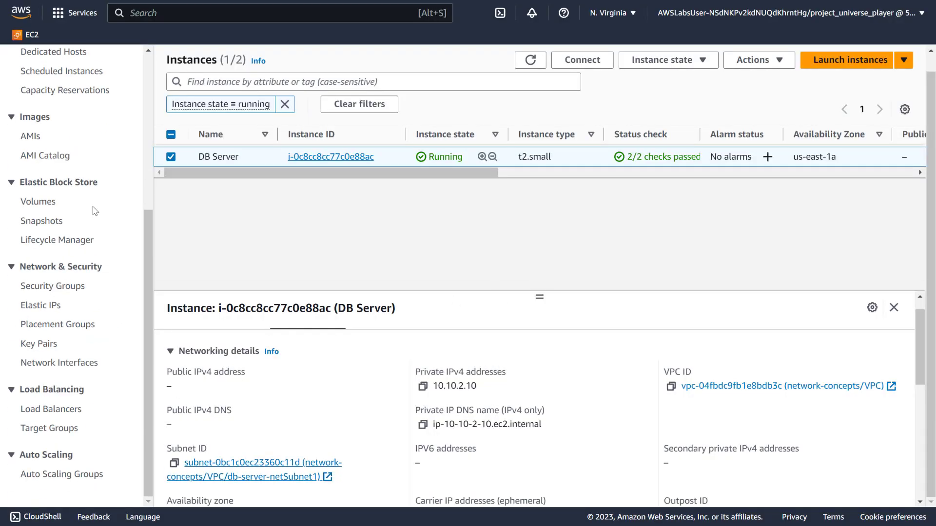
pyautogui.click(68, 287)
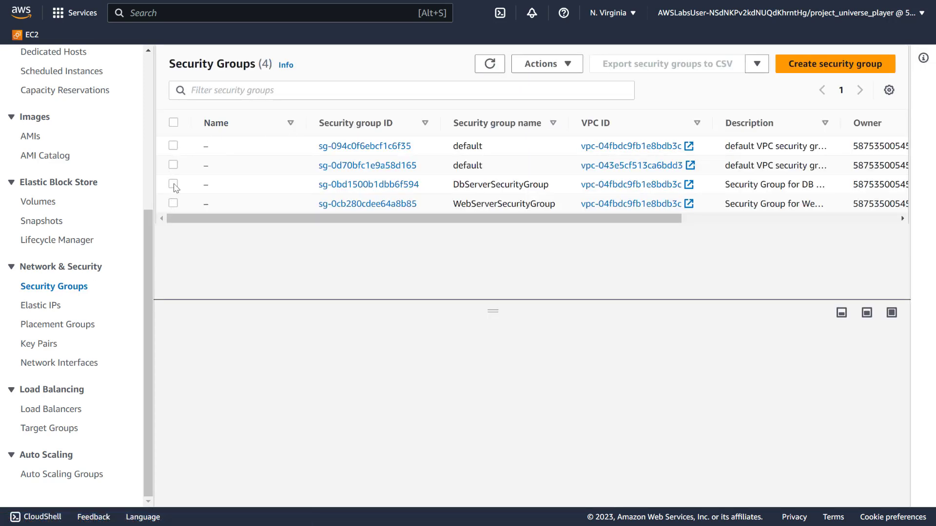
pyautogui.click(173, 183)
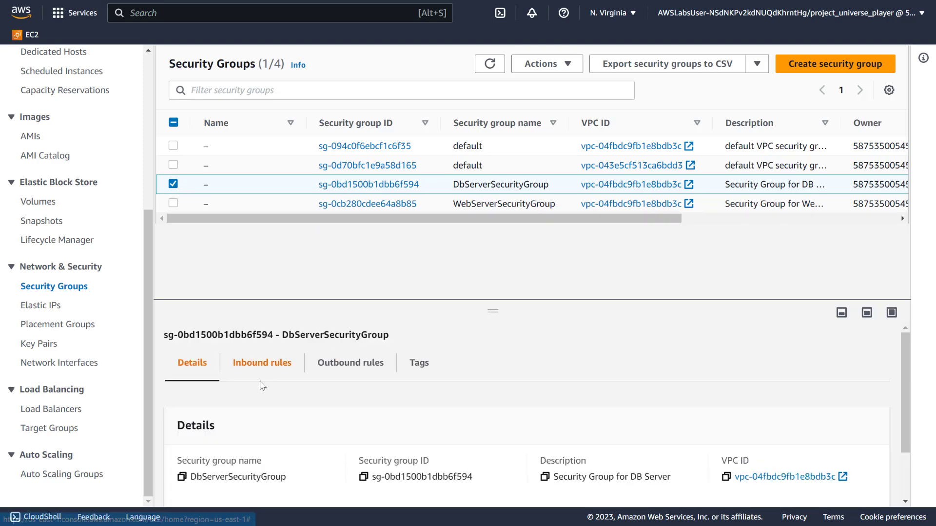
pyautogui.click(182, 477)
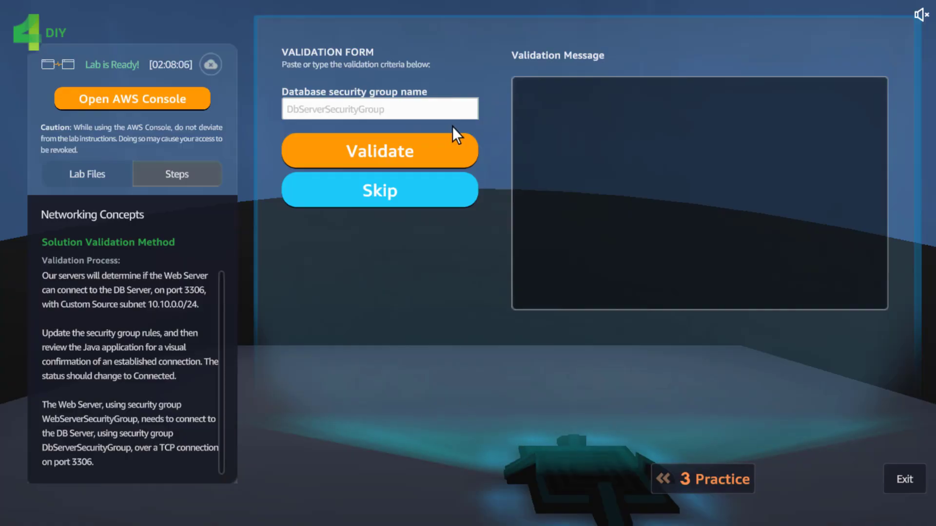
# Step: Switch to Cloud Quest, enter DbServerSecurityGroup as the database security group name, and validate the DIY solution
pyautogui.click(452, 112)
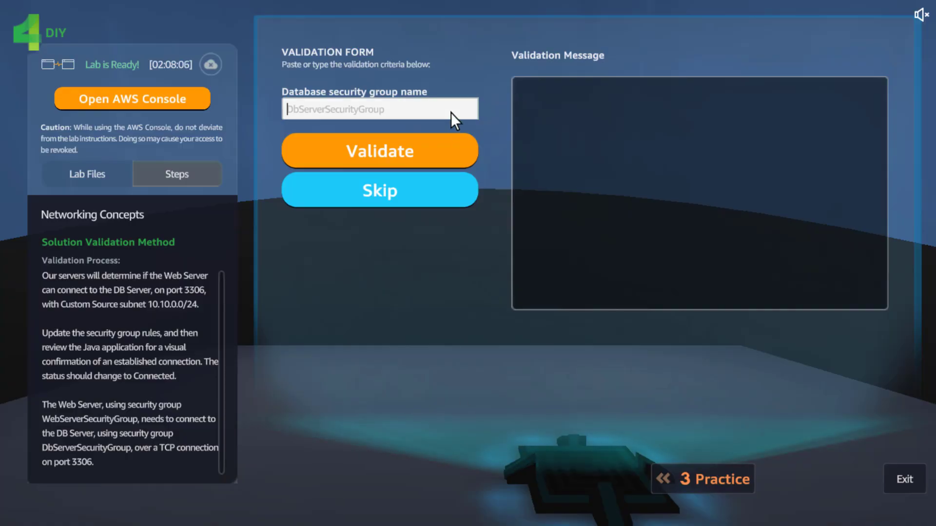
pyautogui.hotkey('ctrl', 'v')
pyautogui.click(372, 149)
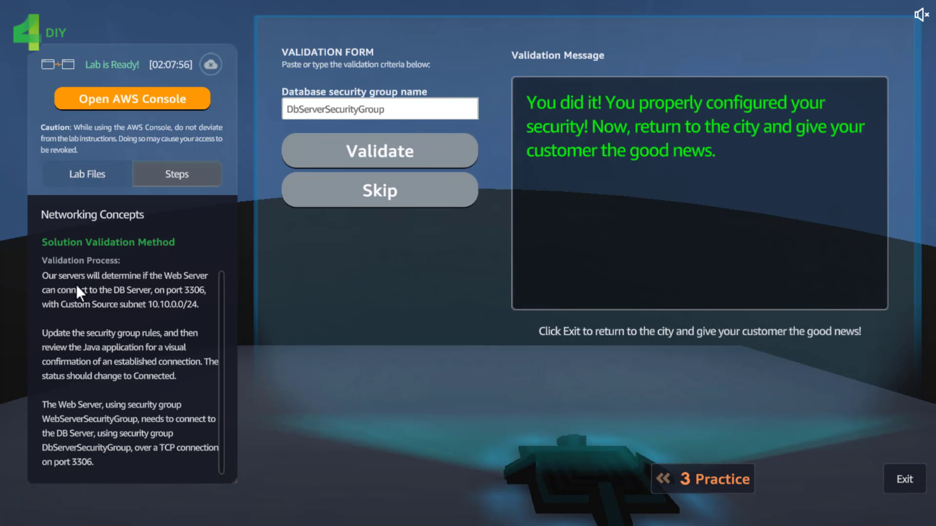
# Step: Reread the validation process text, focusing on the custom source subnet and the port 3306 connection requirement
pyautogui.moveTo(148, 305); pyautogui.dragTo(192, 304)
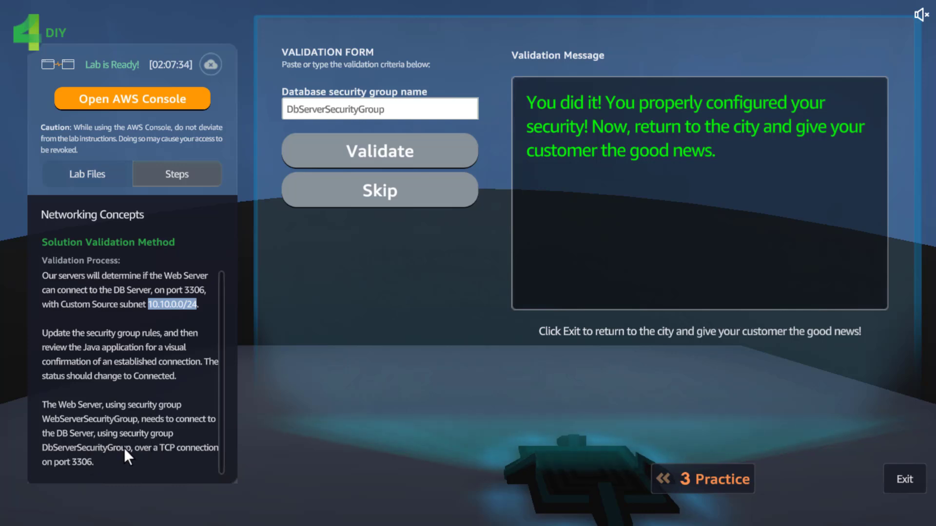
pyautogui.moveTo(44, 402); pyautogui.dragTo(139, 478)
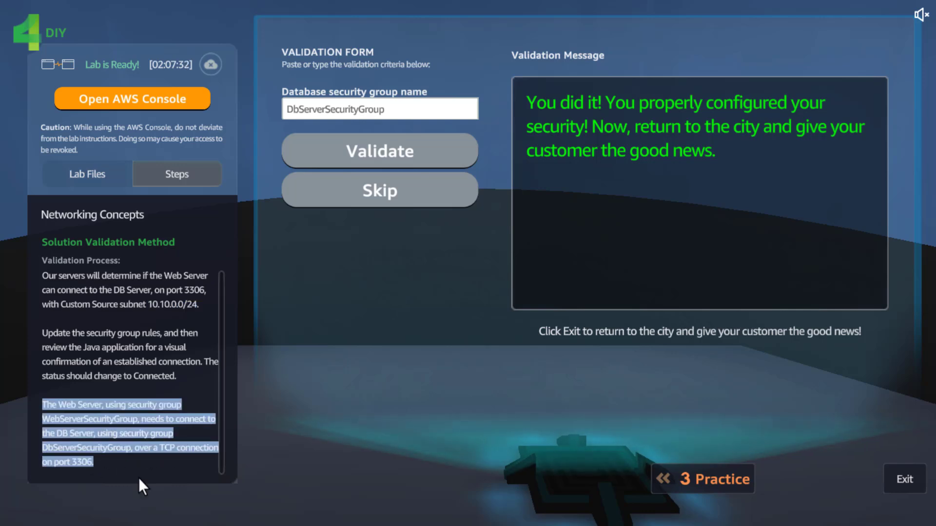
pyautogui.click(565, 181)
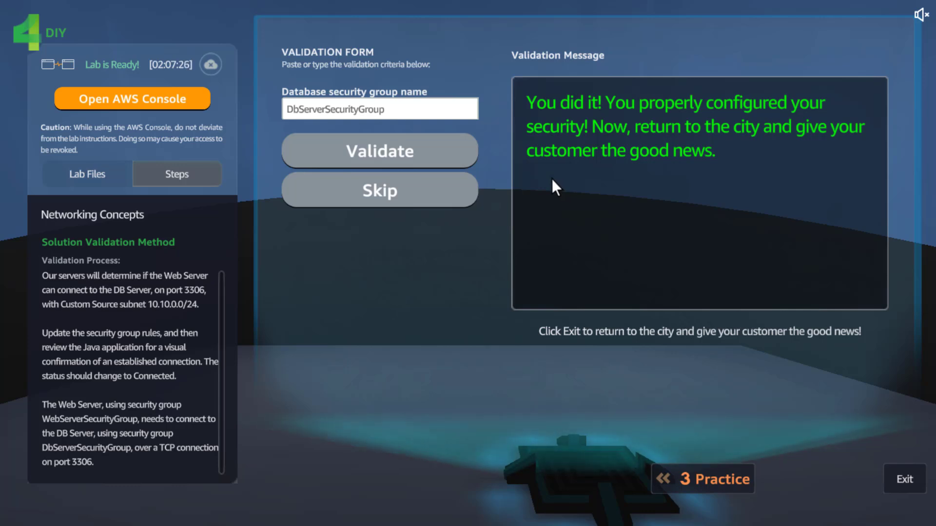
# Step: Exit the lab to the city and start the conversation with the waiting Networking Concepts customer
pyautogui.click(903, 475)
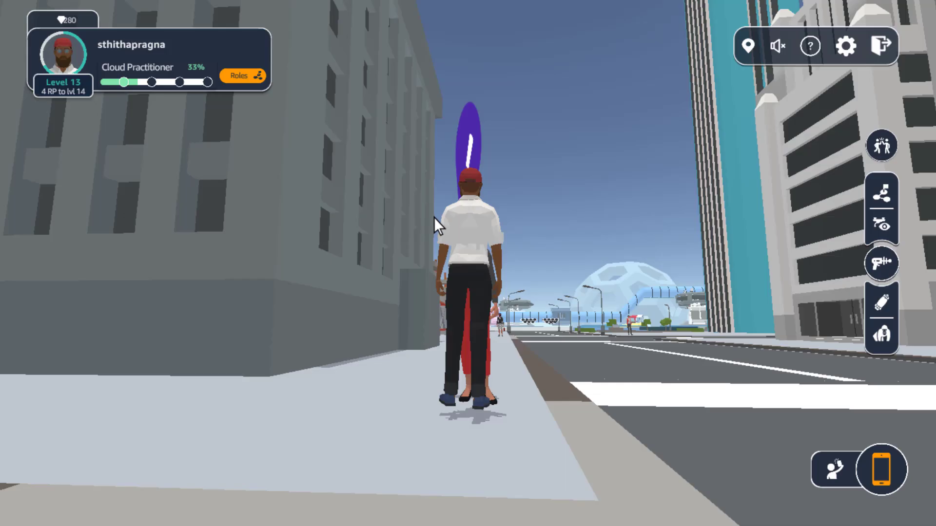
pyautogui.moveTo(578, 192); pyautogui.dragTo(371, 280)
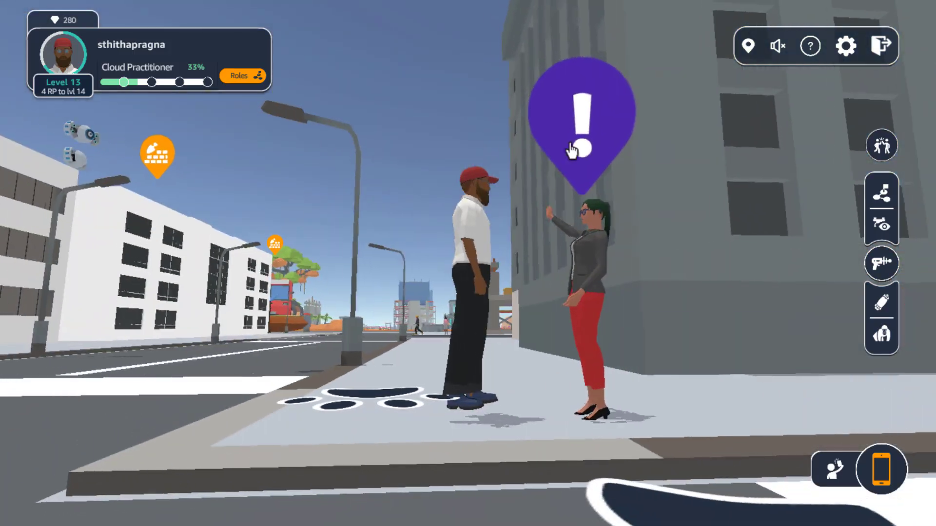
pyautogui.click(570, 150)
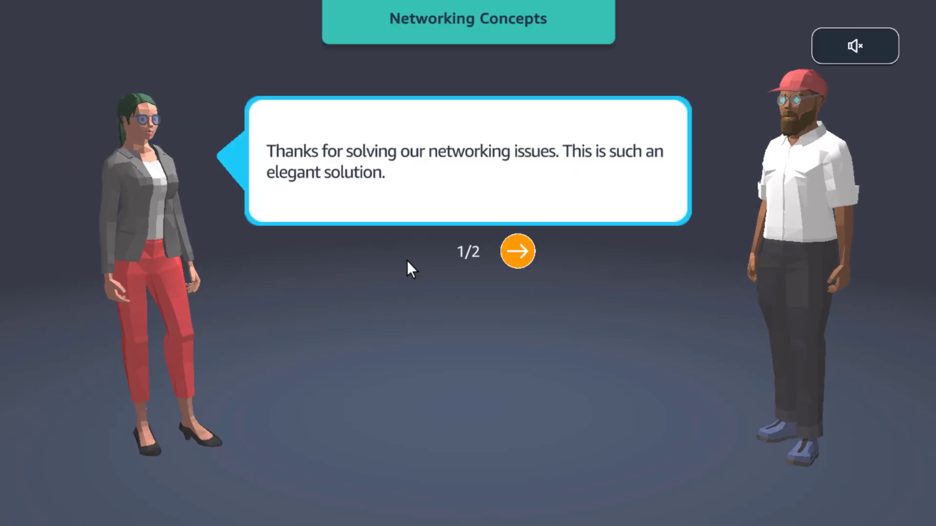
# Step: Advance the customer's dialogue and collect Option #2, the high-rise tower, as the new city hall design
pyautogui.click(517, 253)
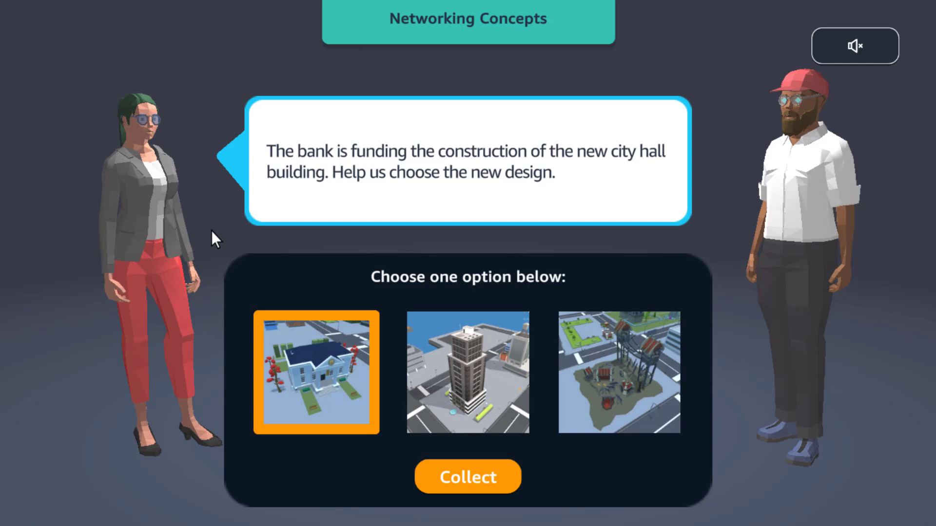
pyautogui.click(480, 347)
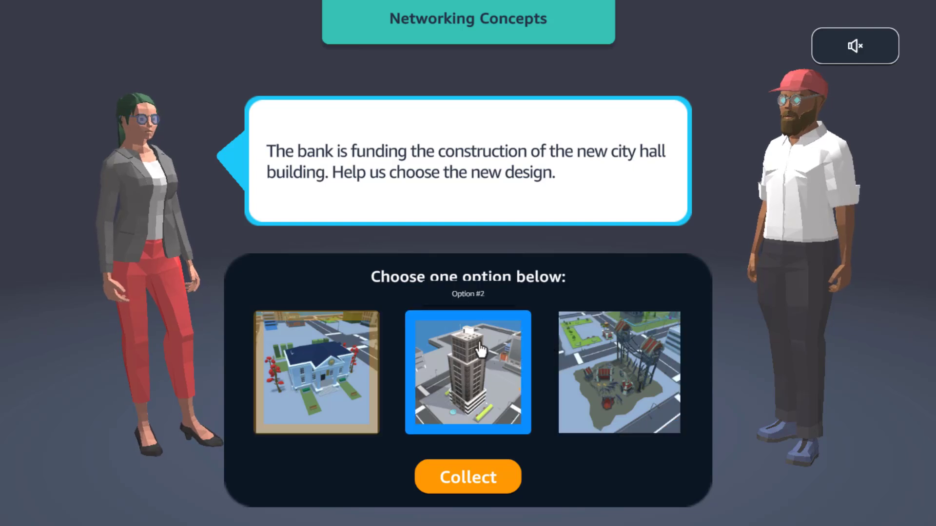
pyautogui.click(477, 487)
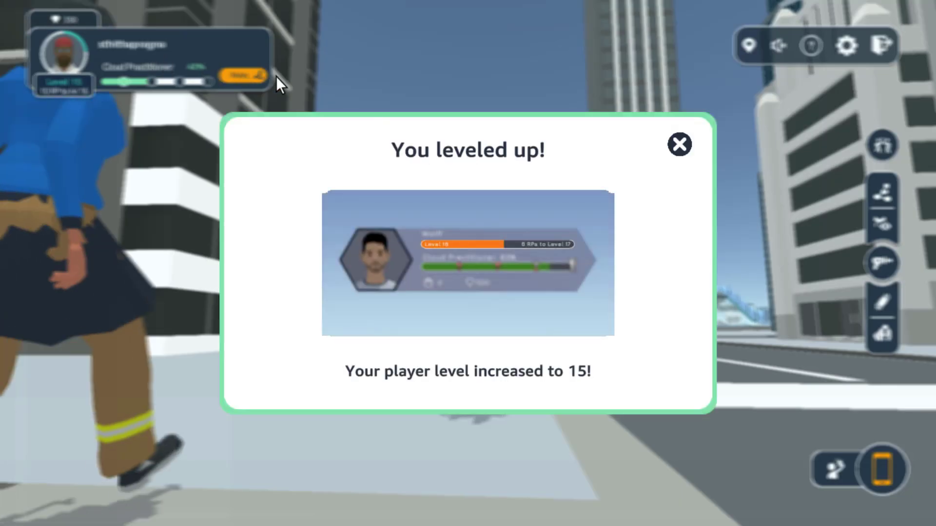
# Step: Dismiss the level-up notices, rate Networking Concepts five stars, and close the congratulations summary
pyautogui.click(679, 146)
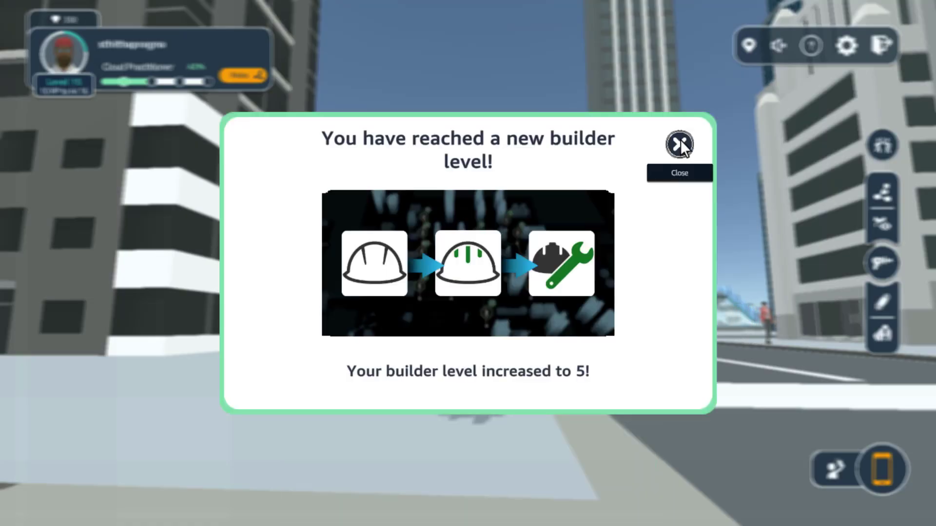
pyautogui.click(680, 144)
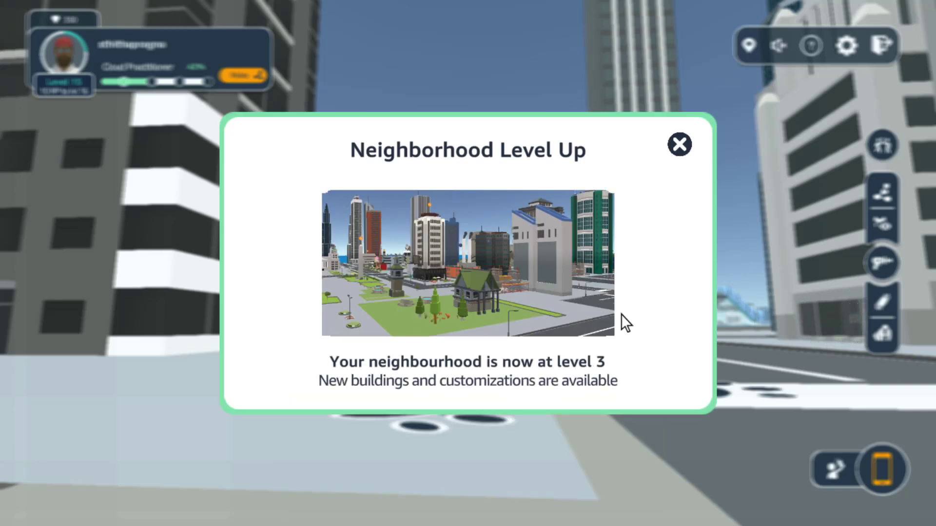
pyautogui.click(680, 145)
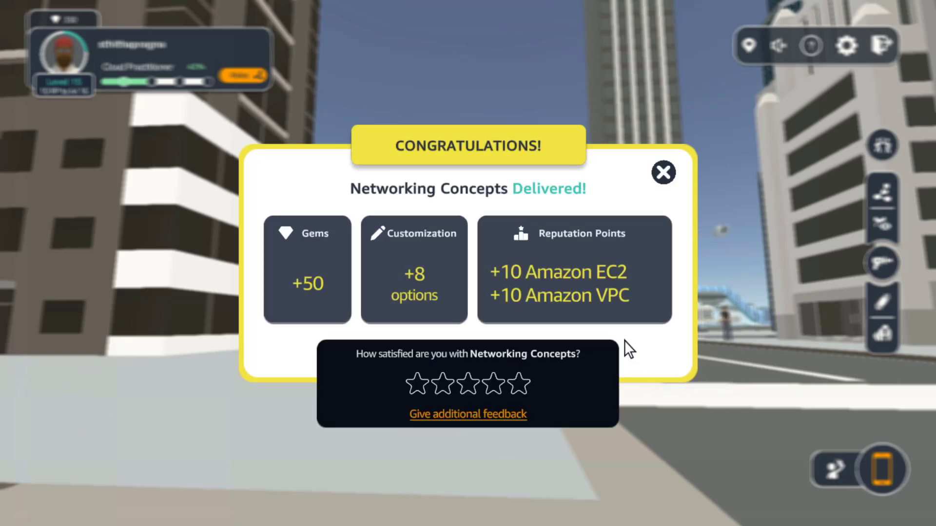
pyautogui.click(519, 384)
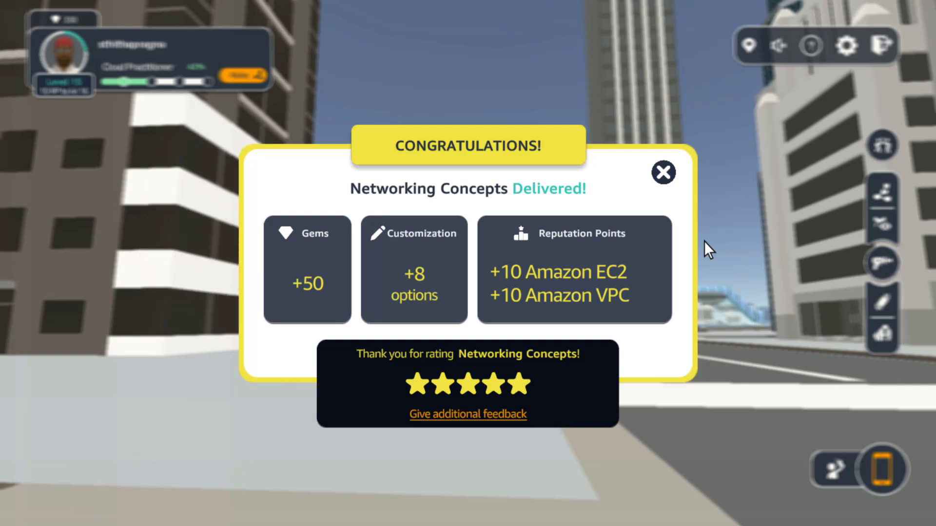
pyautogui.click(663, 172)
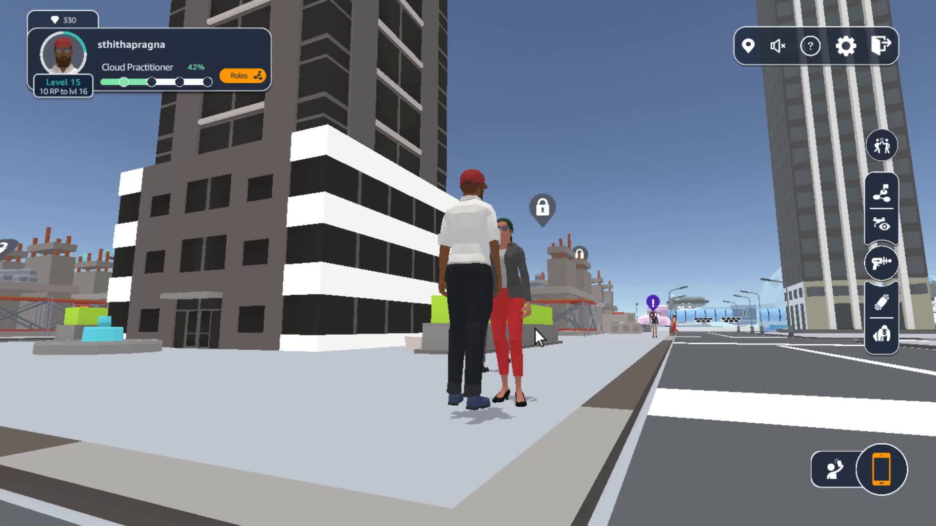
# Step: Turn the view toward the street, walk the character forward, and start Zap Drones mode
pyautogui.moveTo(534, 328); pyautogui.dragTo(663, 335)
pyautogui.press('w')
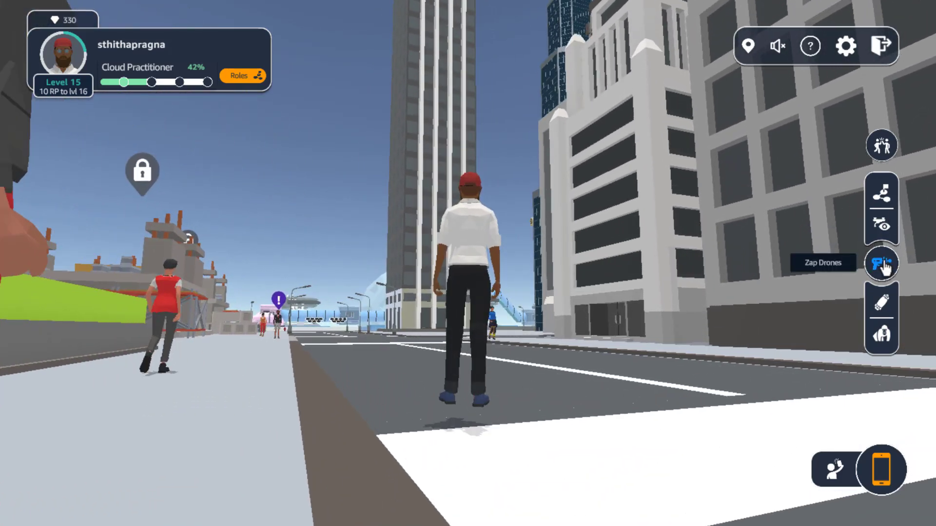
pyautogui.click(881, 264)
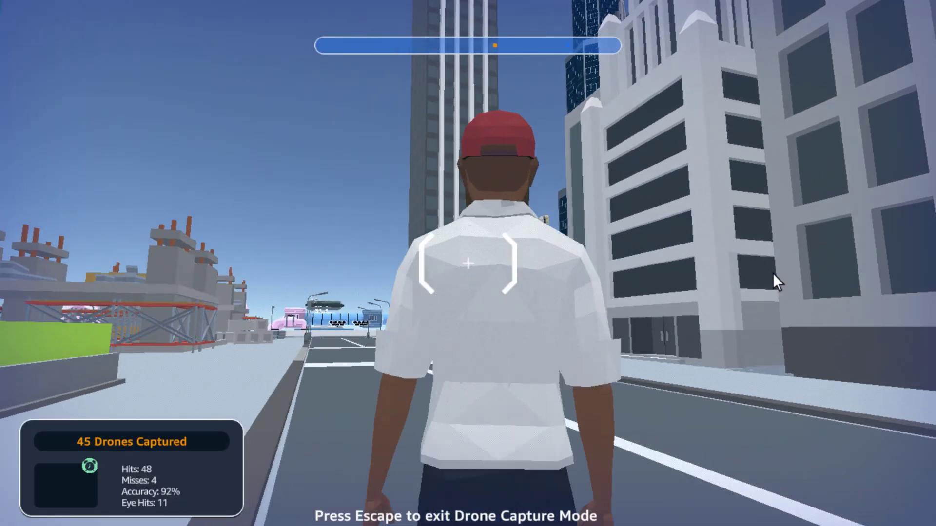
# Step: Advance along the street past the tall tower toward the waterfront and shoot down a flying drone
pyautogui.click(689, 254)
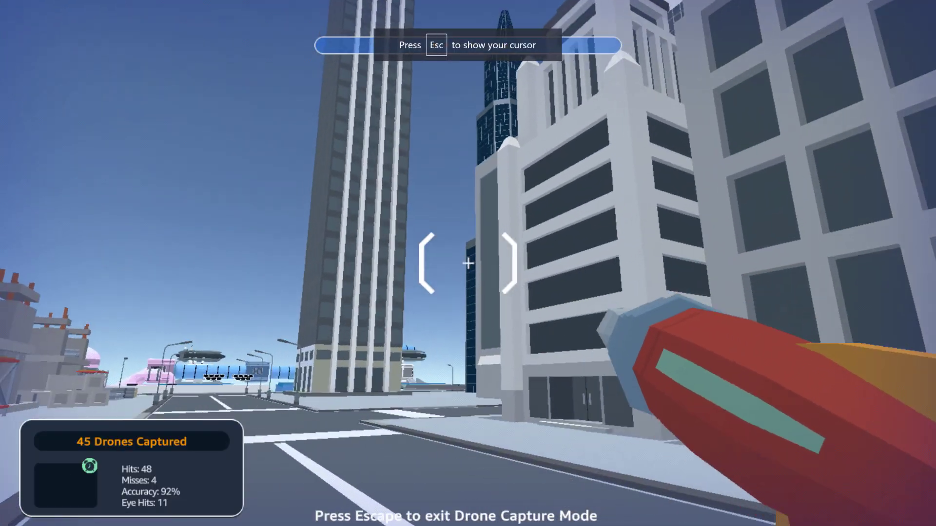
pyautogui.press('w')
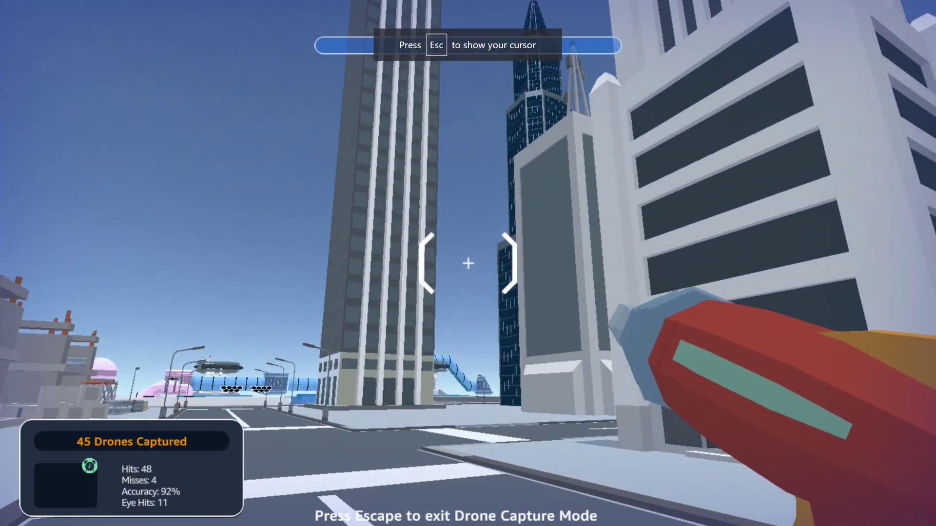
pyautogui.press('w')
pyautogui.press('a')
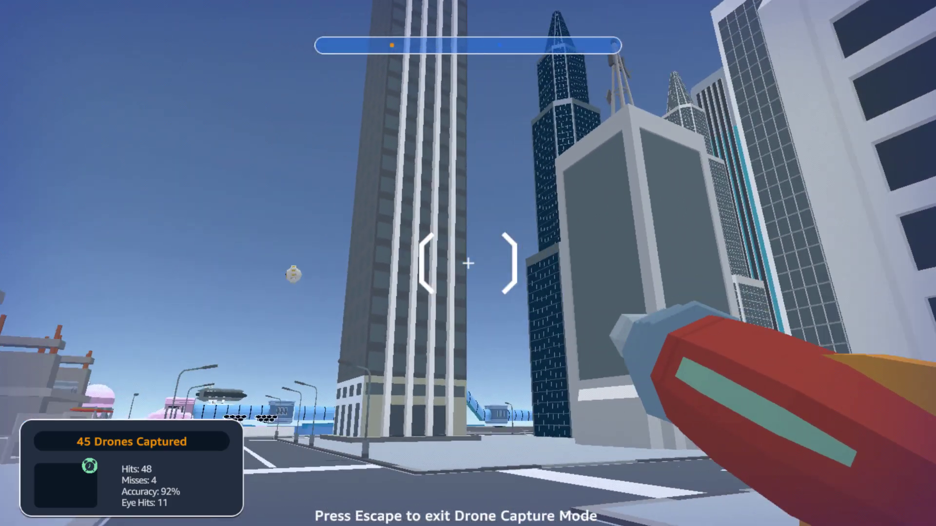
pyautogui.press('w')
pyautogui.press('a')
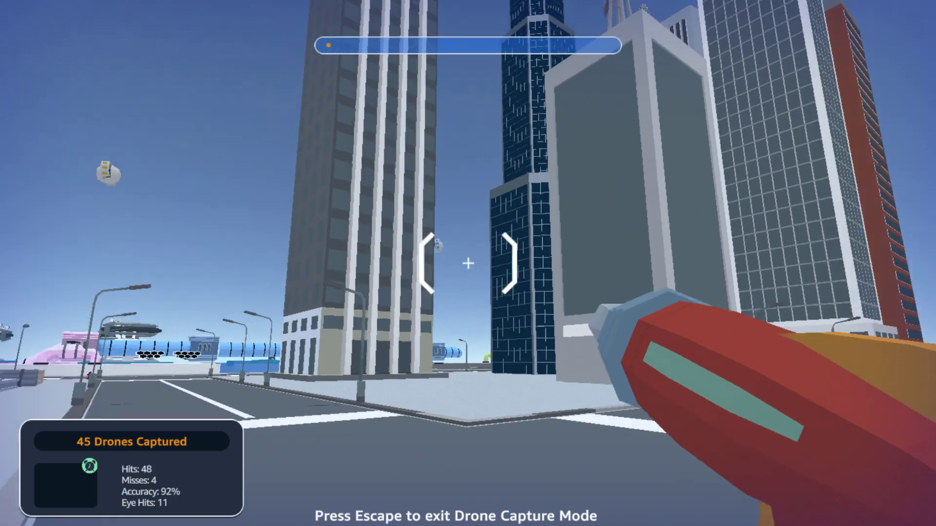
pyautogui.press('w')
pyautogui.press('a')
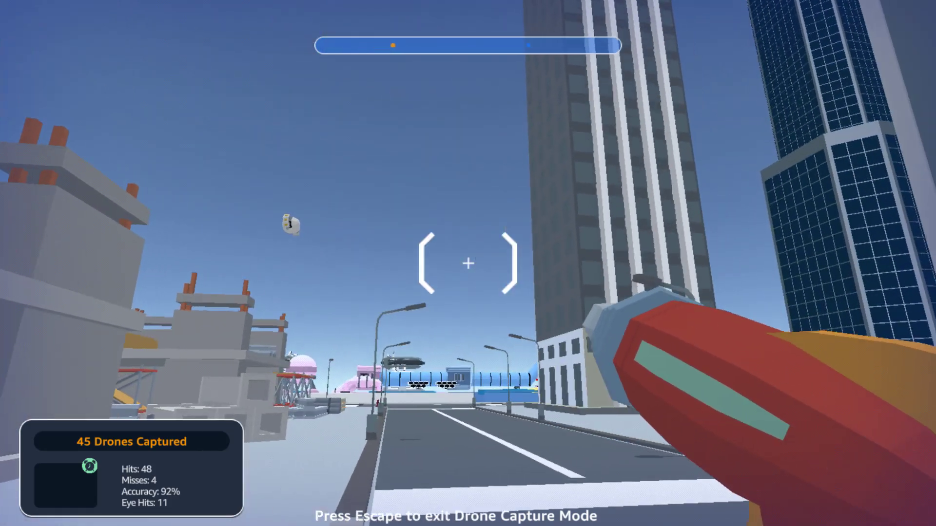
pyautogui.press('w')
pyautogui.press('a')
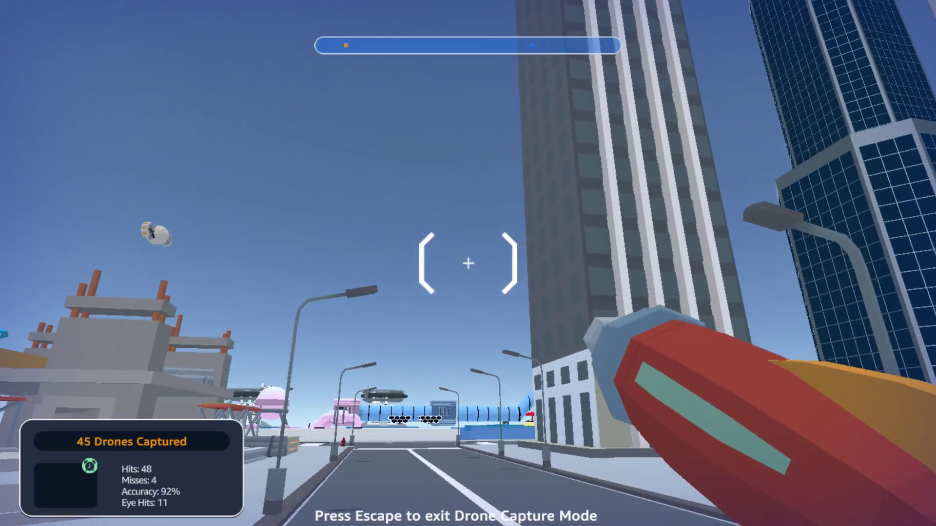
pyautogui.press('w')
pyautogui.press('a')
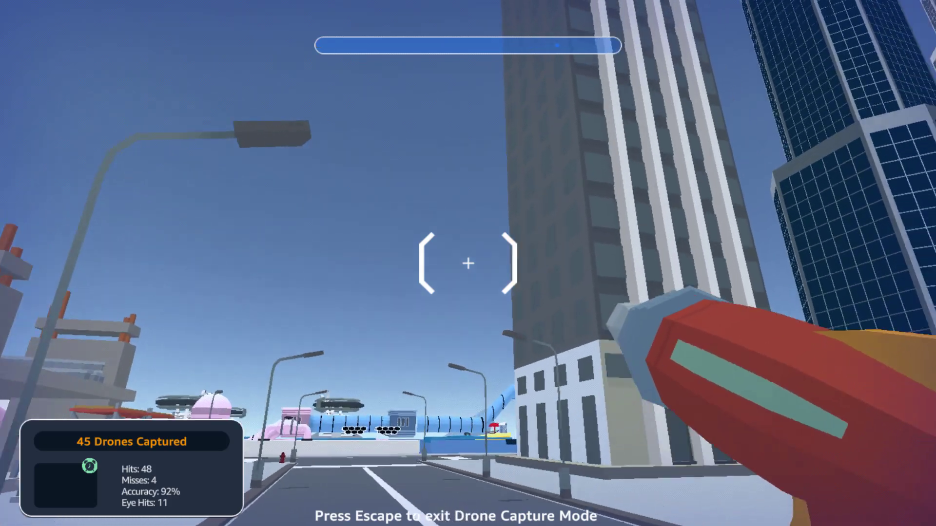
pyautogui.press('w')
pyautogui.press('a')
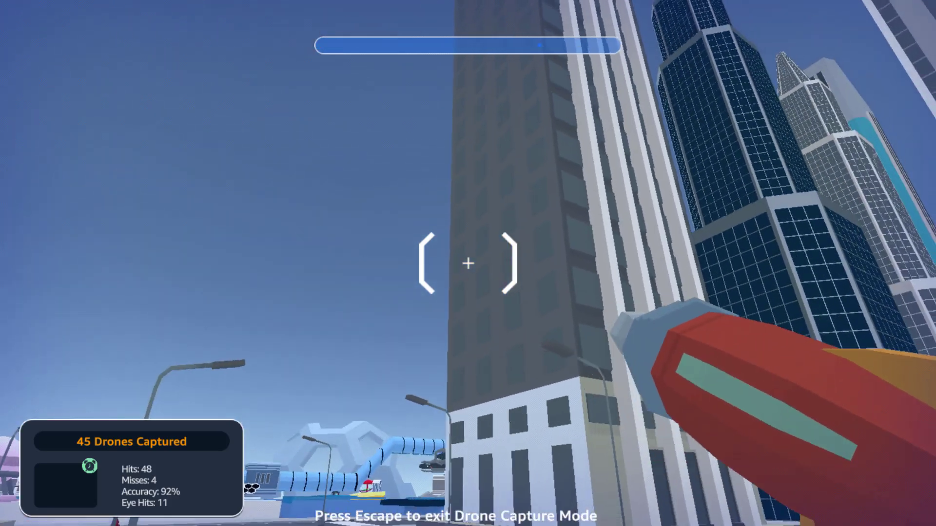
pyautogui.press('w')
pyautogui.press('a')
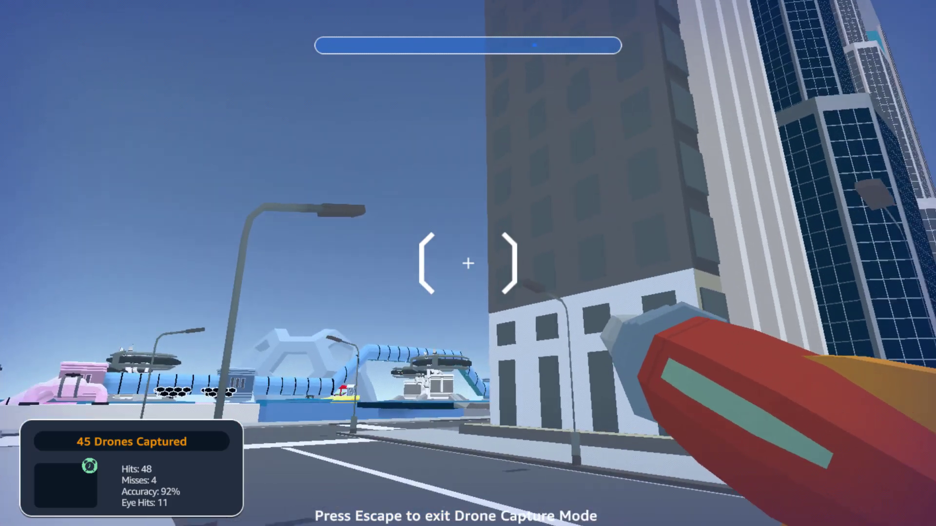
pyautogui.press('w')
pyautogui.press('a')
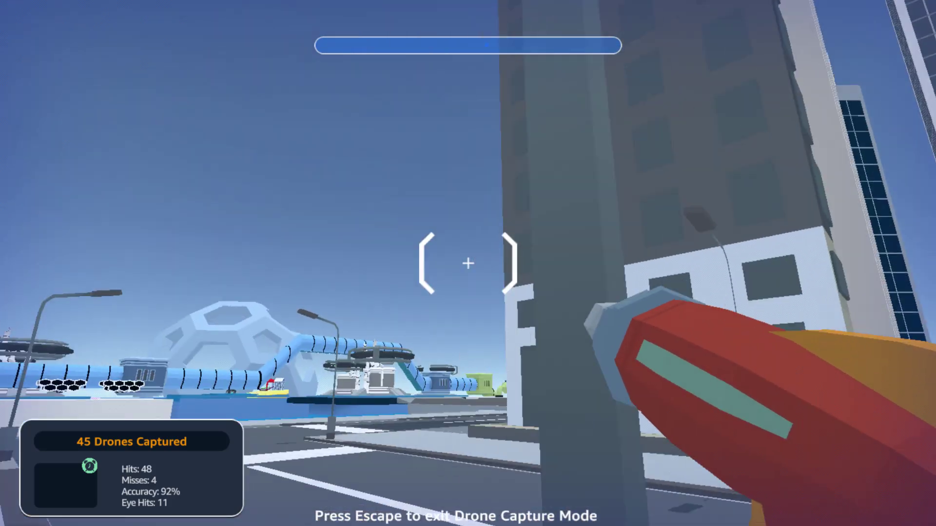
pyautogui.press('w')
pyautogui.press('a')
pyautogui.click(468, 264)
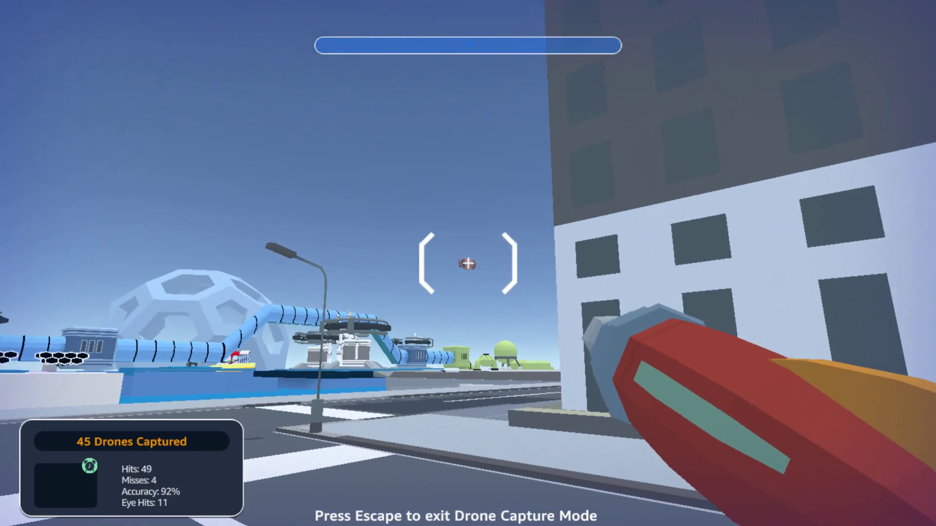
pyautogui.press('w')
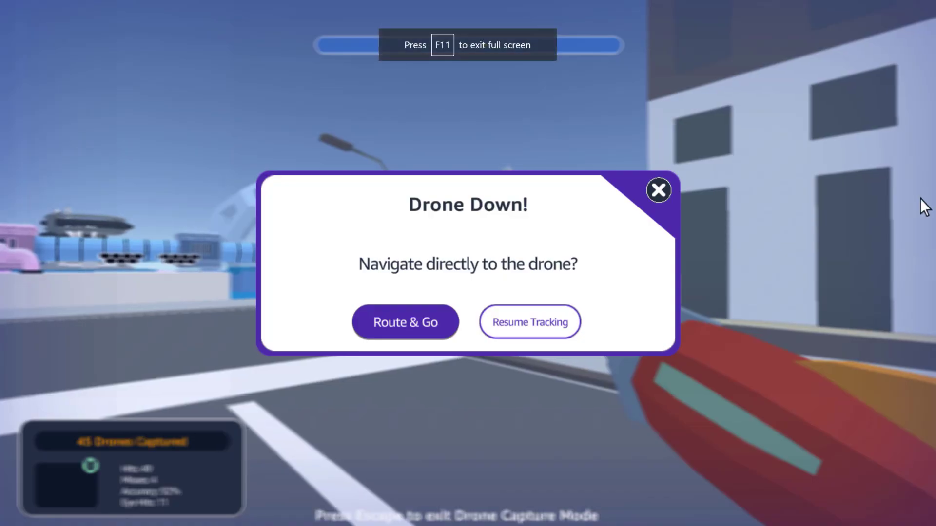
# Step: Route directly to the downed drone and answer its default VPC question, selecting "A default VPC is created in each AWS Region in an account."
pyautogui.click(390, 322)
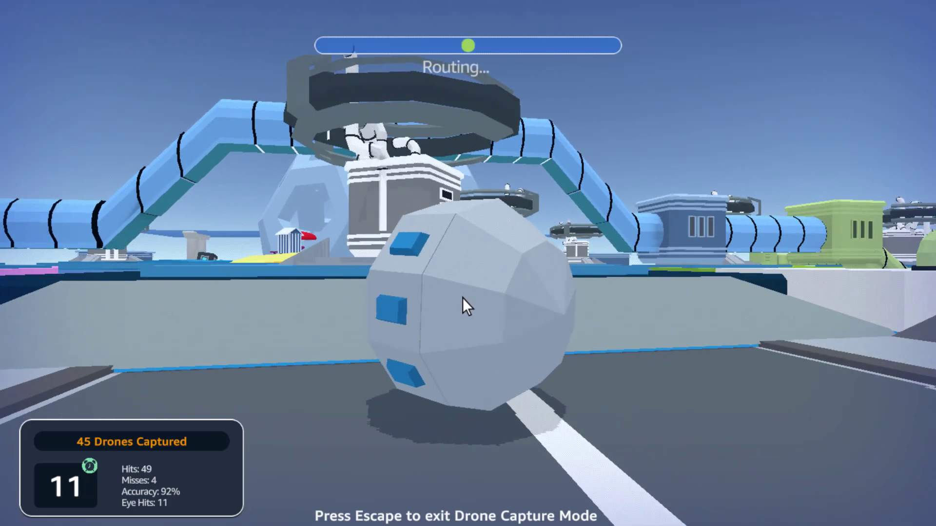
pyautogui.click(466, 298)
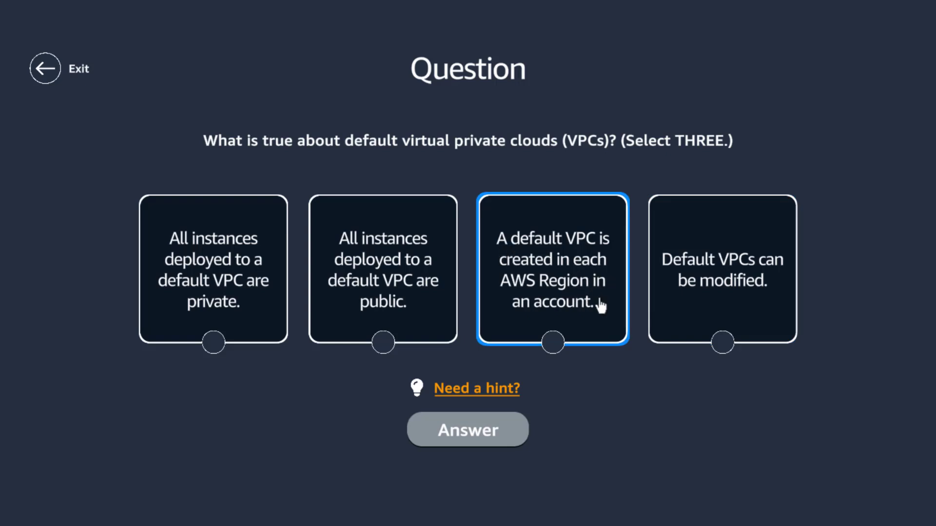
pyautogui.click(564, 262)
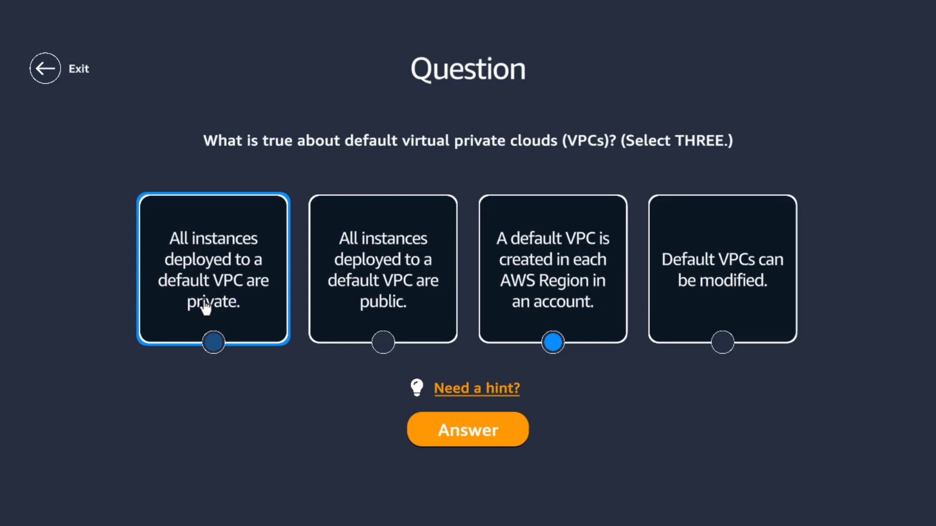
pyautogui.click(484, 428)
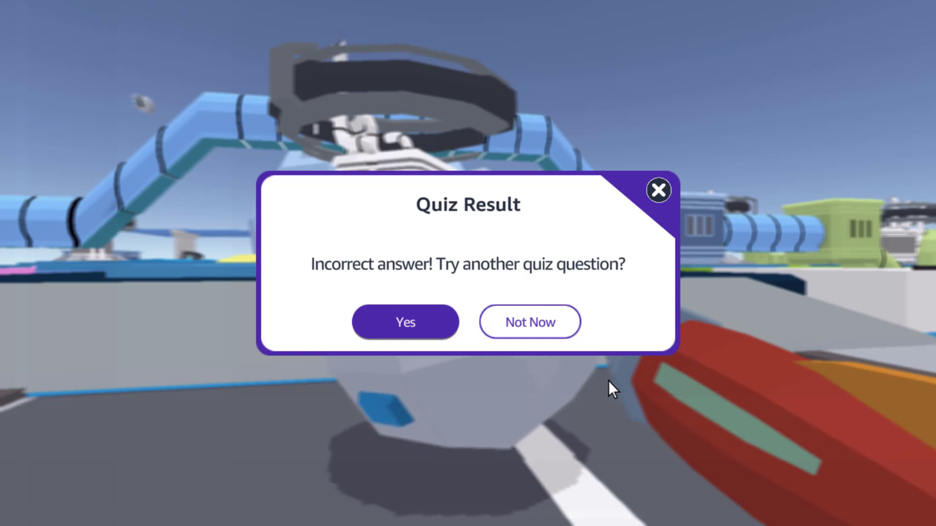
# Step: Take another quiz question, answer True to NAT gateways connecting private subnet instances to the internet, and collect the rewards
pyautogui.click(403, 323)
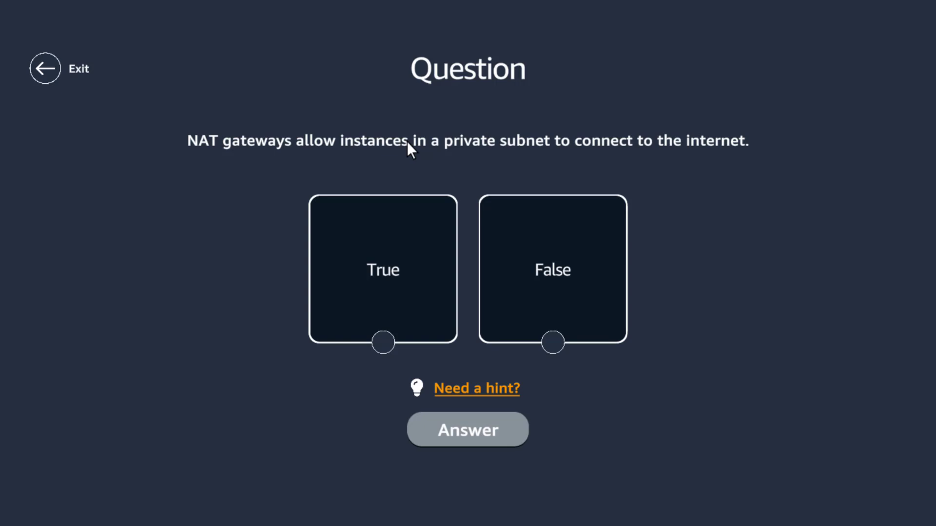
pyautogui.click(343, 262)
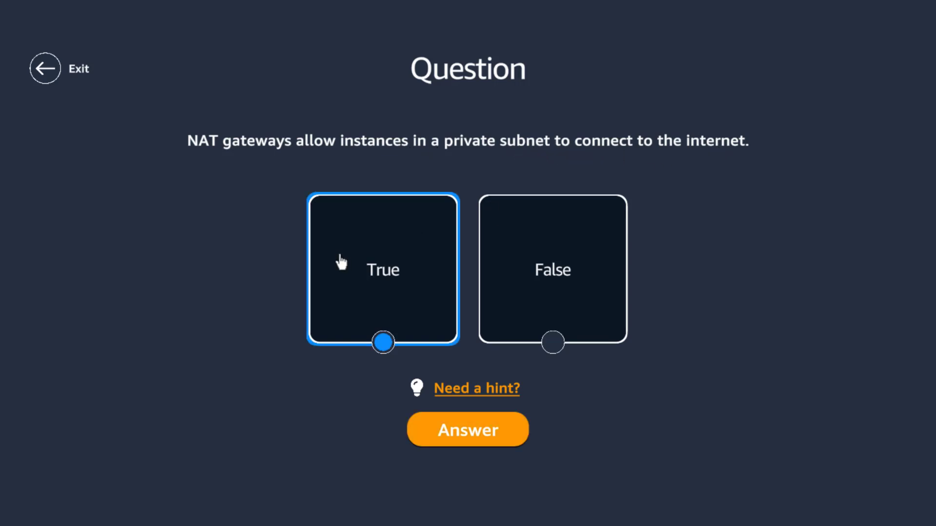
pyautogui.click(467, 441)
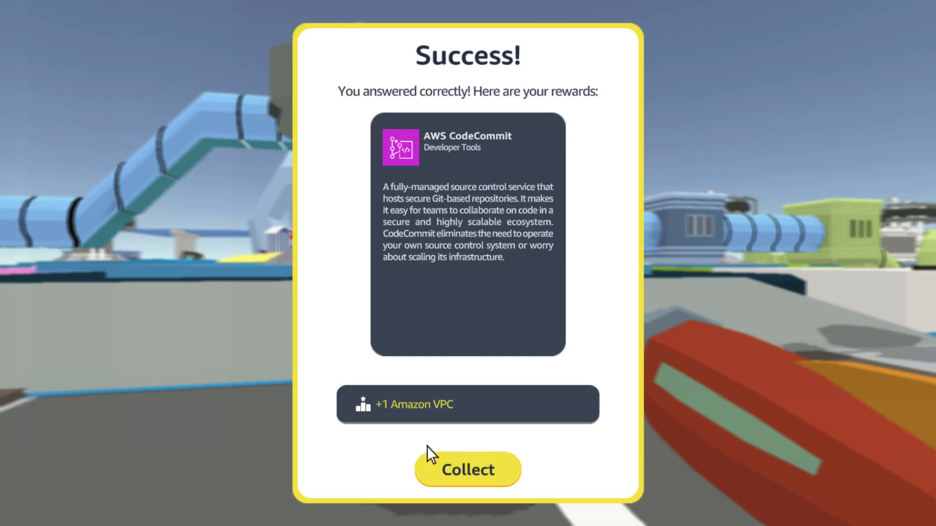
pyautogui.click(483, 370)
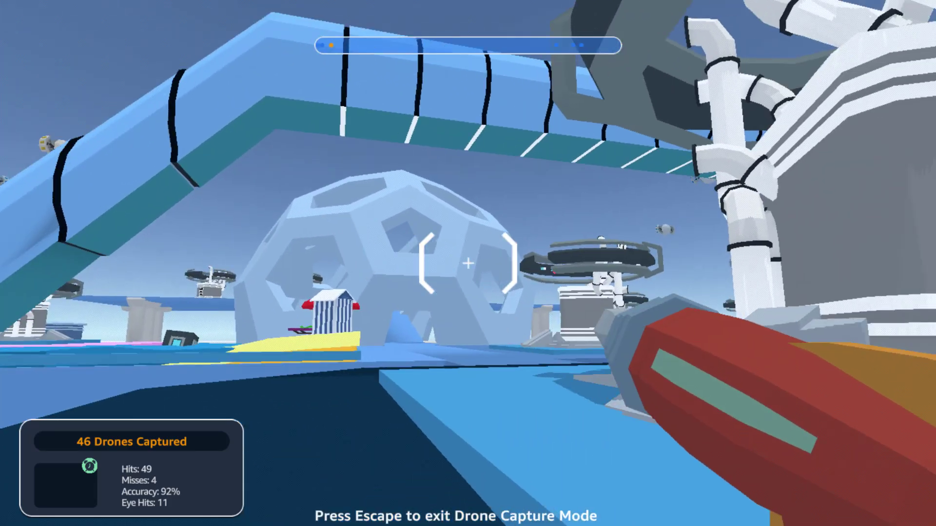
# Step: Move forward near the blue elevated tube, shoot down another drone, and start routing directly to it
pyautogui.press('w')
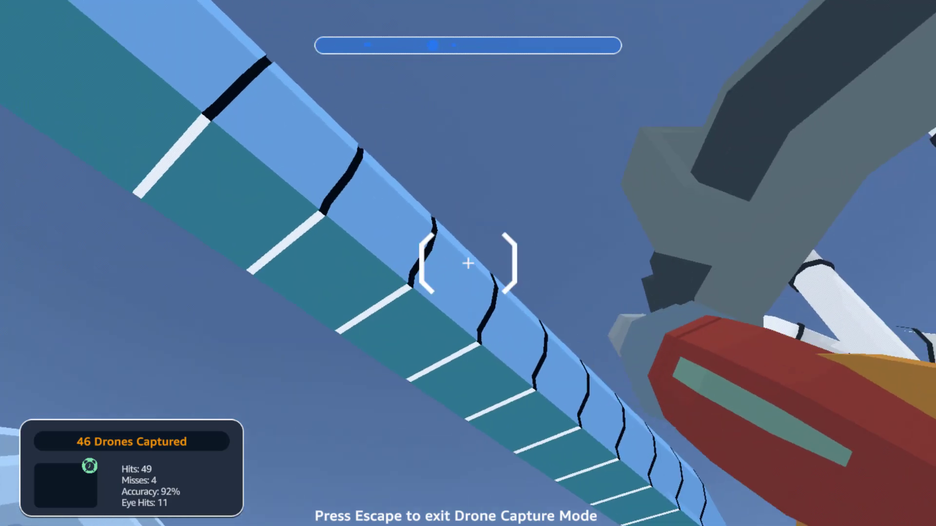
pyautogui.click(468, 263)
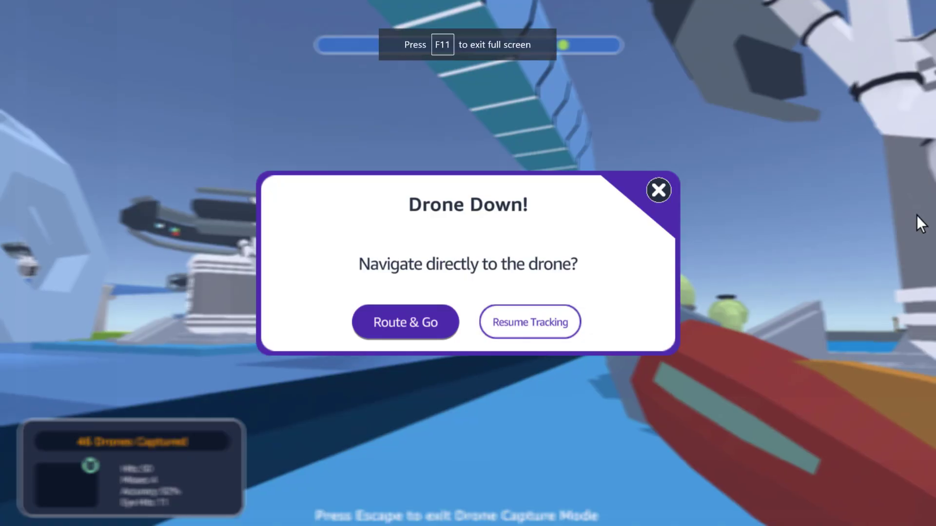
pyautogui.click(396, 332)
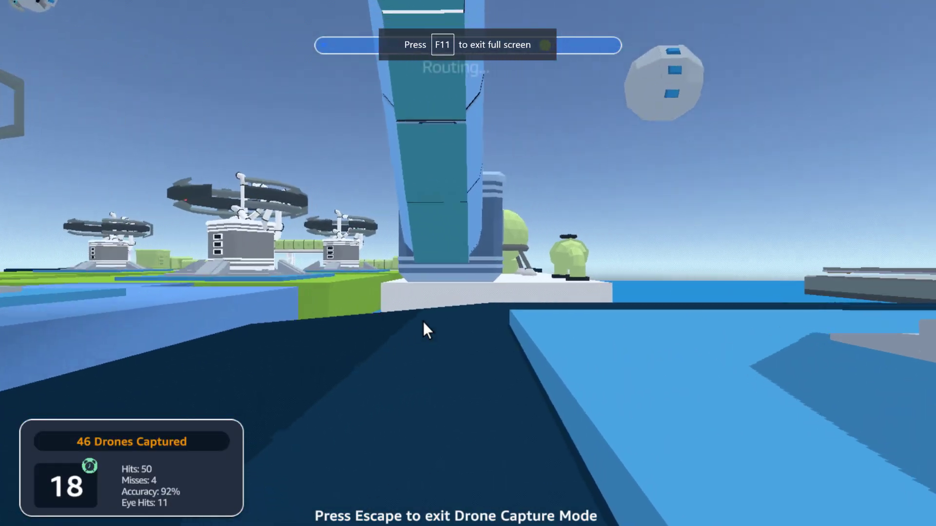